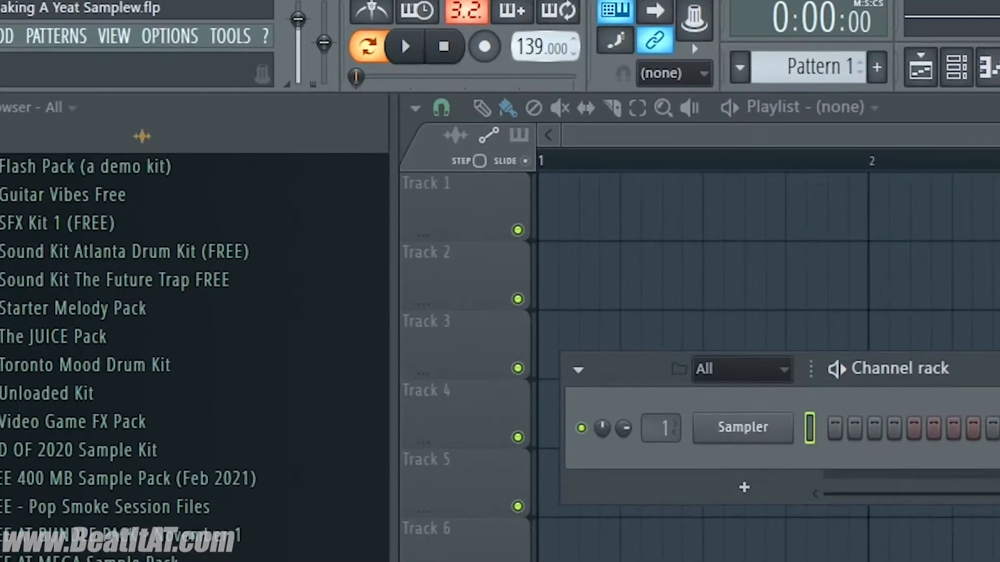
Set the project tempo to 138 BPM and add an Analog Lab 4 instrument channel.
mouse_move(544, 47)
mouse_down()
mouse_move(544, 63)
mouse_move(544, 52)
mouse_up()
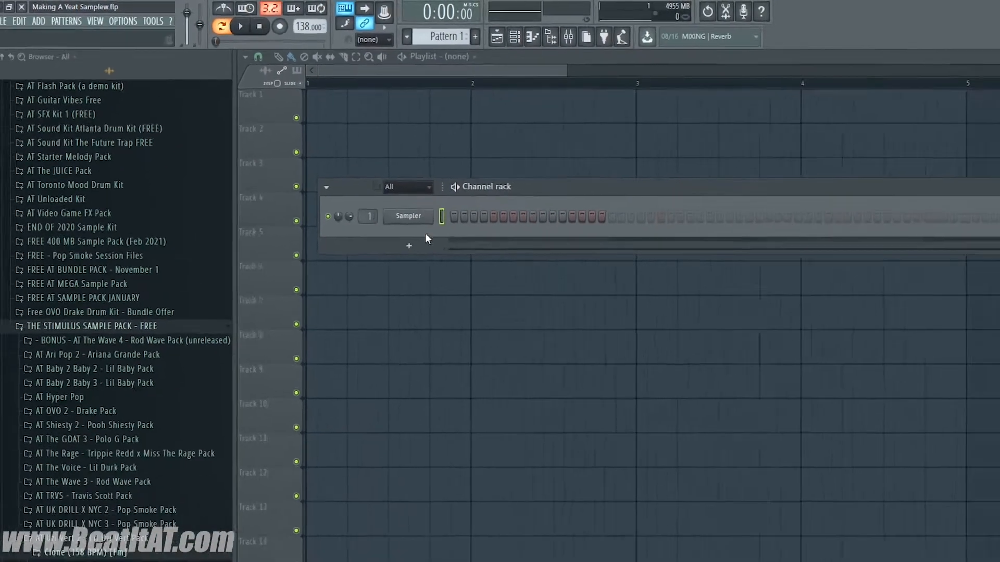
right_click(560, 311)
mouse_move(446, 371)
click(747, 271)
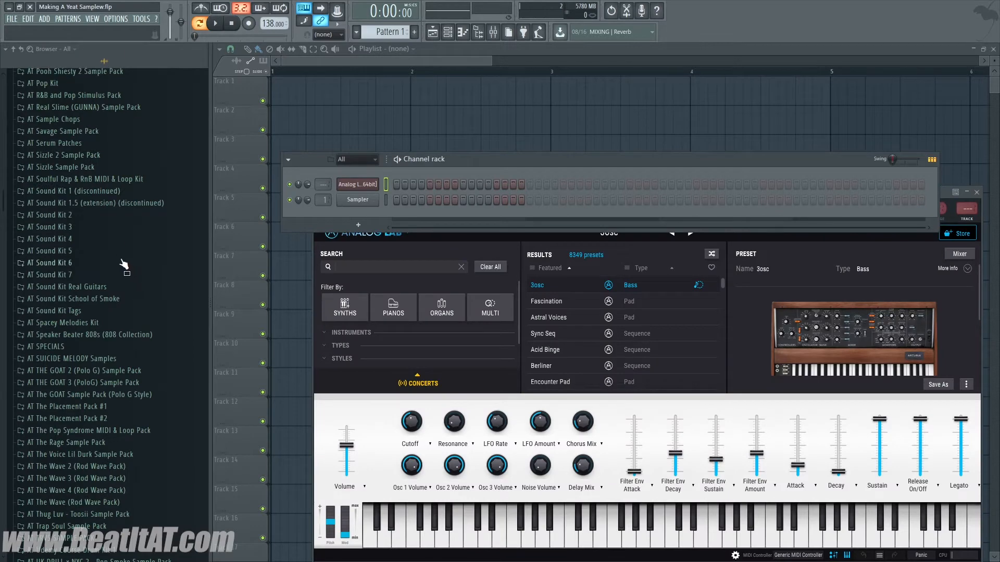
Add the Bell 2 sample from AT Sound Kit 1 (discontinued) as a channel and detect its pitch regions in Edison.
click(81, 248)
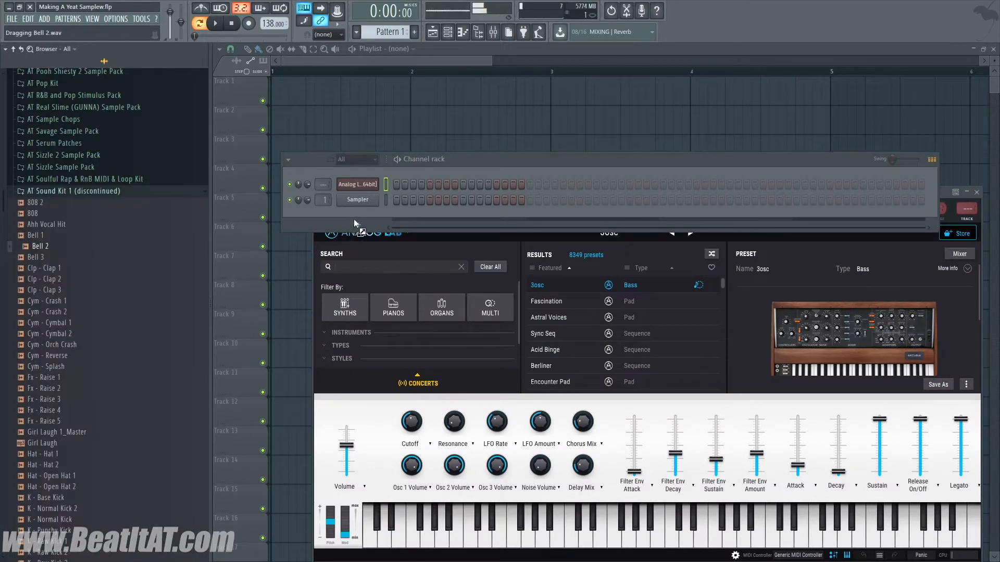
drag(354, 221, 354, 221)
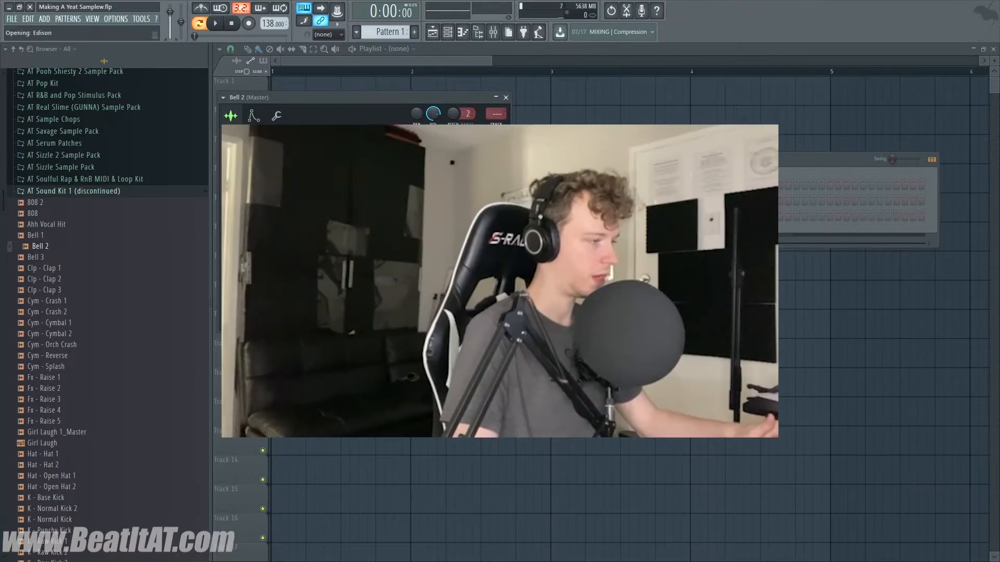
right_click(335, 281)
mouse_move(354, 329)
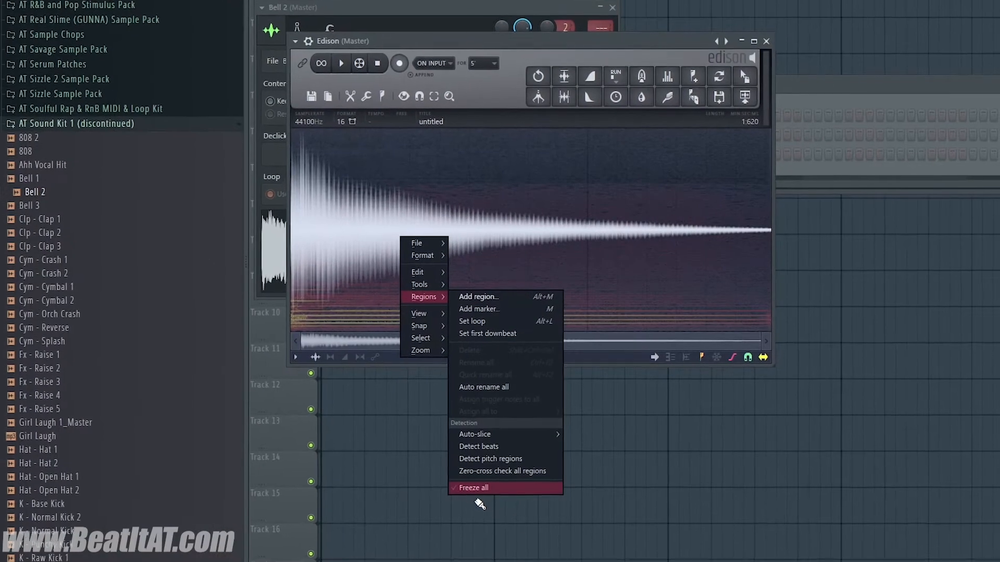
click(483, 461)
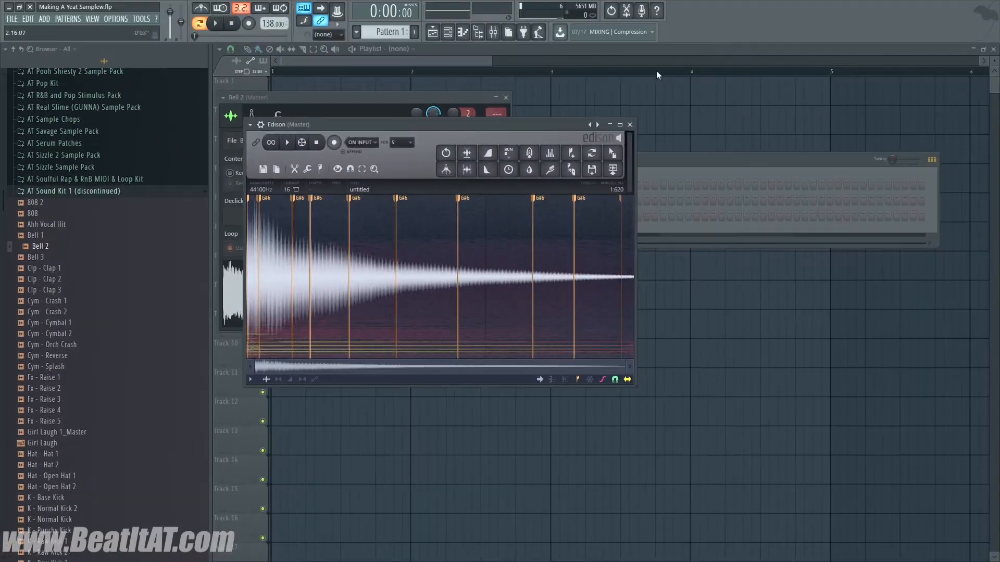
click(629, 125)
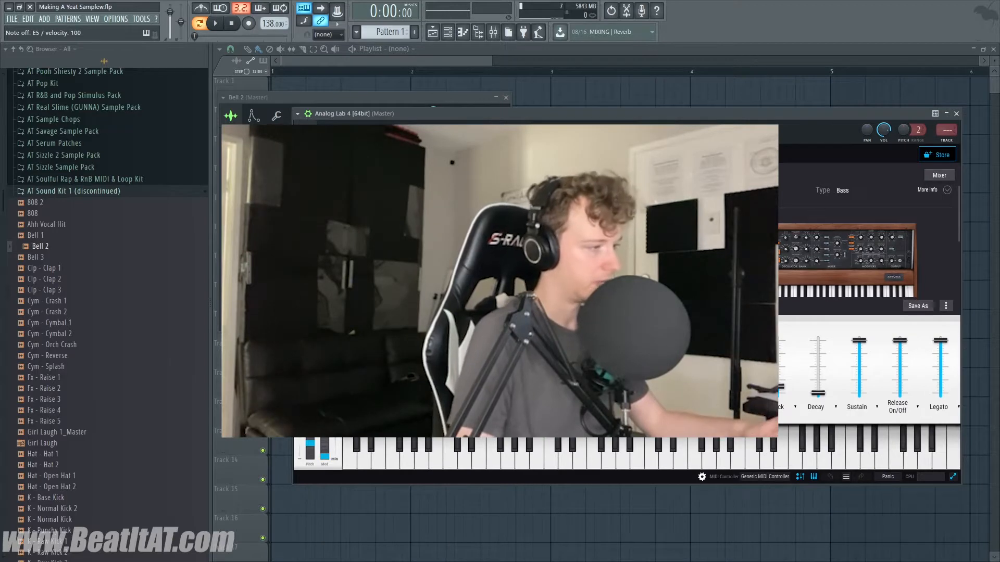
Audition Analog Lab synth presets of the Keys type and load Ambell Keys.
click(564, 457)
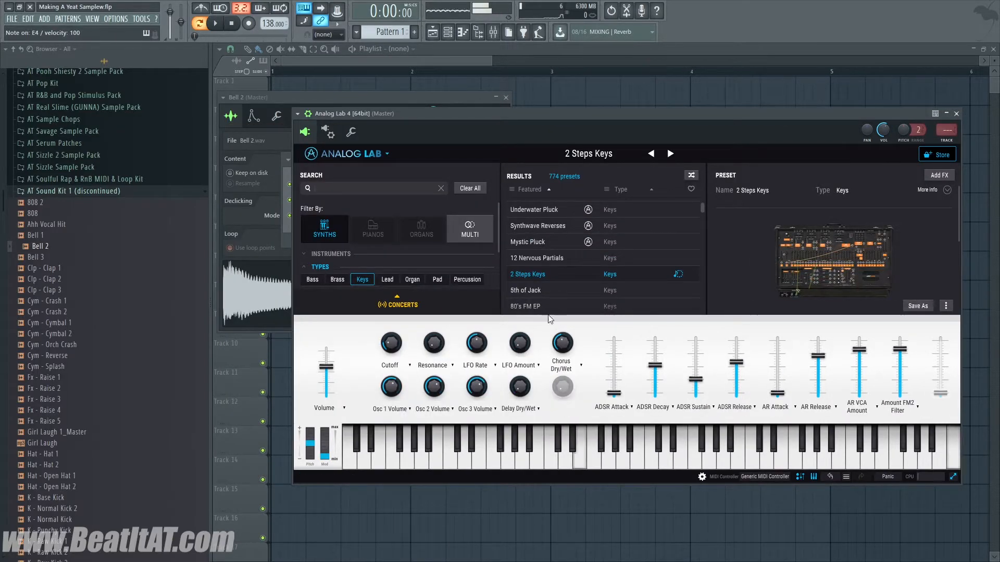
click(541, 258)
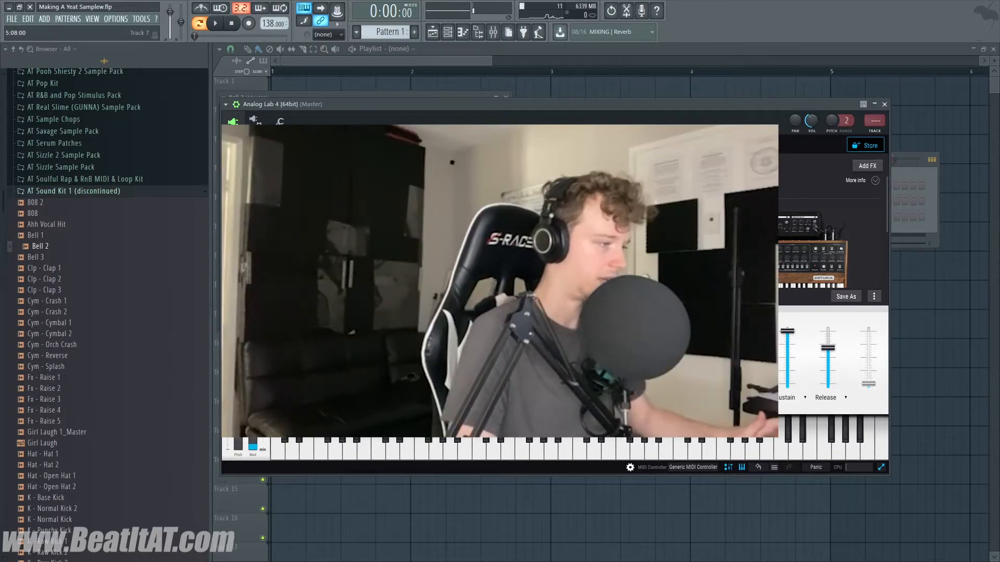
Open the Analog Lab channel's piano roll and set its scale highlighting helper.
click(918, 241)
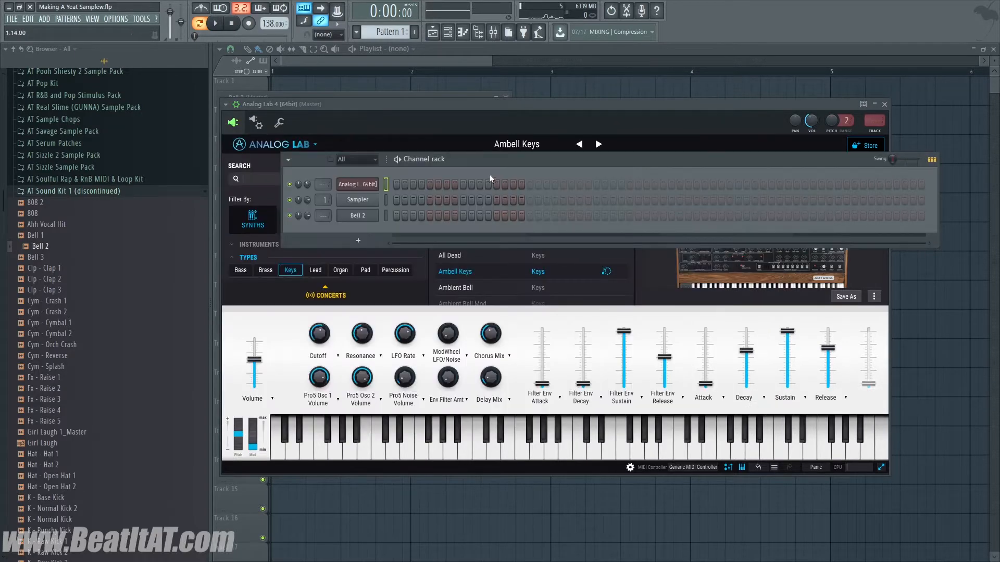
key(F7)
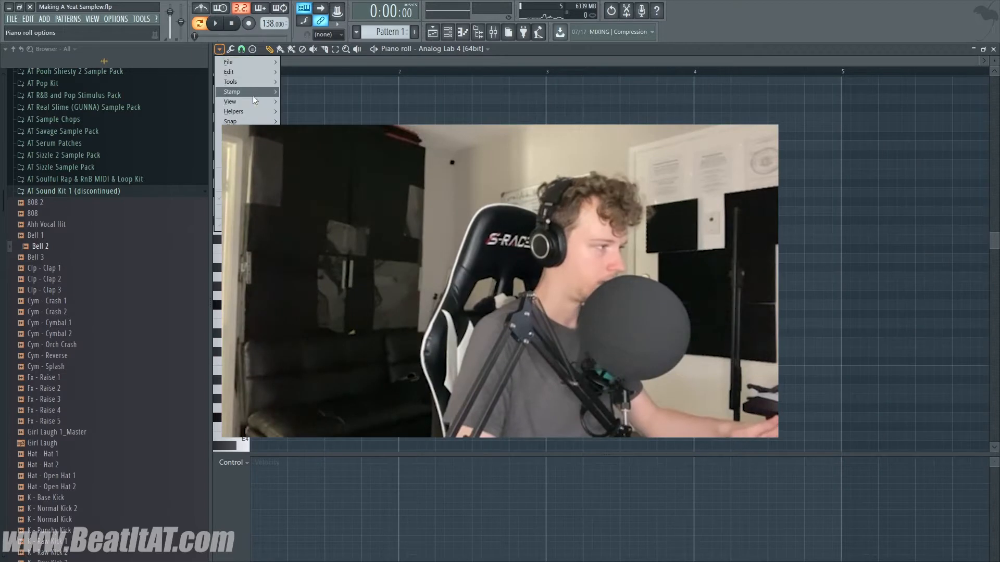
mouse_move(245, 111)
mouse_move(318, 121)
click(417, 166)
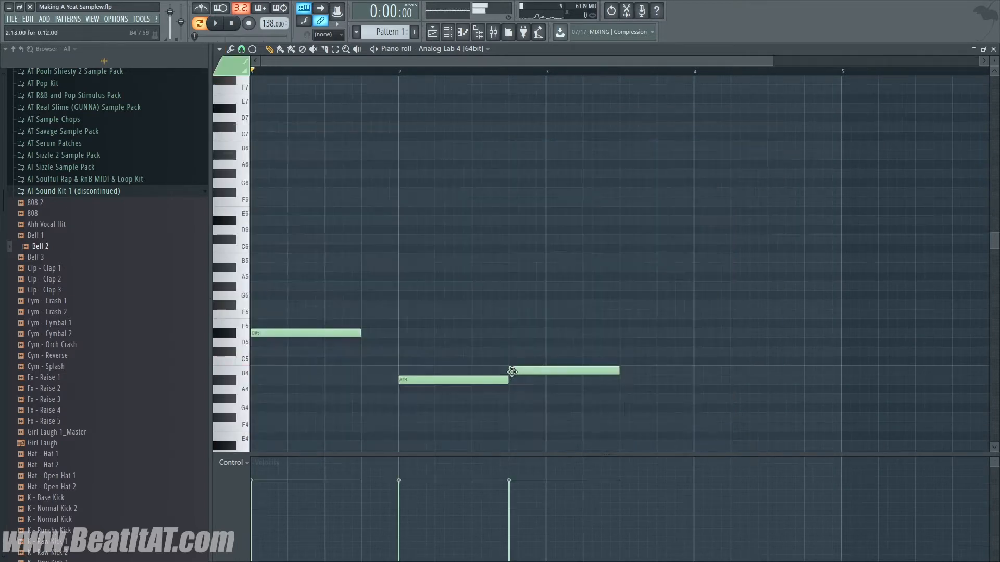
Shorten the B4 note to end at bar 3 and continue the melody with D#5, B4 and A#4 notes through bar 4.
drag(613, 369, 544, 369)
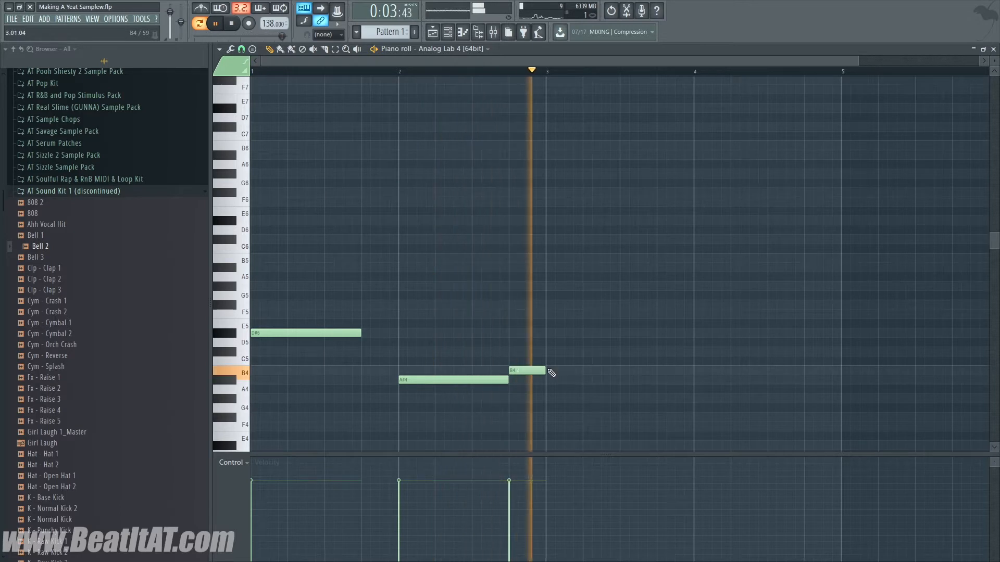
click(559, 333)
scroll(428, 396, down, 2)
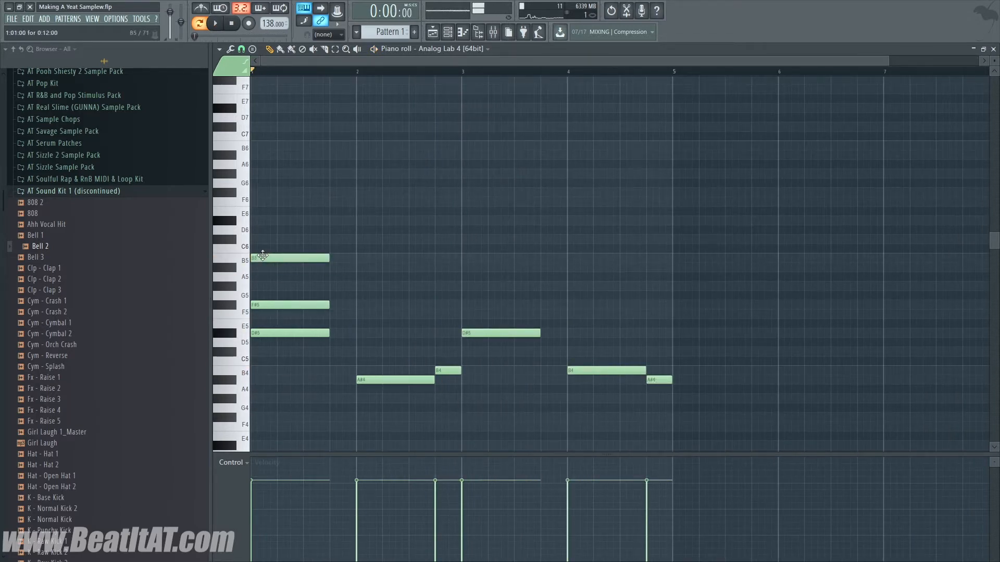
Raise the top note in bar 1 to D#6 and build upper notes through bar 3, trimming the last A#5 to end at bar 4.
drag(263, 255, 262, 220)
key(space)
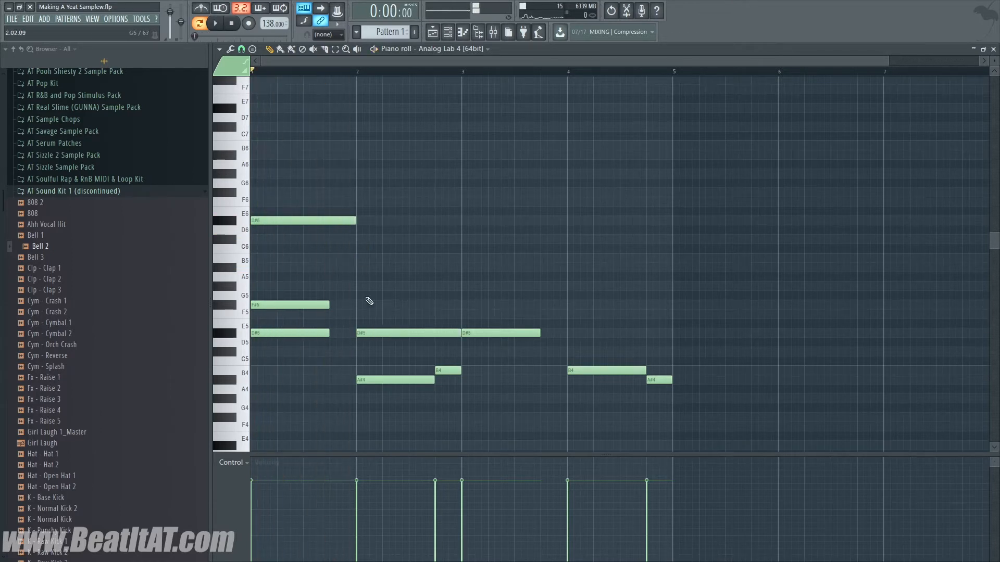
key(space)
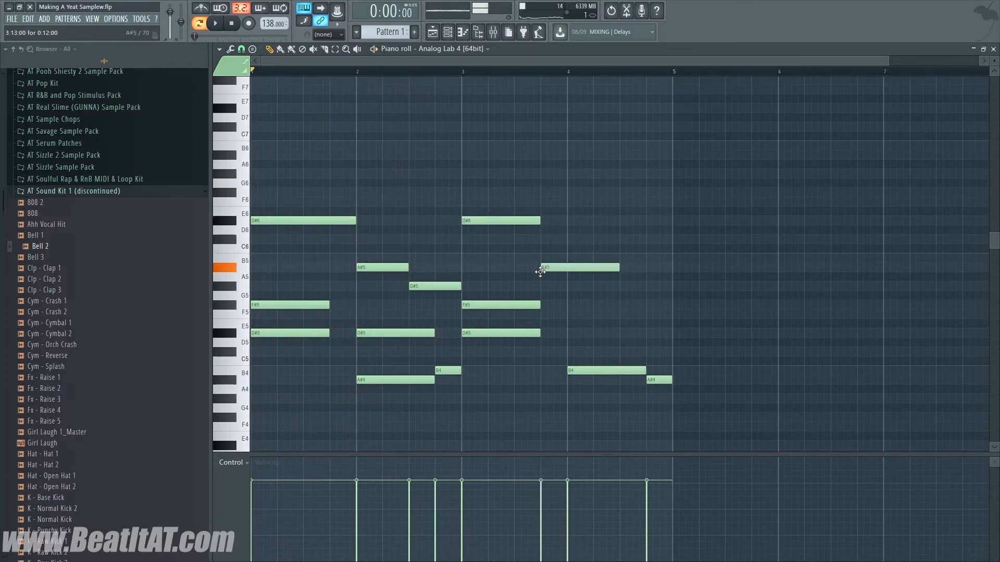
drag(619, 268, 567, 307)
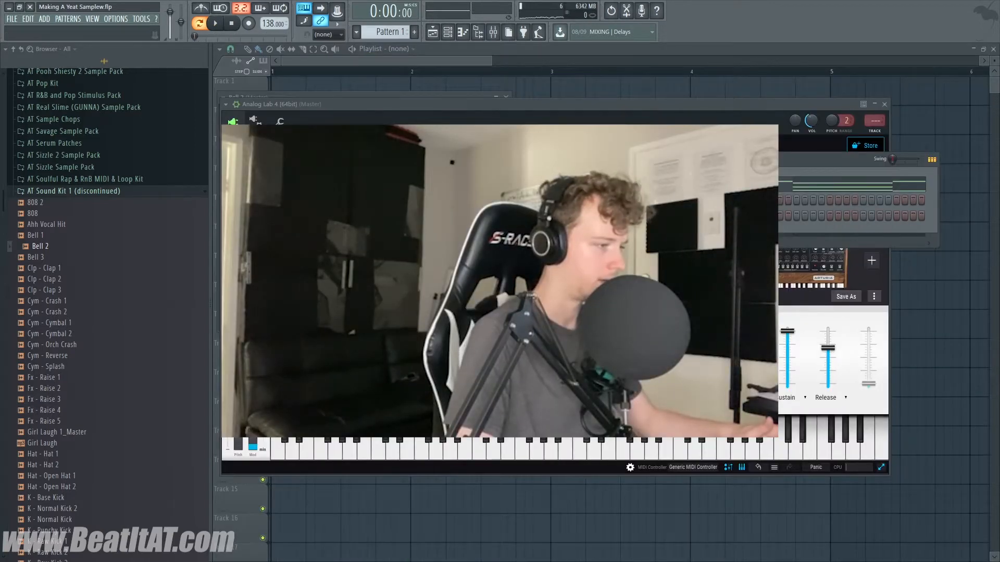
Audition the pattern with Ambient Bell Mod and Ambient Keys, and load the Ambient Lounge preset.
key(space)
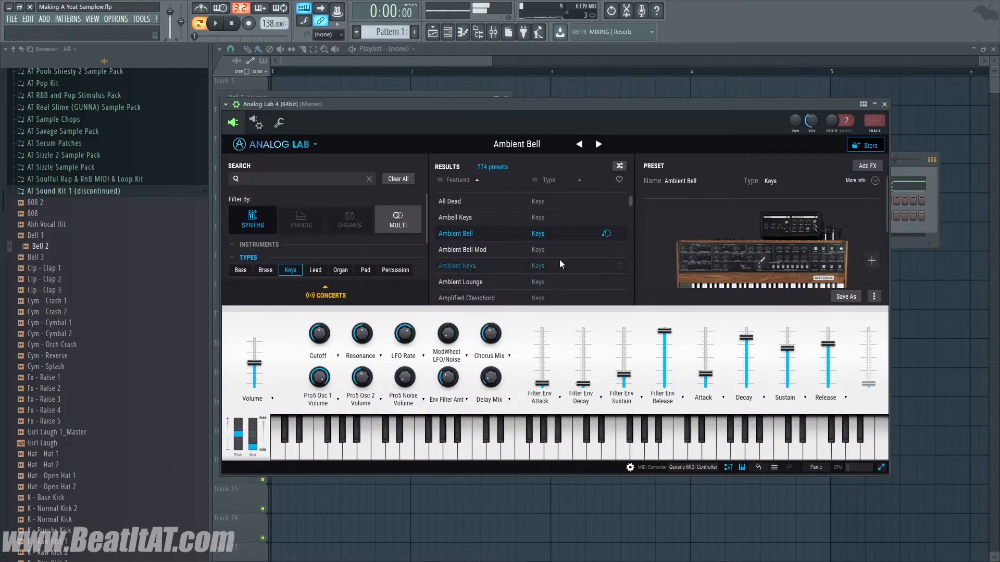
click(505, 247)
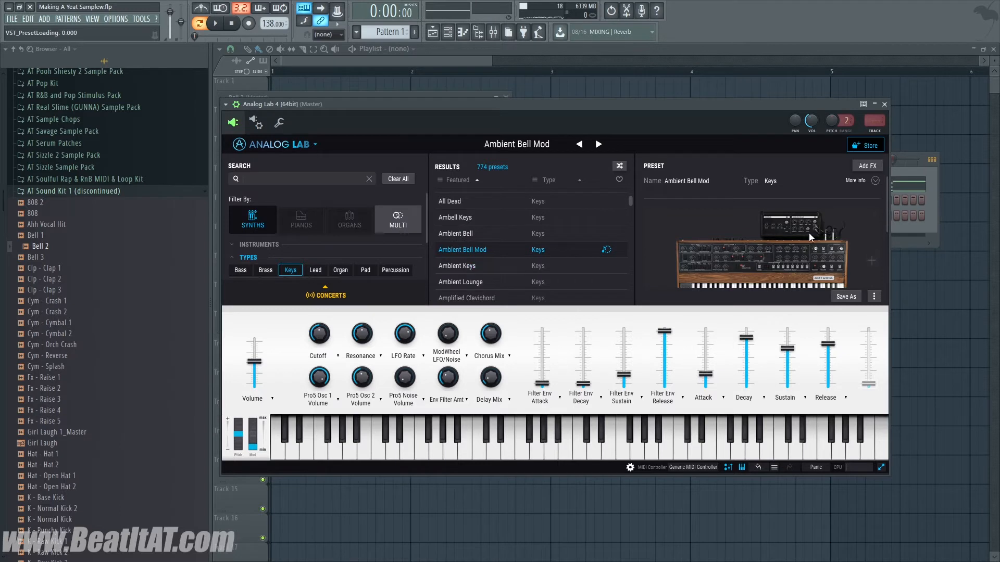
click(893, 248)
key(space)
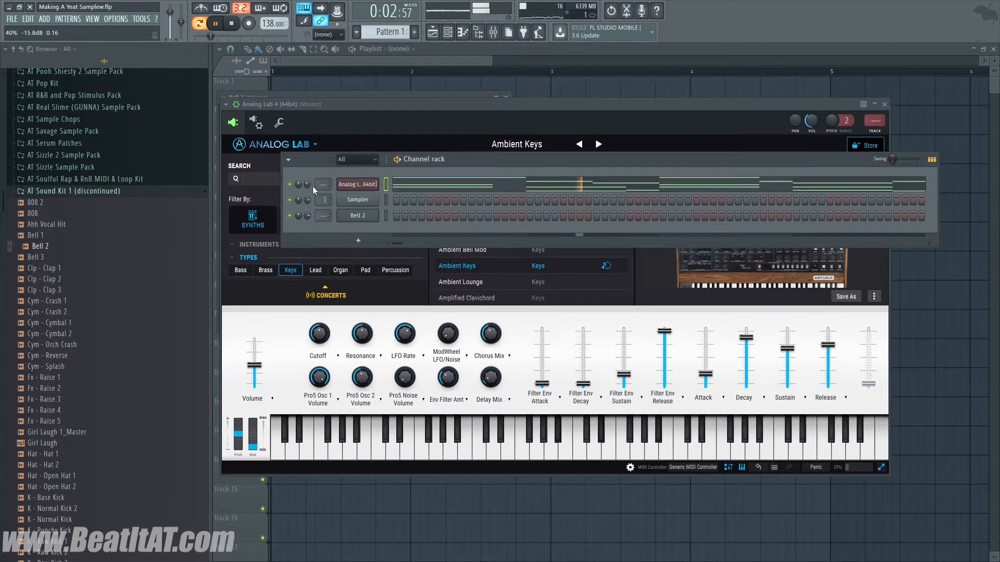
click(510, 279)
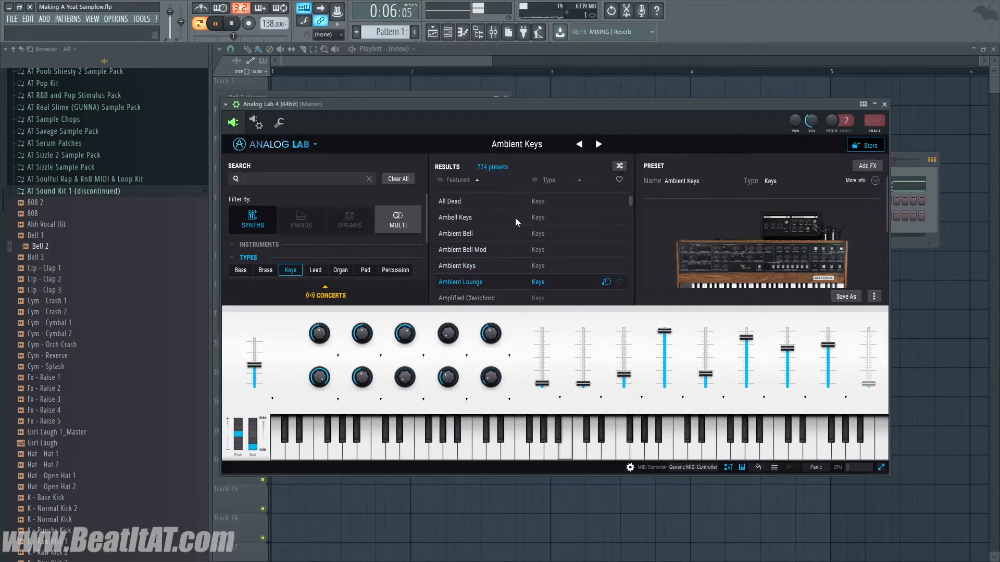
scroll(514, 218, down, 5)
click(893, 240)
key(space)
Add short G#6 notes to bars 2 and 4 of the Analog Lab melody.
click(528, 192)
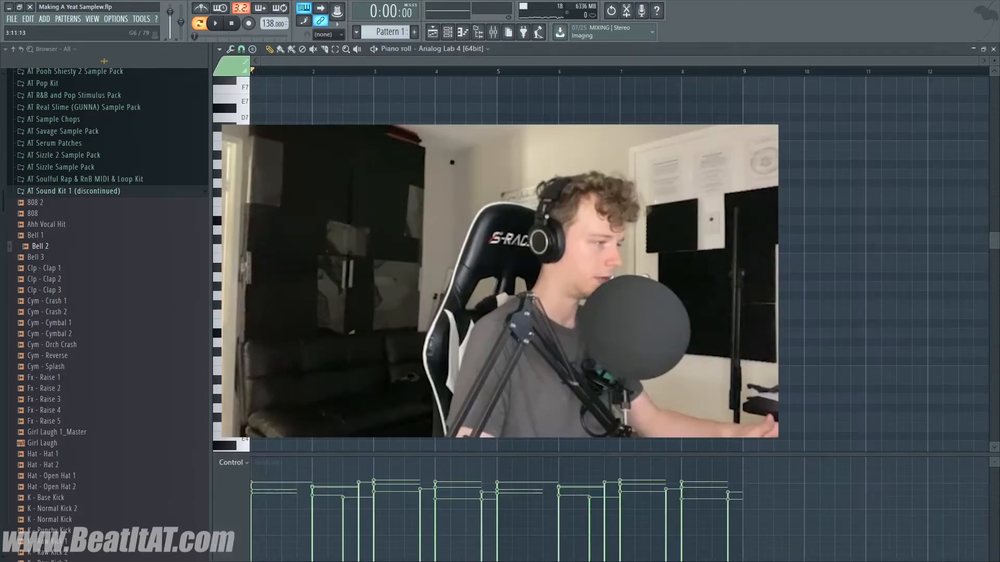
key(space)
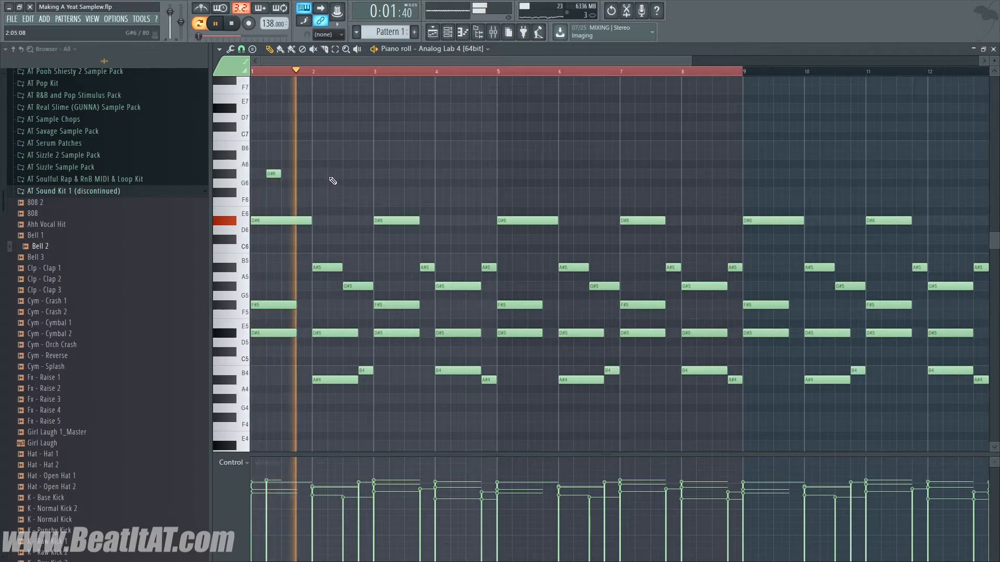
click(331, 174)
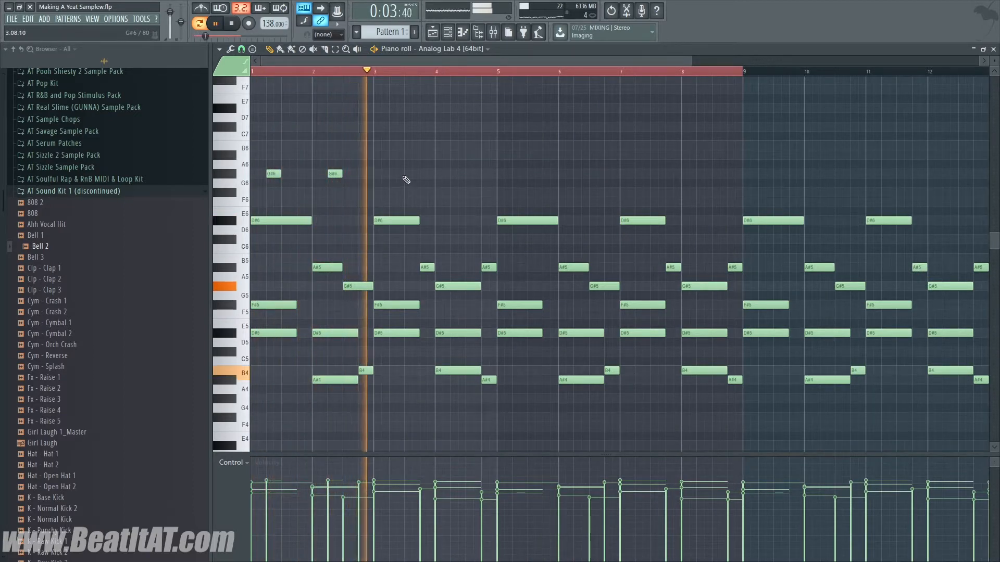
click(453, 174)
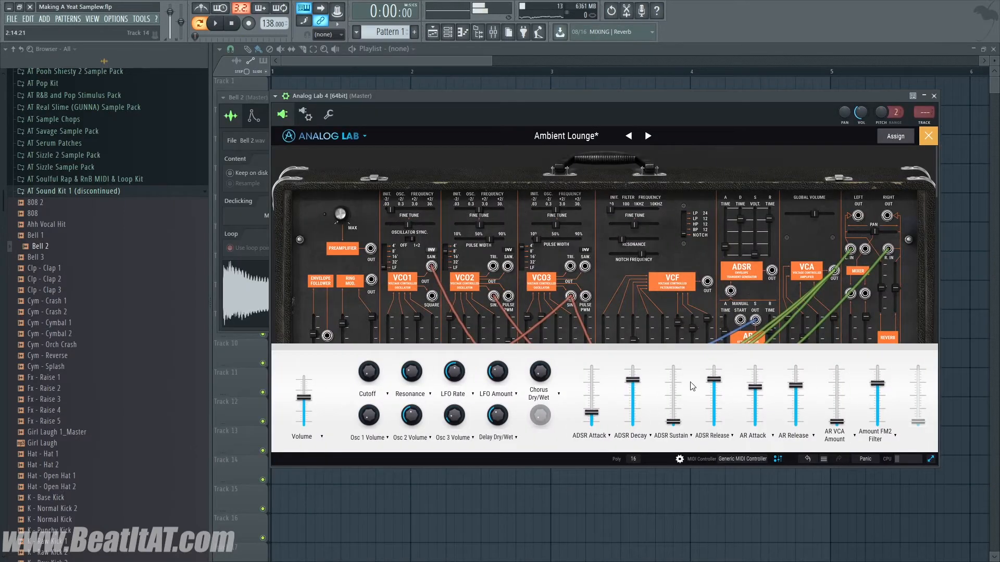
Lower the ADSR Release slightly on the Ambient Lounge preset.
key(space)
drag(713, 379, 713, 386)
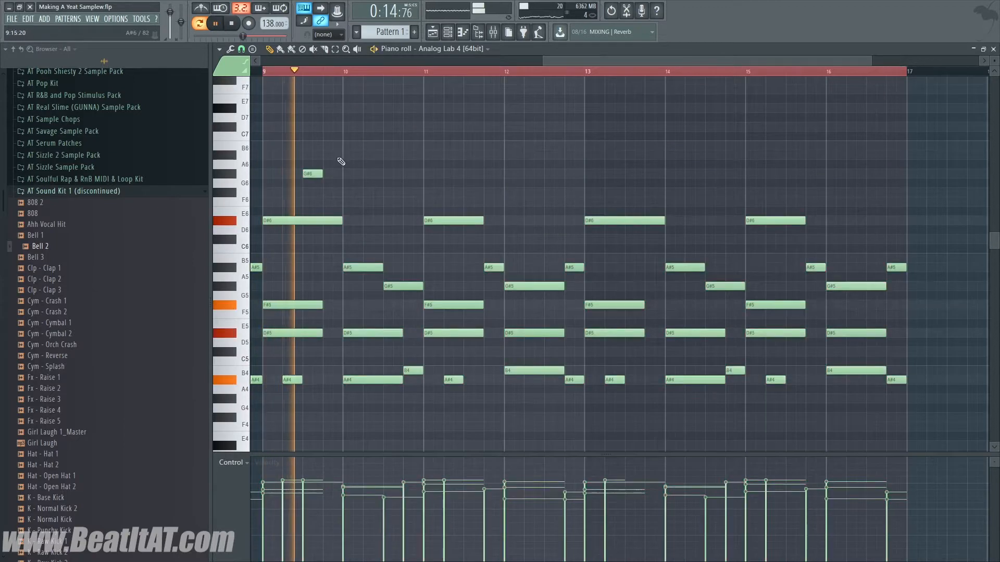
Add short high notes to the Analog Lab melody: B6 in bar 10, G#6 in bar 11 and B6 in bar 12.
click(388, 164)
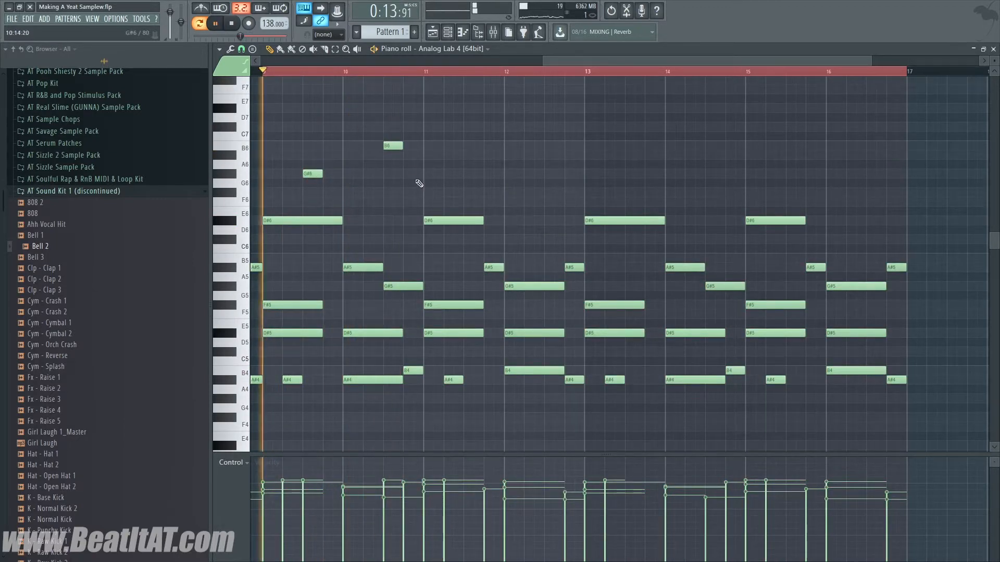
click(448, 173)
click(526, 145)
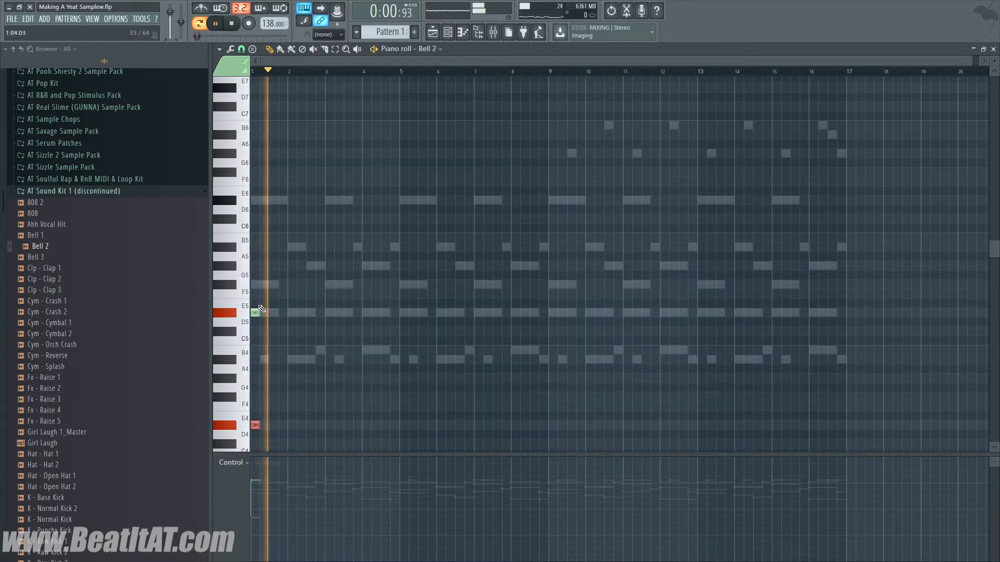
Place Bell 2 notes in its piano roll: D#4 and D#5 at bars 1, 5 and 9, and B4 in bars 8 and 16.
drag(262, 309, 553, 321)
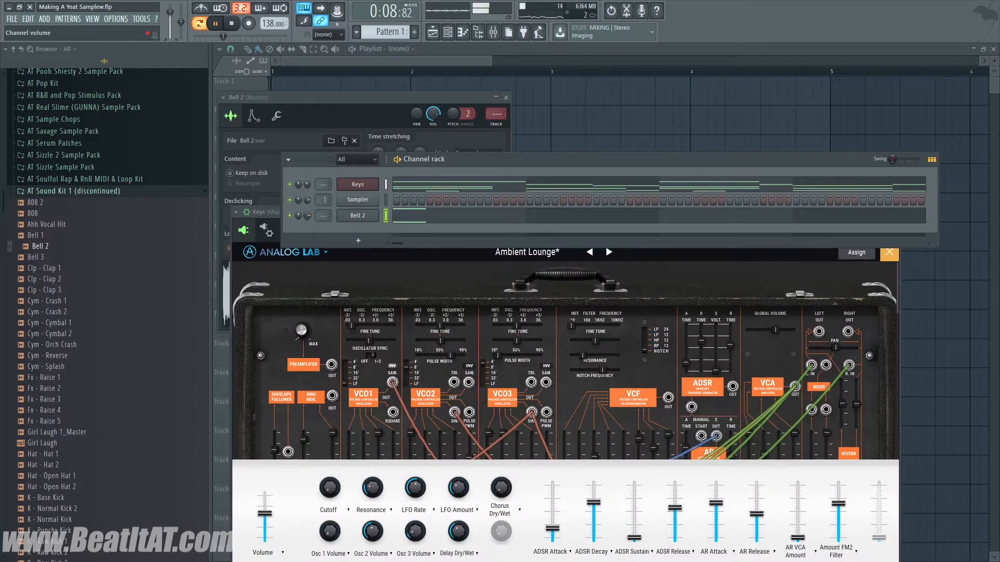
click(357, 216)
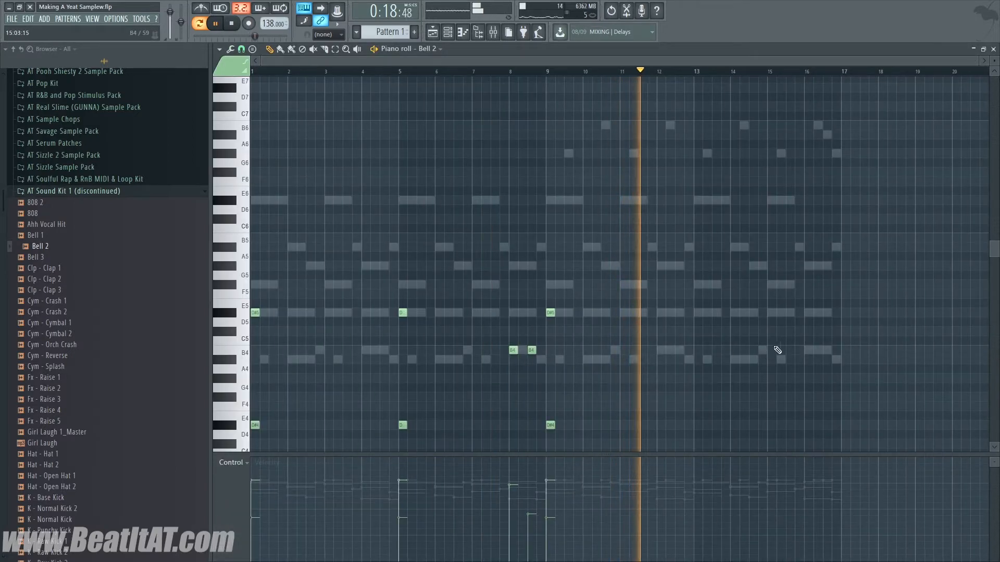
click(807, 350)
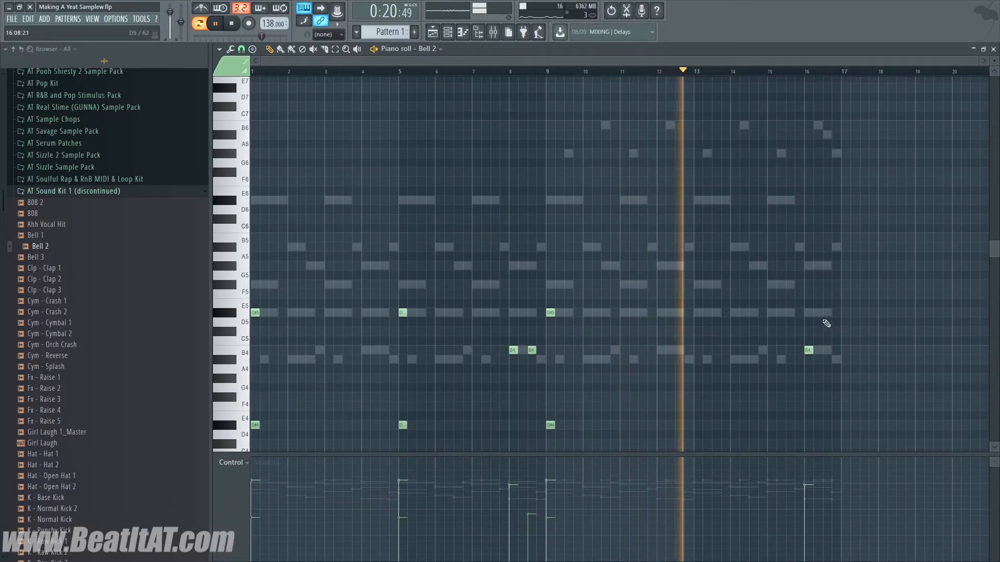
scroll(827, 350, up, 2)
click(831, 350)
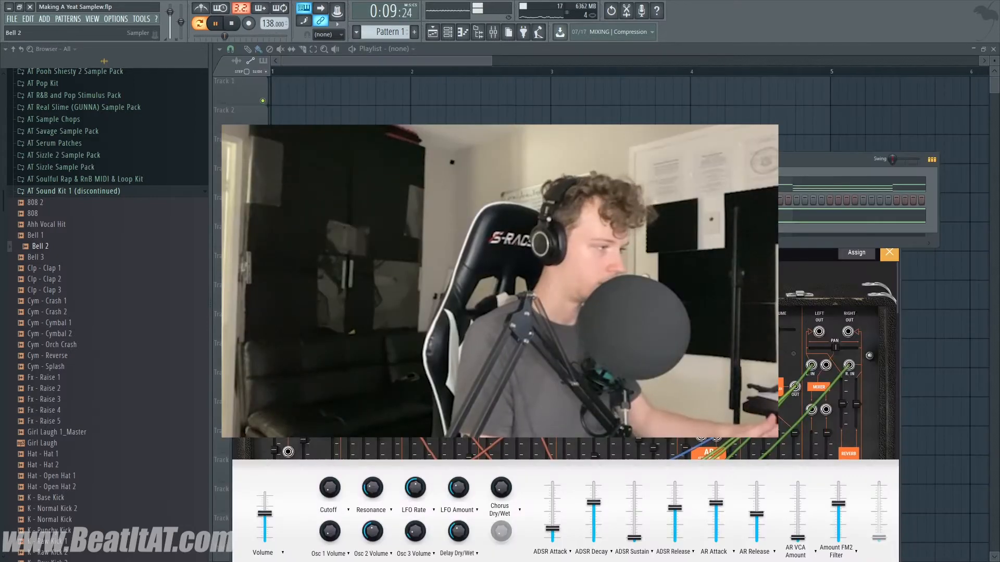
Open the Bell 2 channel's envelope settings and play back its closing B4 and A#4 notes in bar 16.
click(362, 200)
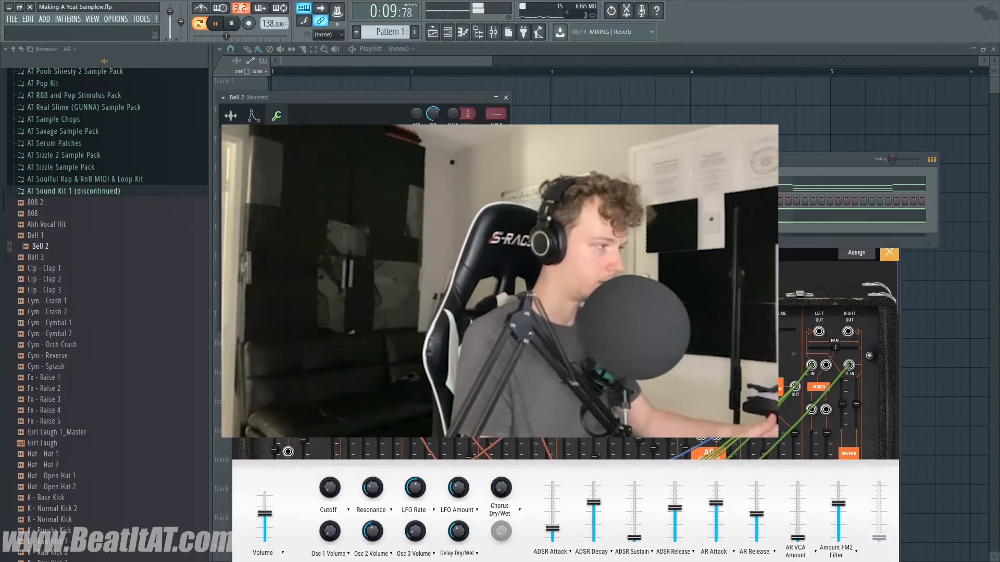
click(254, 116)
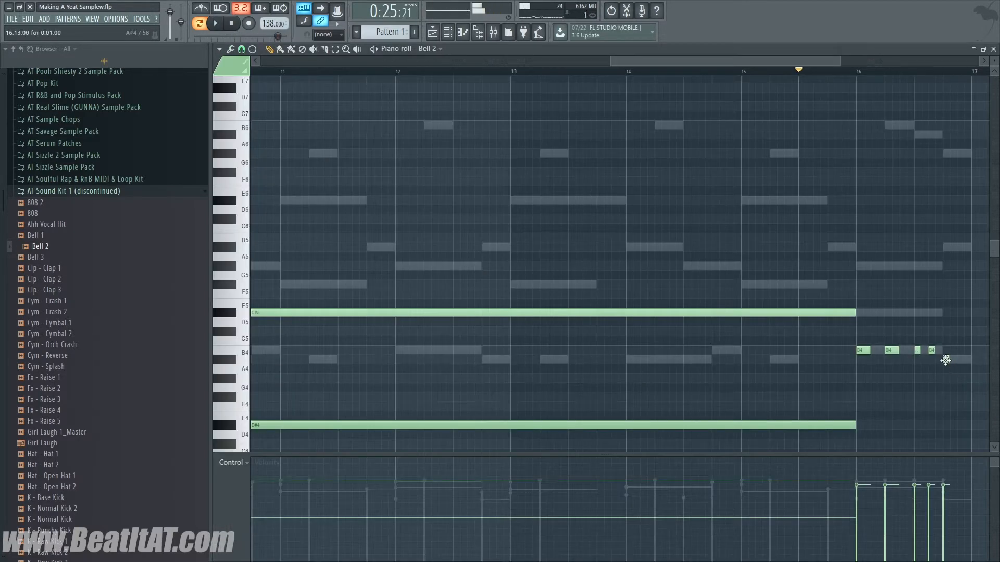
key(space)
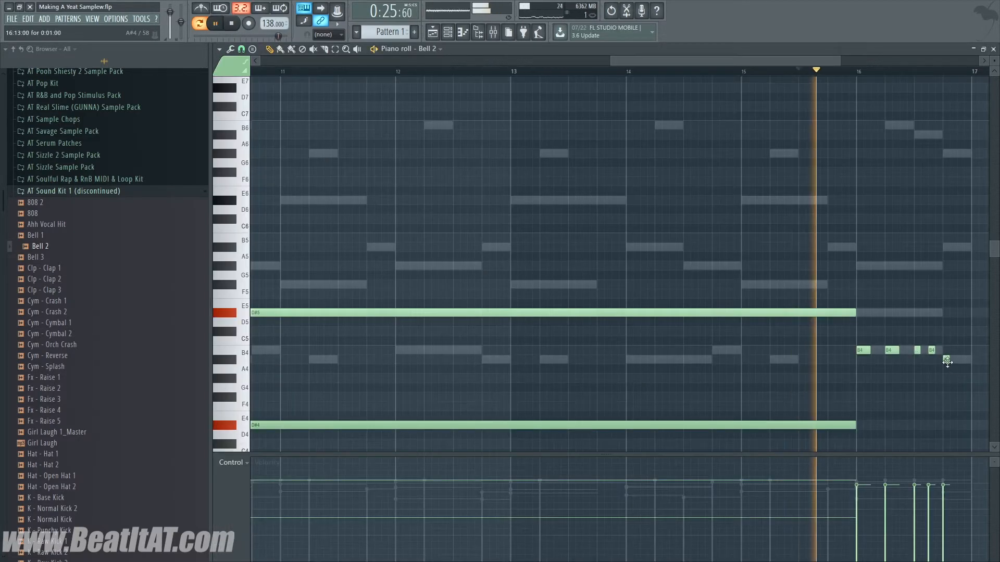
Try a short A#5 note at the end of bar 6 in the Purity melody and play it back.
click(945, 359)
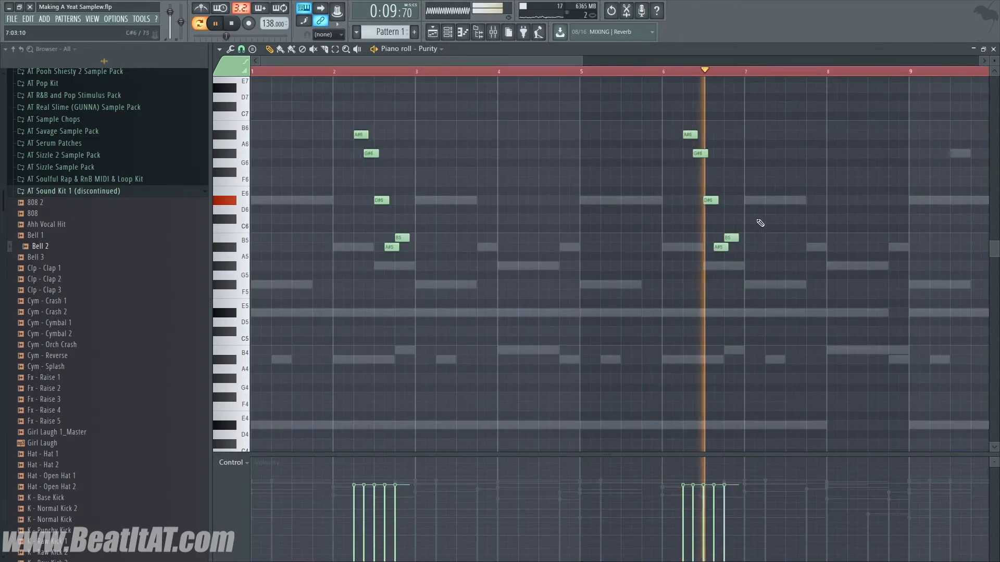
click(741, 247)
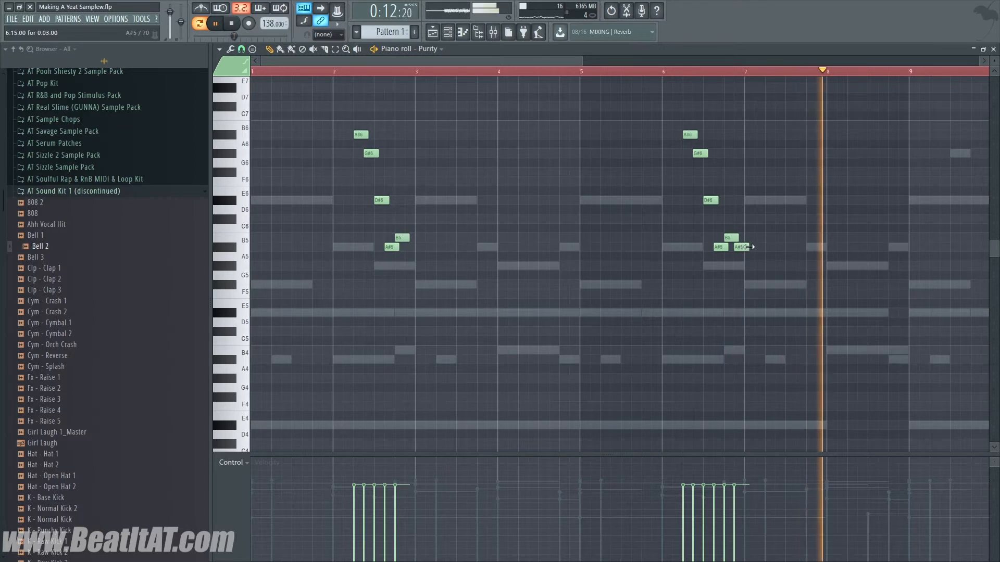
drag(749, 249, 745, 248)
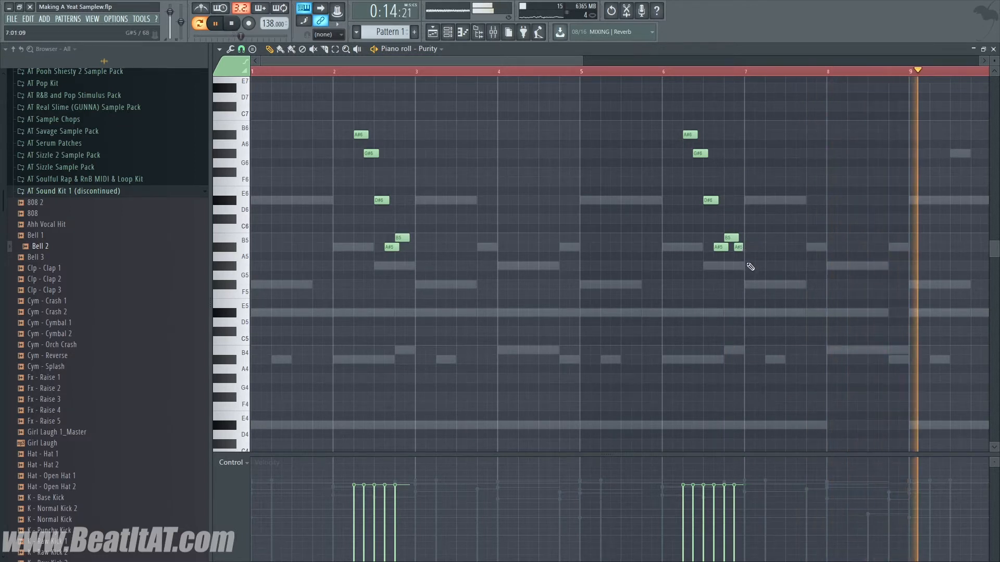
key(space)
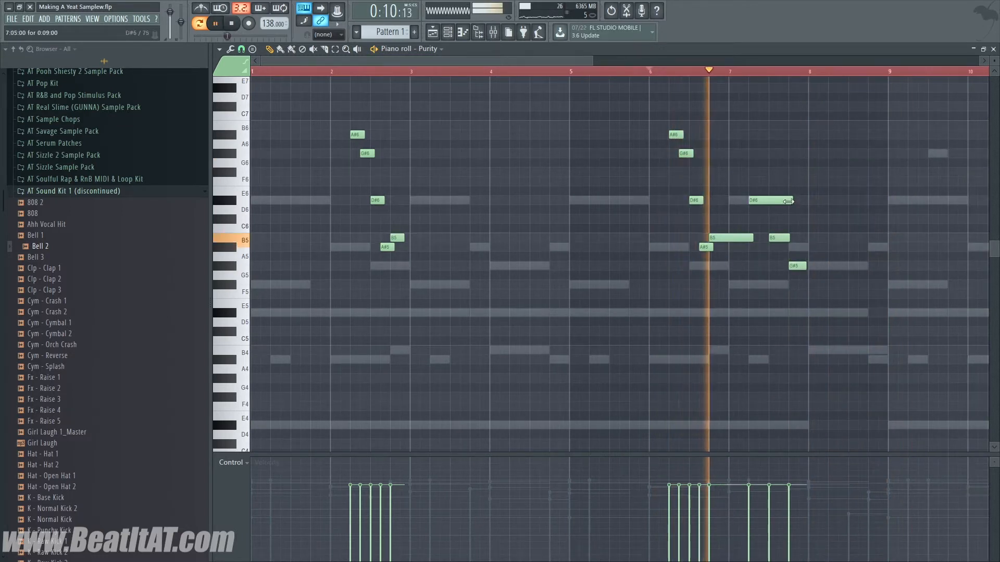
Shorten the D#6 note in bar 7 of the Purity melody, and delete the D#5 ending bar 7 and the D#6 in bar 8.
drag(790, 201, 776, 219)
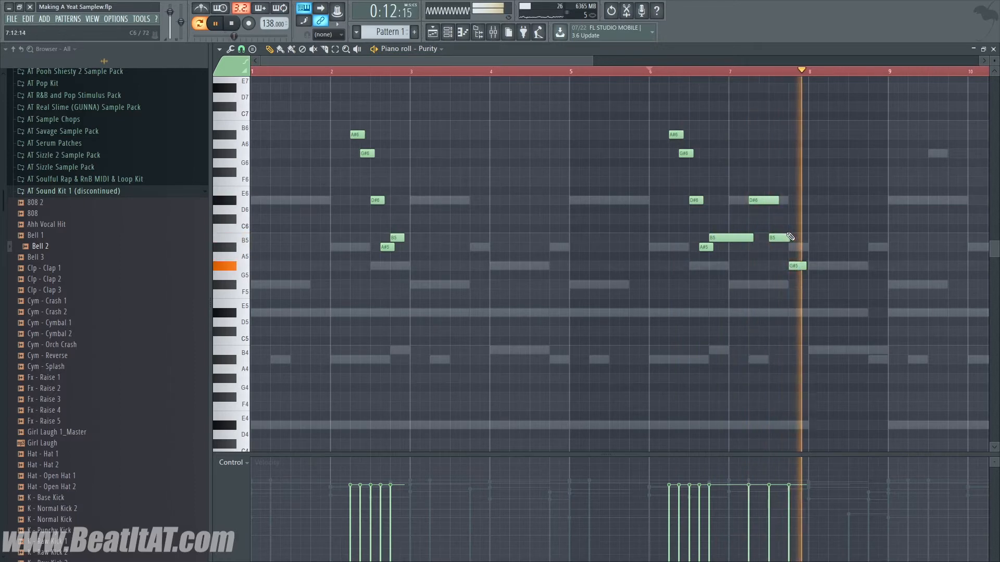
key(space)
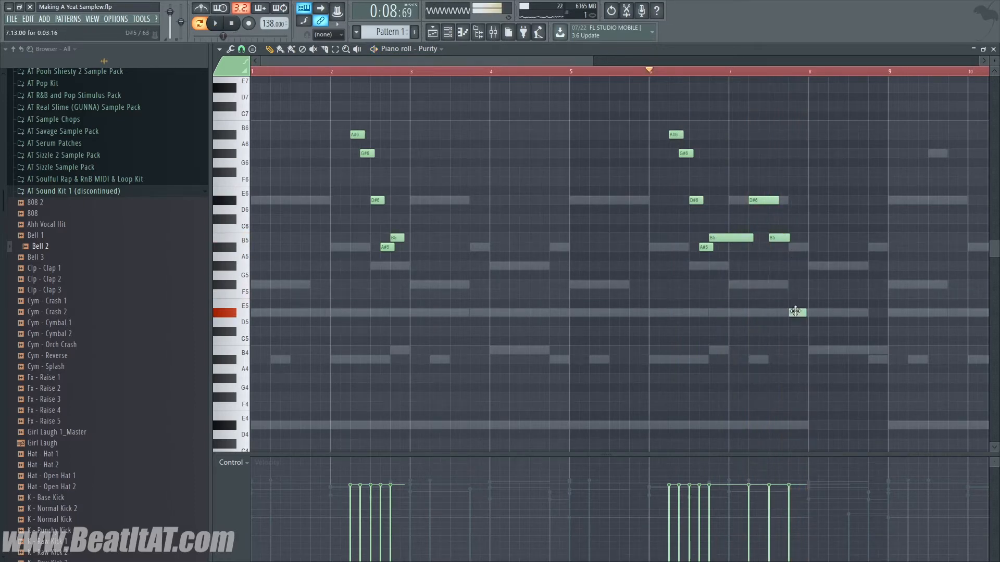
right_click(795, 314)
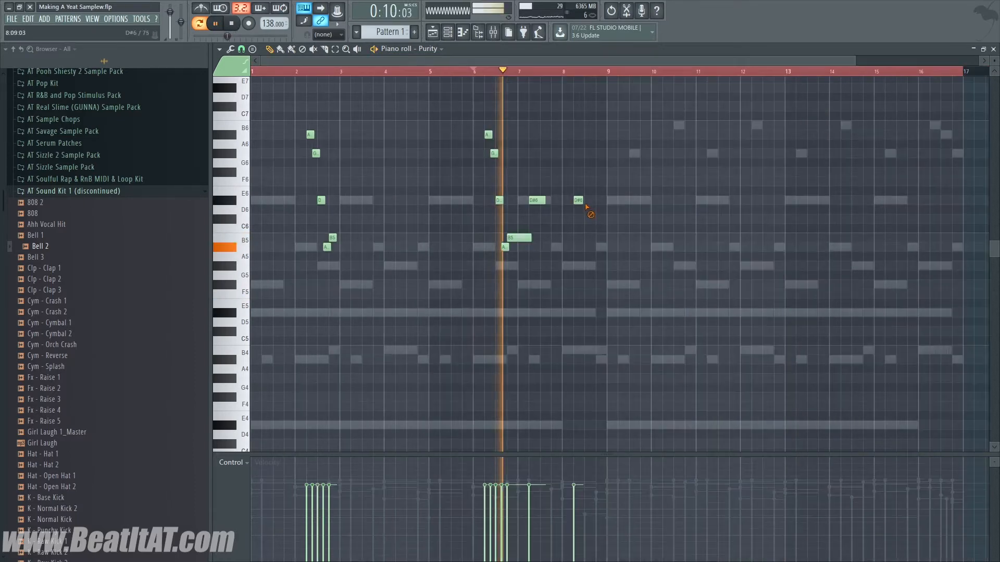
right_click(582, 202)
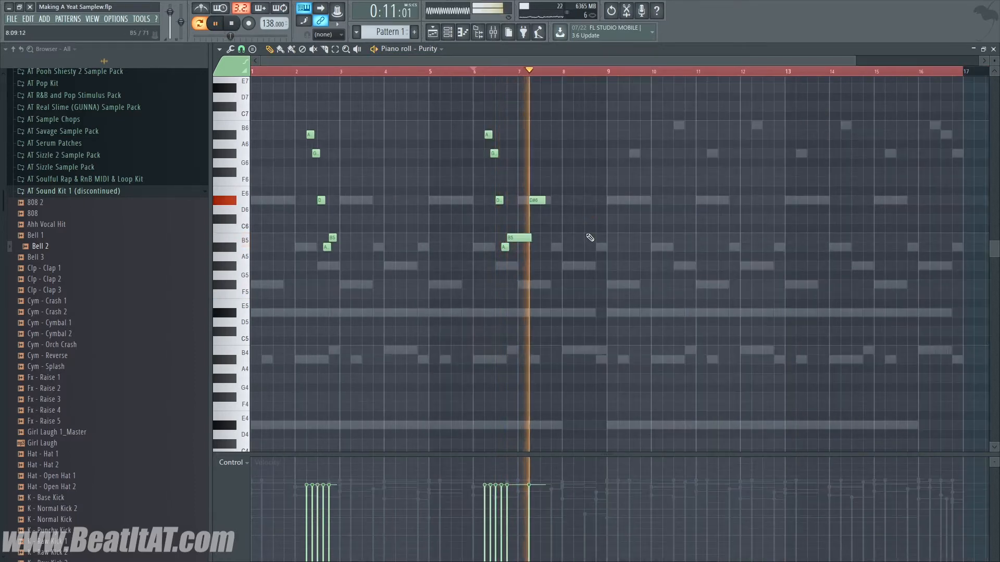
Stop playback and rename the Purity channel to "Weird Bass Lead" in the channel rack.
key(F7)
click(410, 287)
key(space)
drag(539, 161, 683, 108)
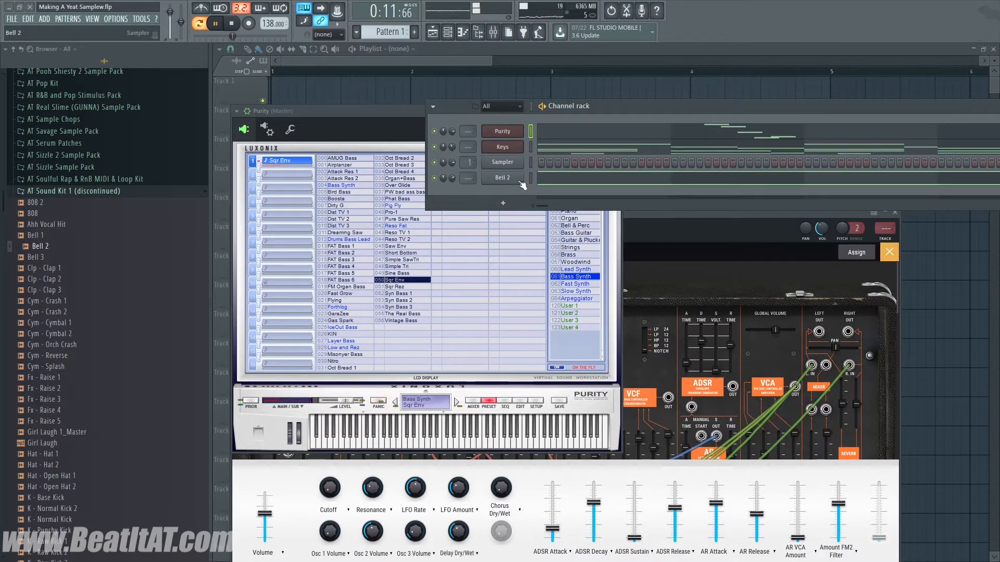
drag(611, 104, 538, 99)
click(530, 123)
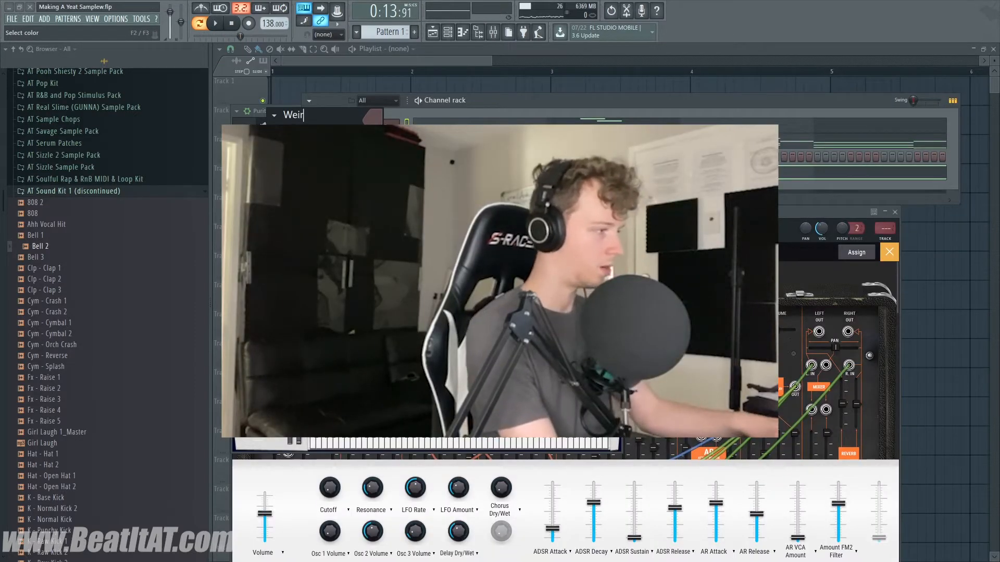
text(Weird Bass Lead)
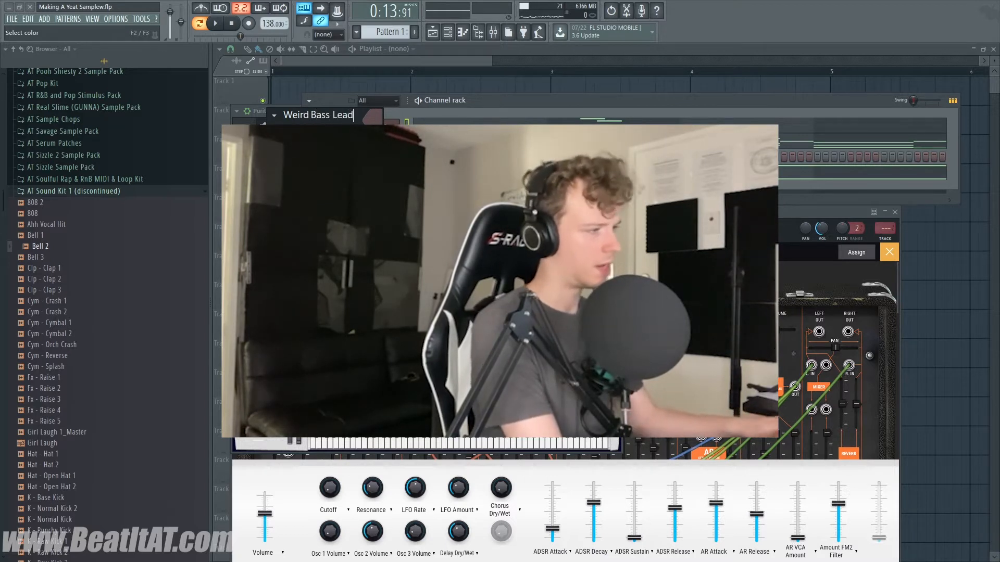
key(Return)
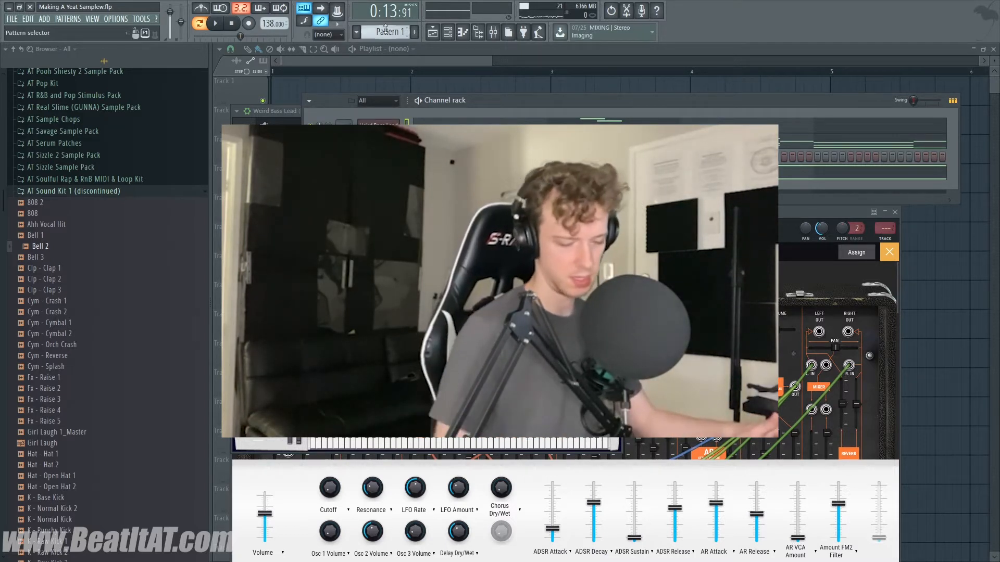
Play the pattern and examine the Weird Bass Lead notes in the piano roll.
key(space)
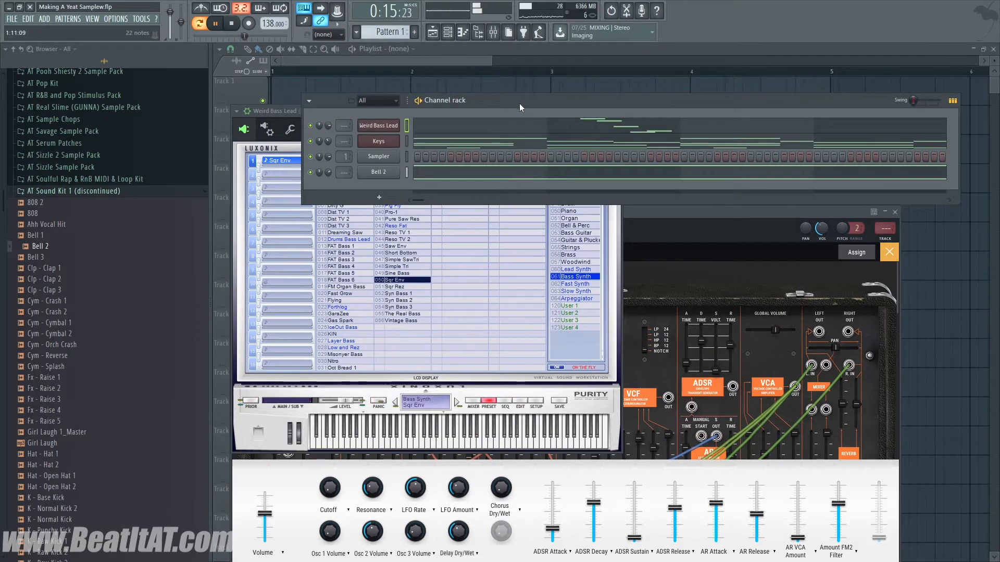
click(500, 127)
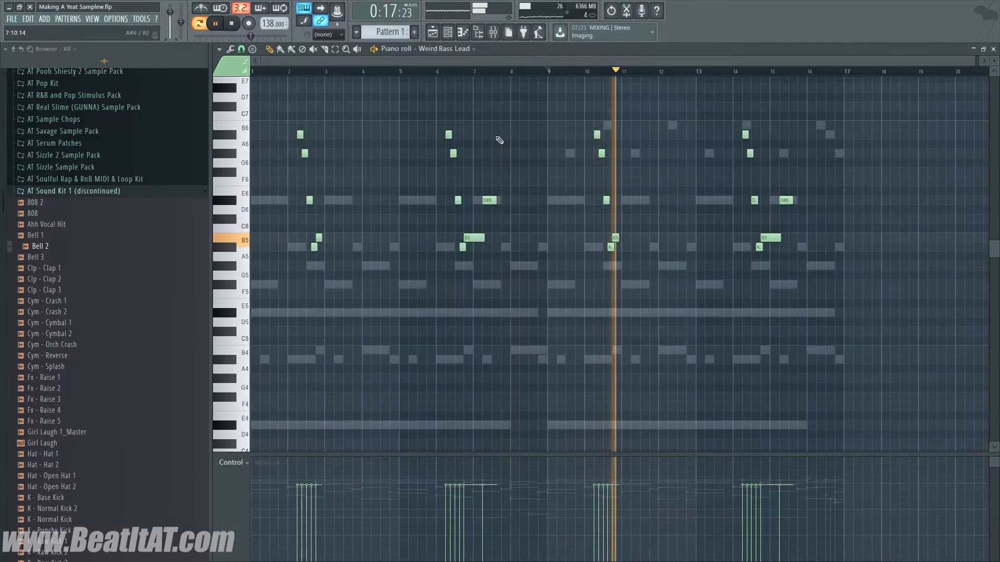
scroll(673, 138, up, 2)
scroll(673, 138, up, 1)
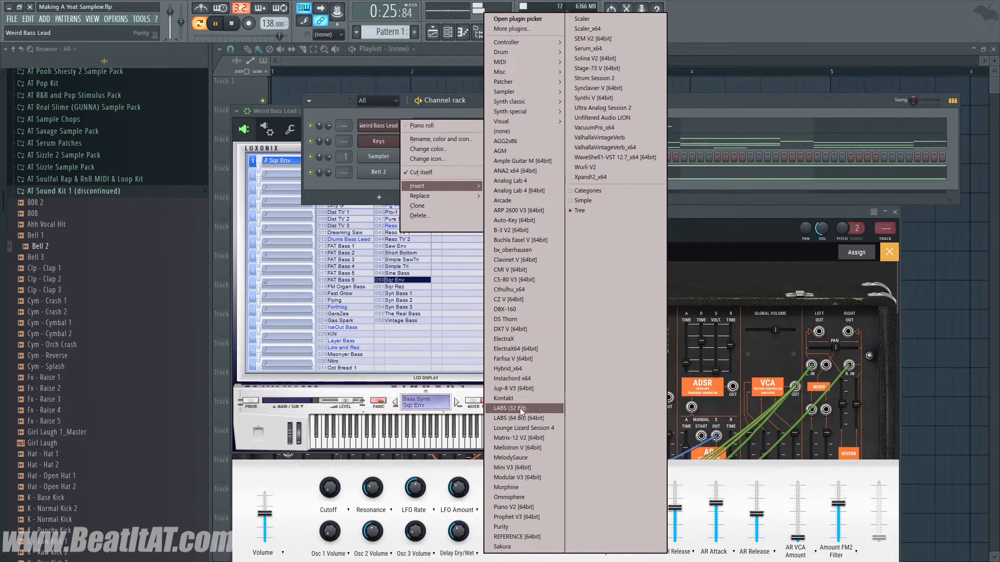
Insert another Purity instance and audition its Arpeggiator presets against the pattern, settling on Sweet Angel Ass.
click(531, 526)
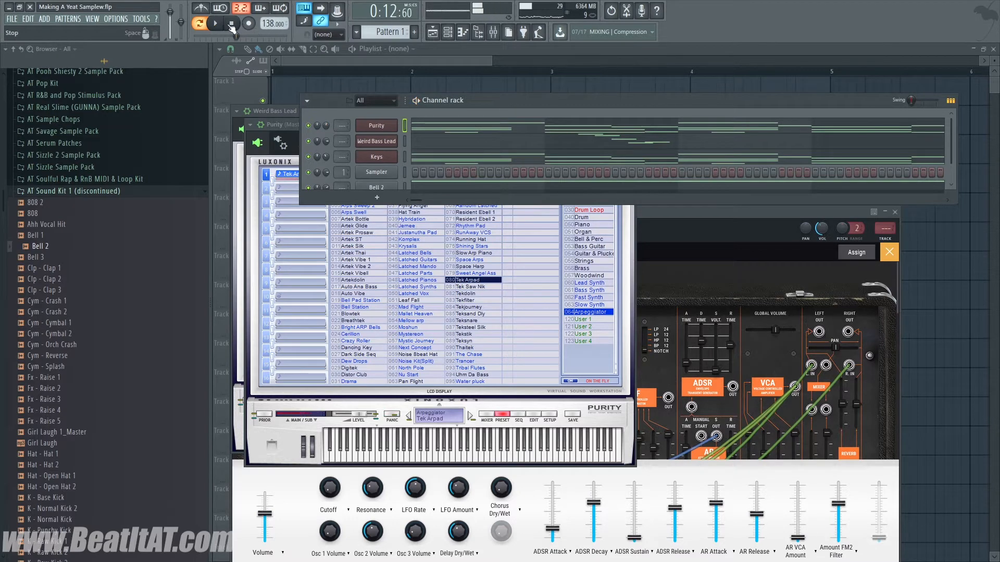
click(474, 301)
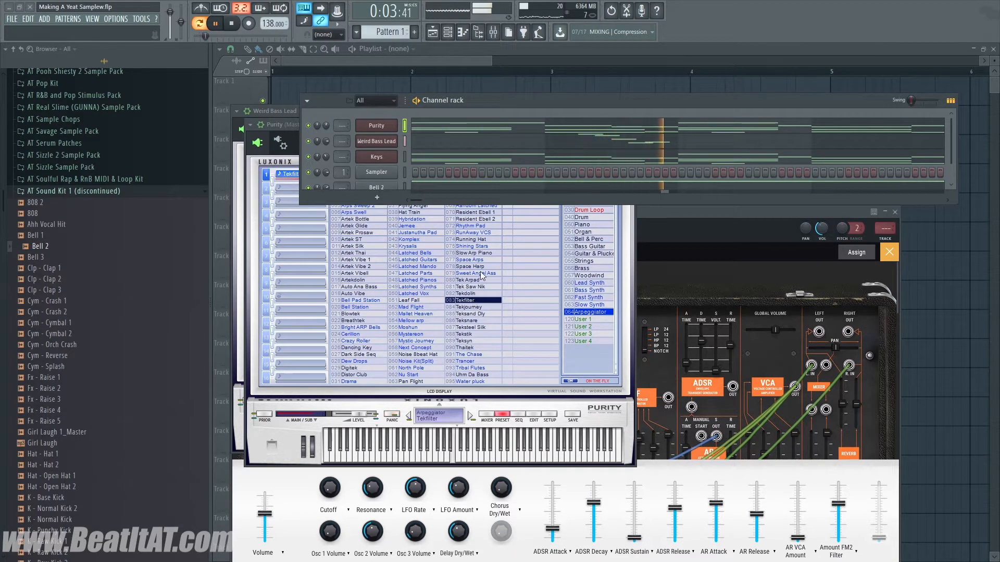
click(516, 127)
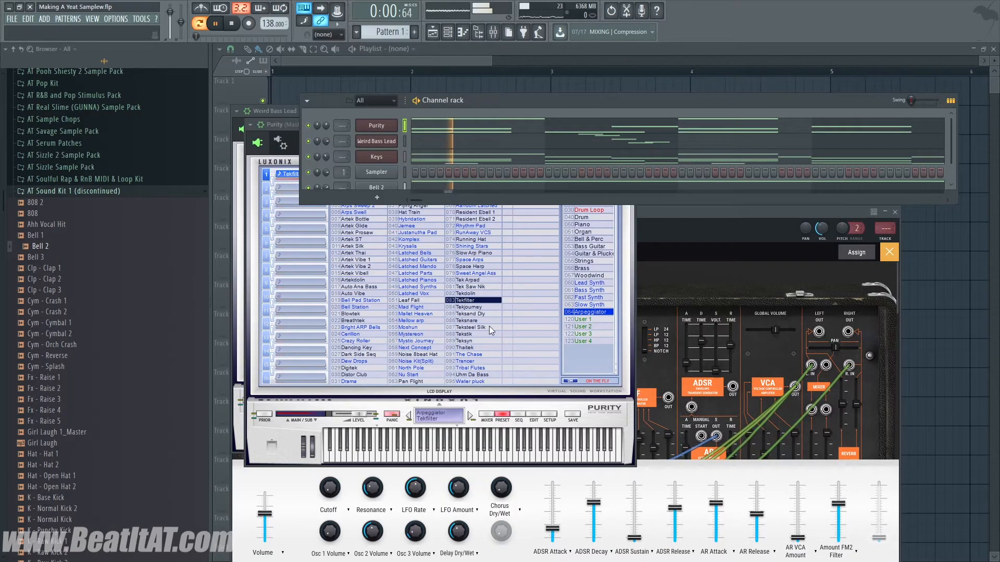
click(485, 309)
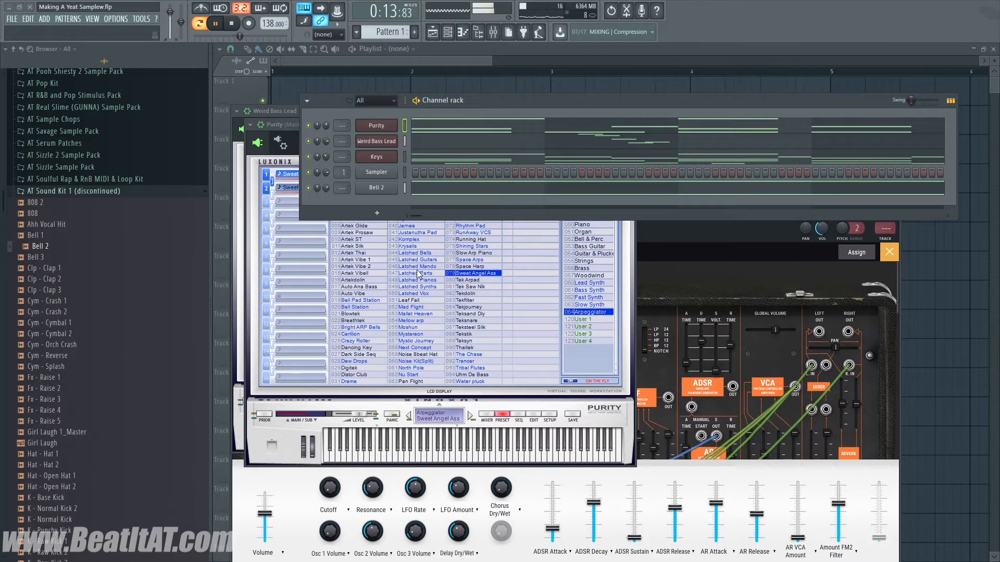
Rename the new Purity channel to "Arp".
right_click(390, 130)
click(389, 127)
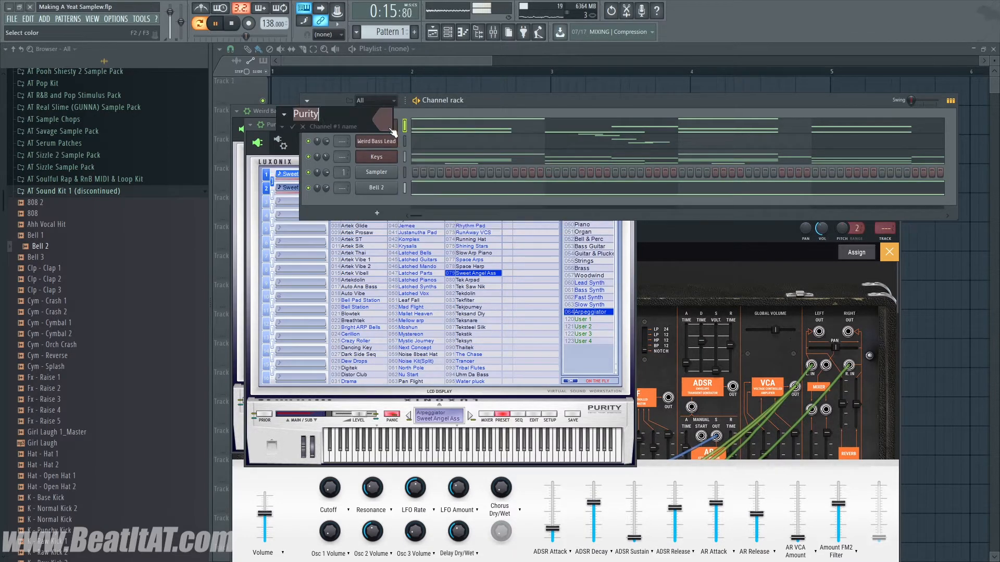
text(Arp)
key(Return)
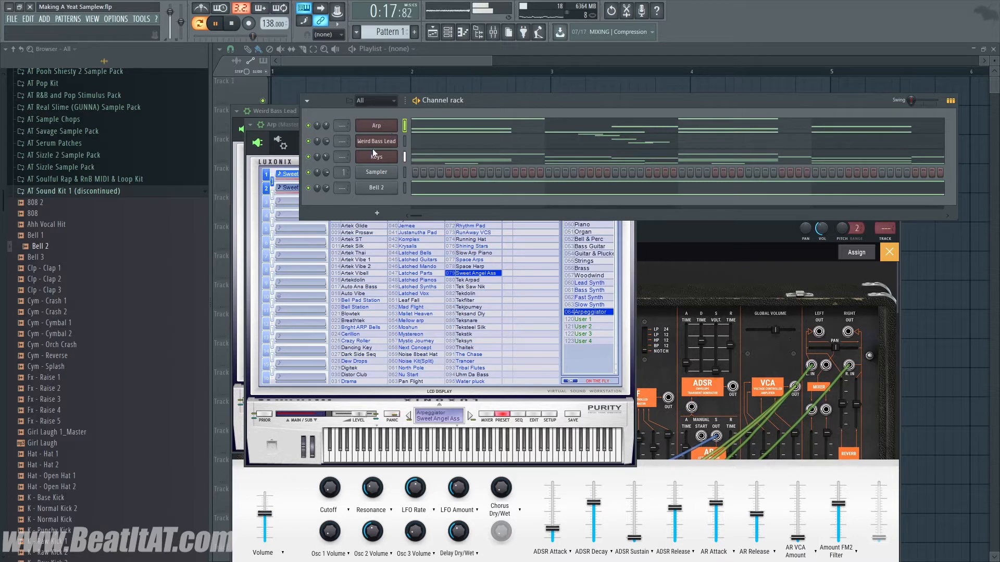
Delete the unused Sampler channel from the channel rack.
right_click(398, 176)
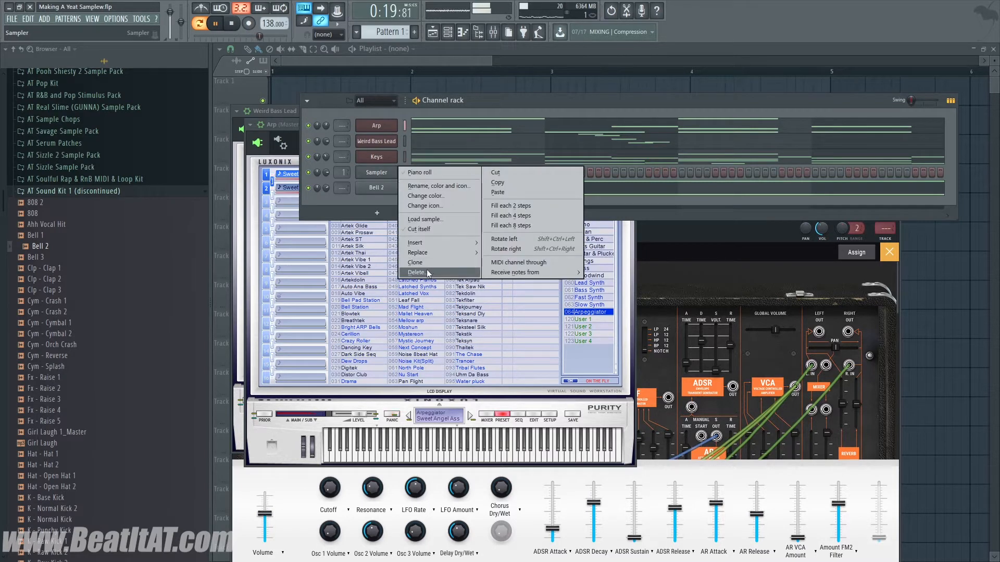
click(428, 273)
click(572, 319)
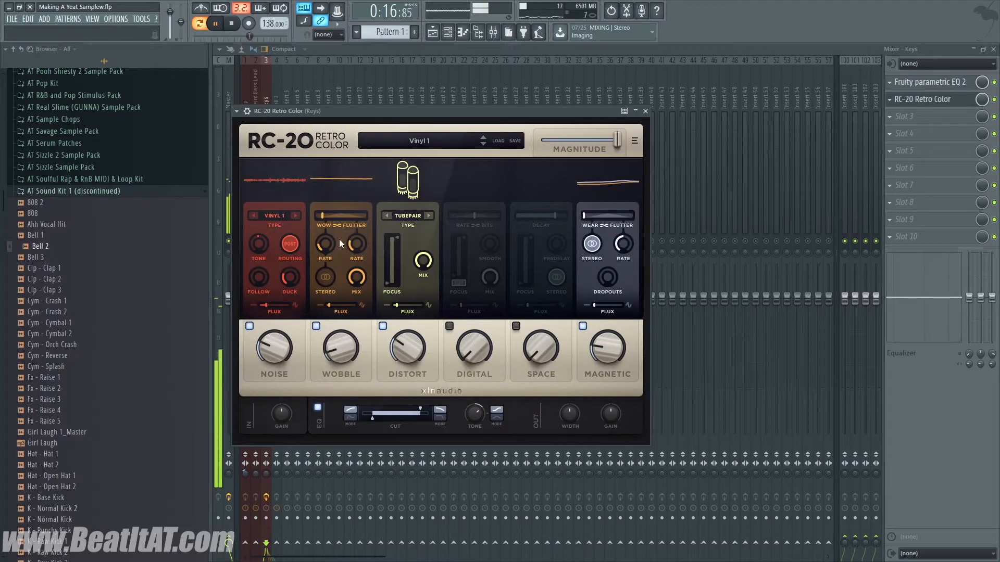
Step forward from Vinyl 1 through the RC-20 Retro Color presets on the Keys mixer track.
click(481, 147)
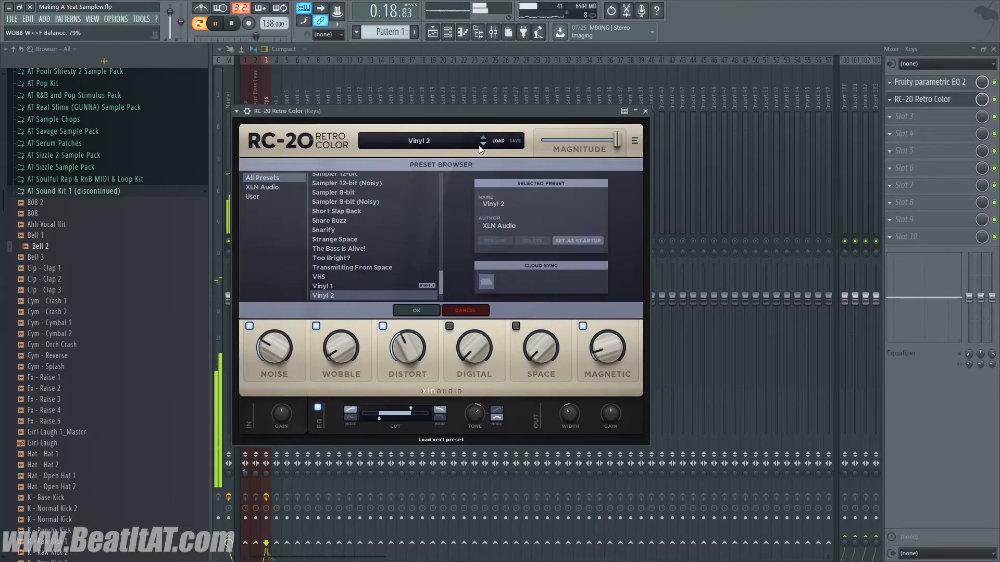
click(482, 145)
click(482, 144)
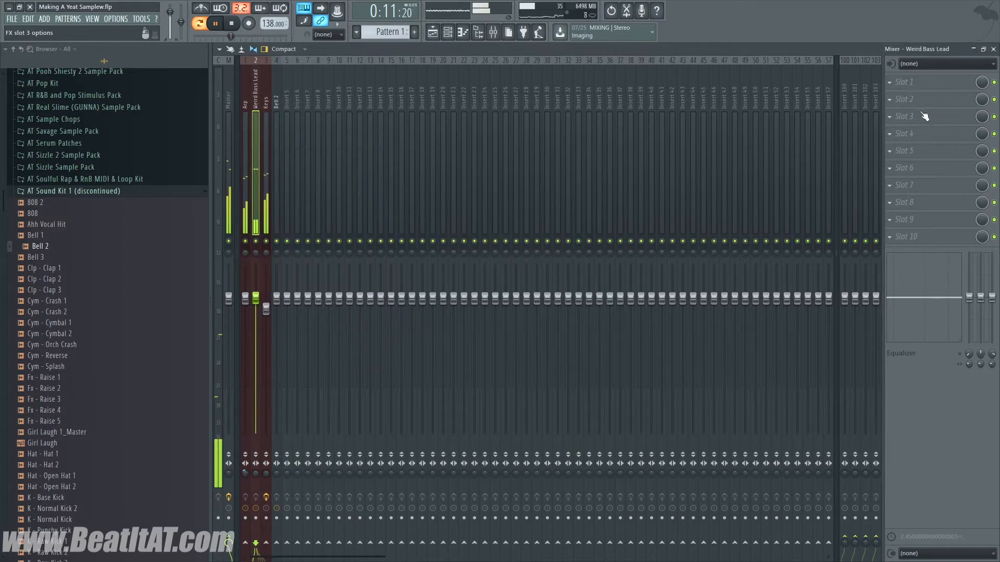
Load DevilLocDeluxe in effect slot 2 of the Weird Bass Lead mixer track and lower that track's volume.
click(909, 99)
key(d)
key(d)
key(d)
key(d)
key(d)
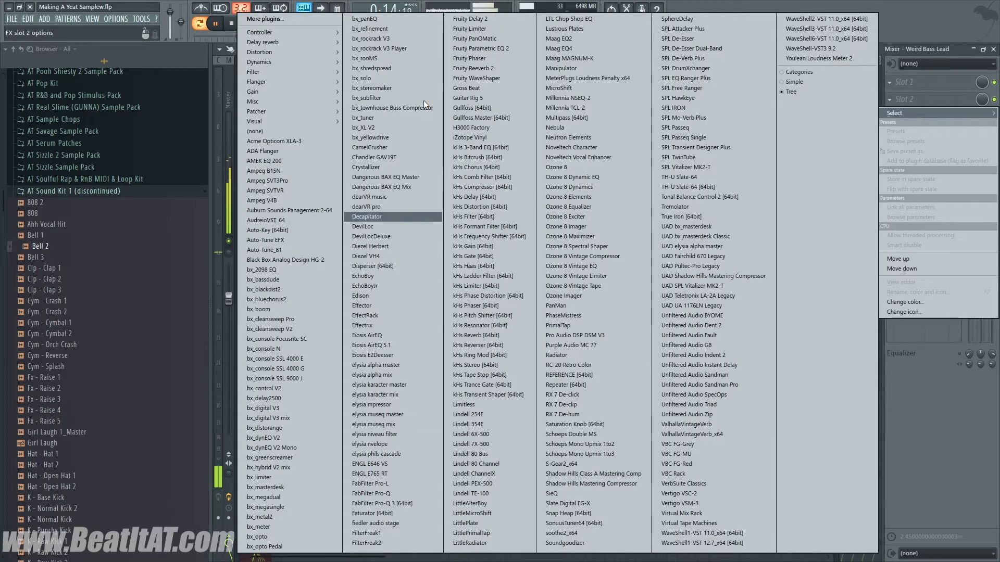
key(d)
key(d)
key(Return)
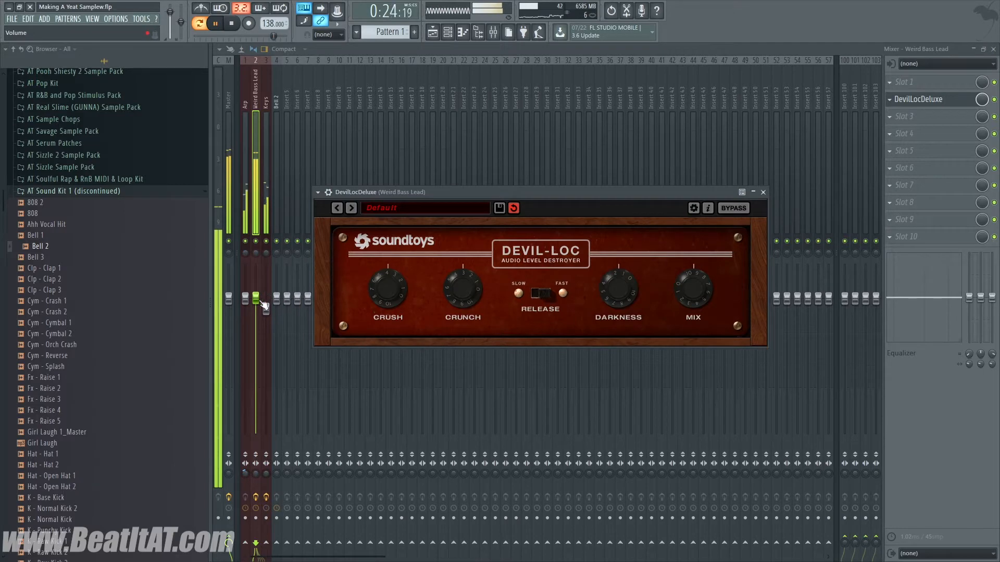
drag(255, 298, 255, 302)
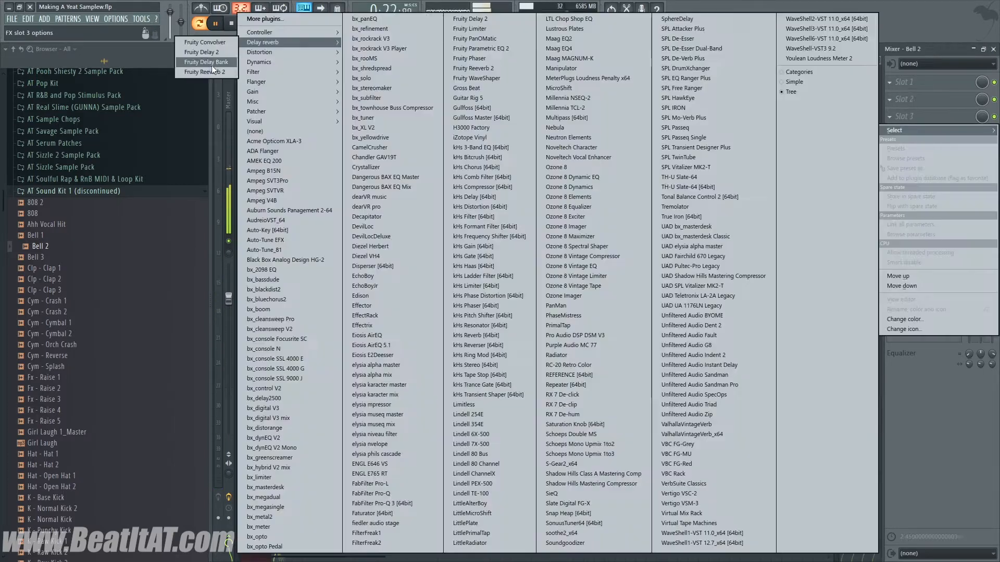
Load Fruity Reeverb 2 in effect slot 3 of the Bell 2 mixer track and adjust its decay.
click(212, 65)
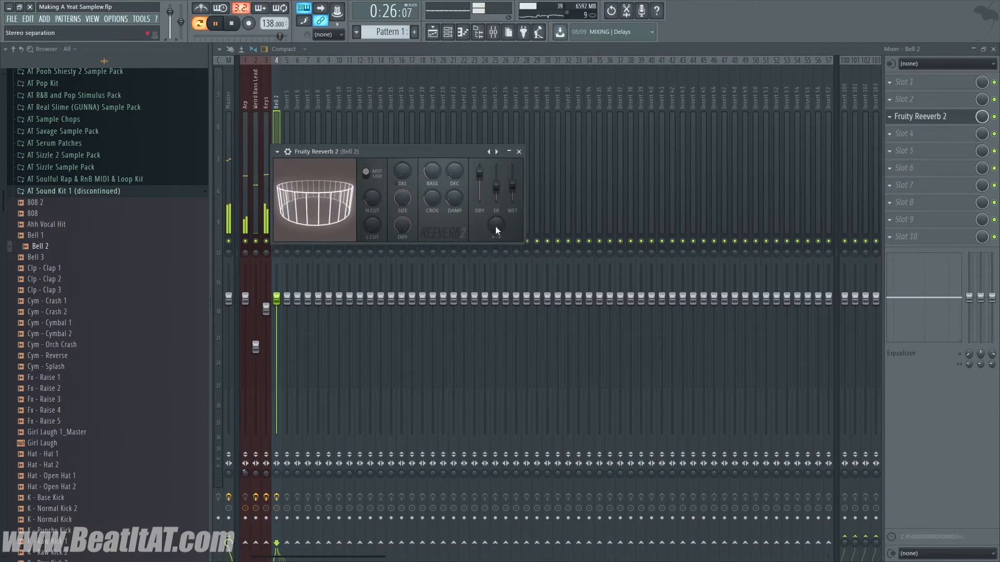
mouse_move(454, 175)
mouse_down()
mouse_move(433, 178)
mouse_move(439, 168)
mouse_up()
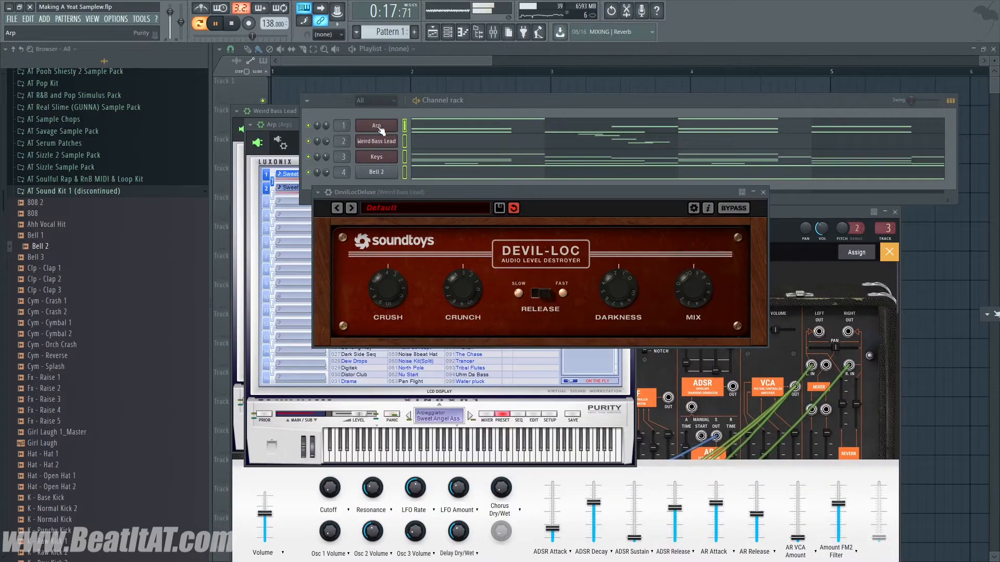
right_click(380, 131)
mouse_move(442, 185)
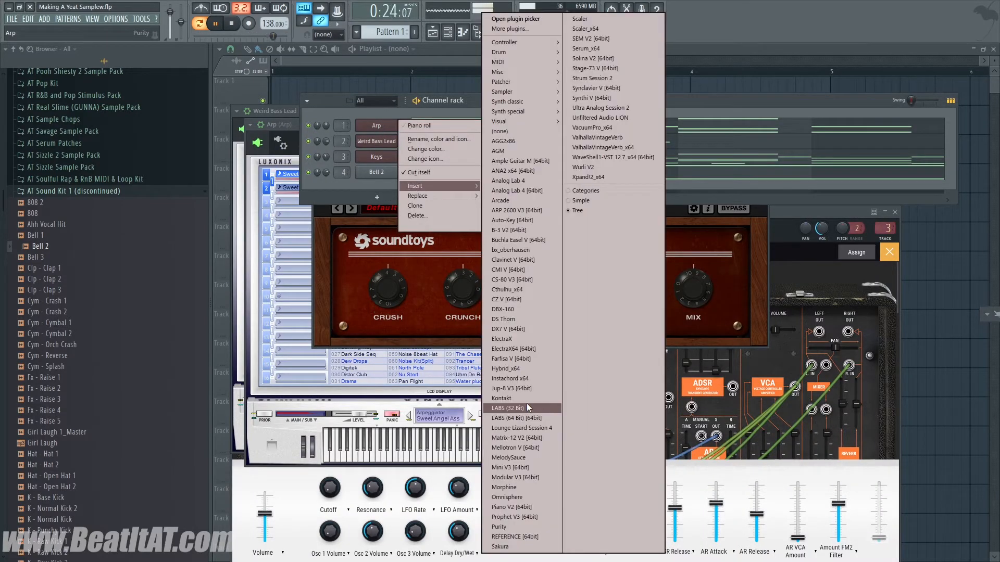
click(735, 182)
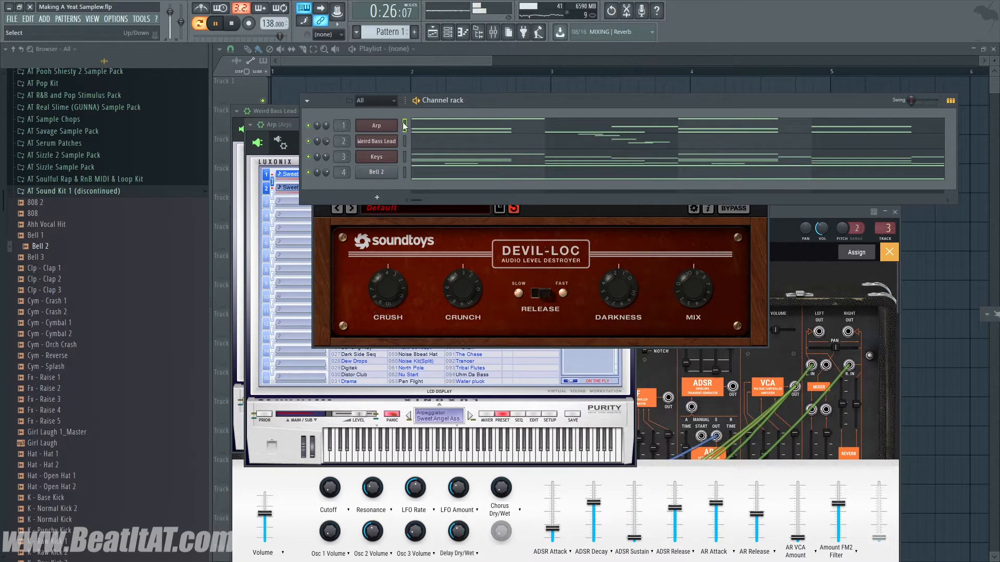
Insert a Morphine synth channel above the Arp channel.
right_click(382, 128)
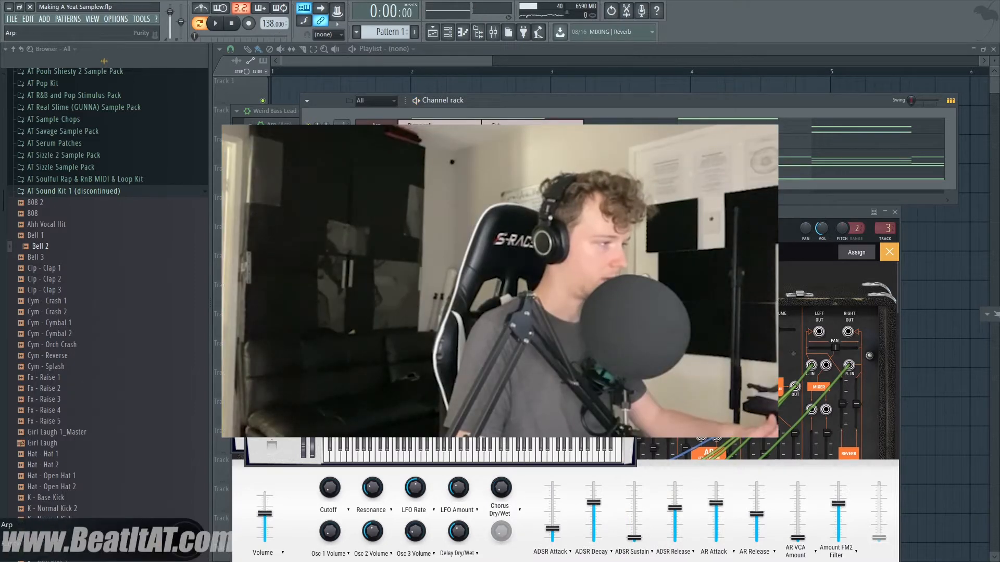
mouse_move(442, 186)
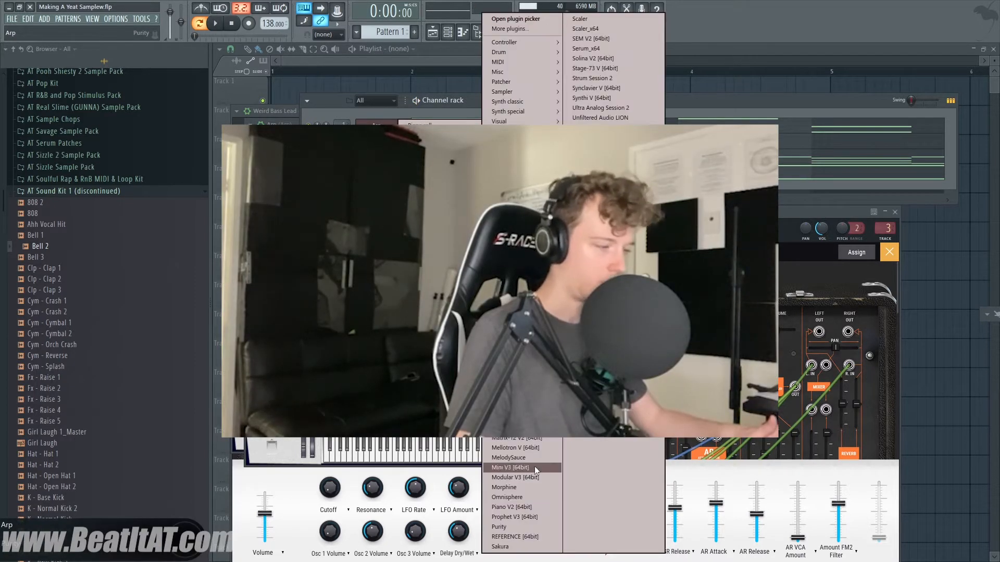
click(520, 489)
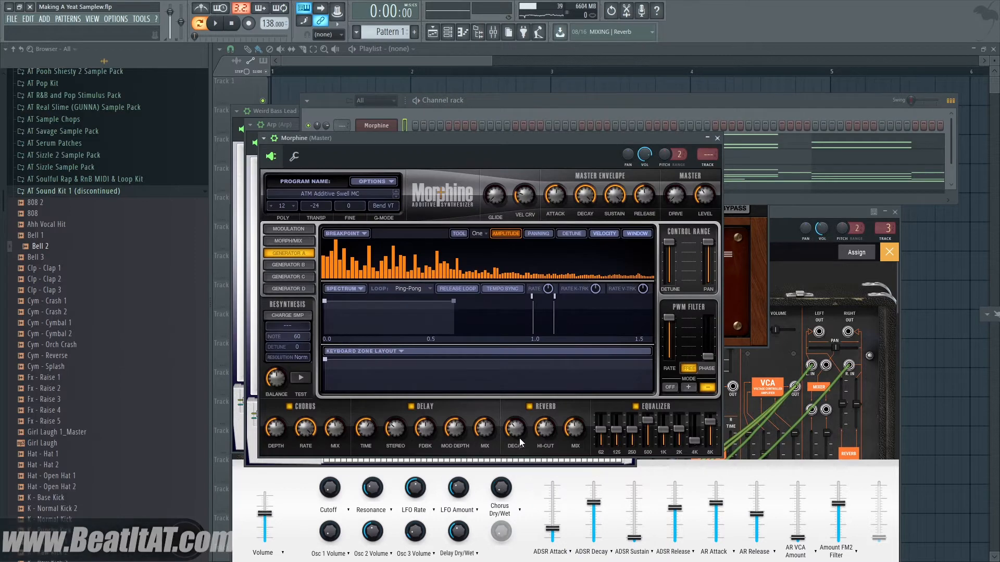
Load the PAD Angelic MC preset from Morphine's Pads & Atmos bank.
click(341, 193)
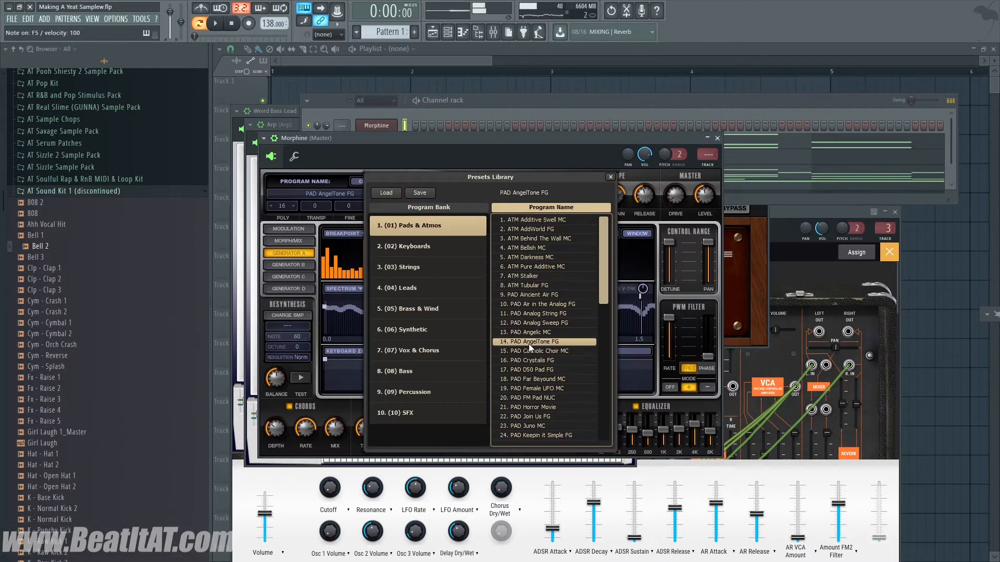
click(539, 333)
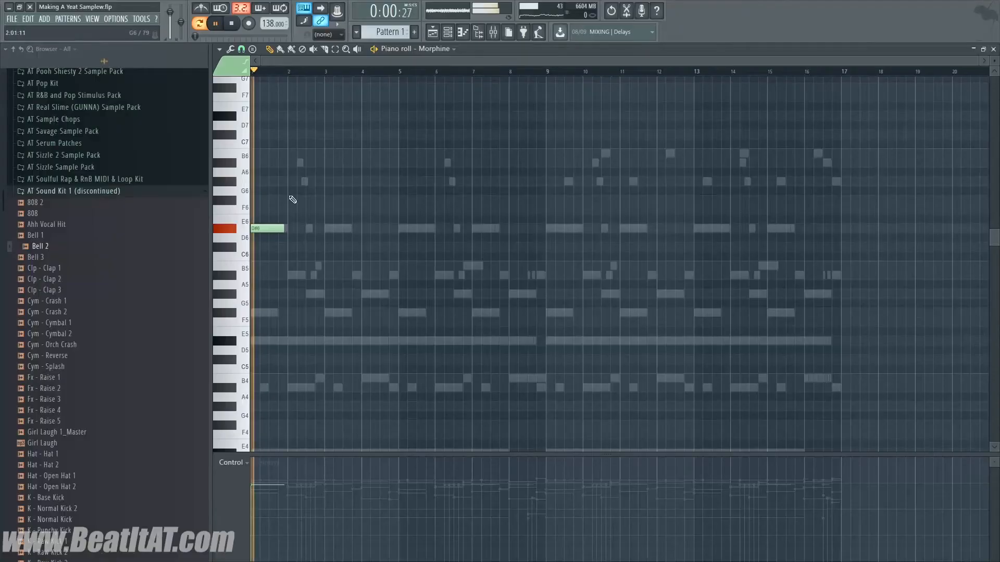
Try an A#5 note in bar 2 of the Morphine part against the playing pattern.
key(space)
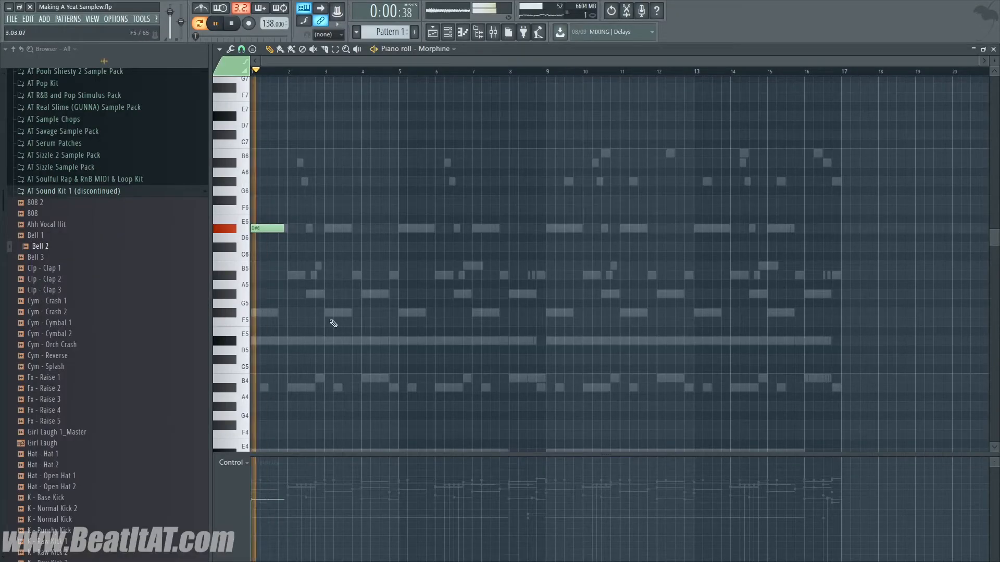
click(296, 275)
key(space)
right_click(315, 275)
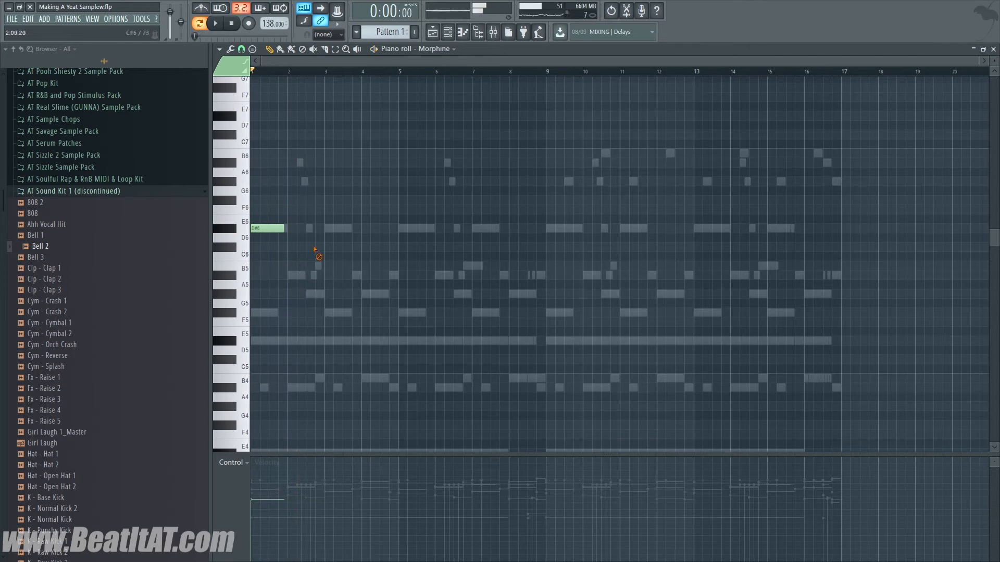
Draw Morphine pad notes on D#6 in bars 3 and 5, D#5 in bars 1 and 5, and G#5 in bar 4 during playback.
key(space)
click(367, 293)
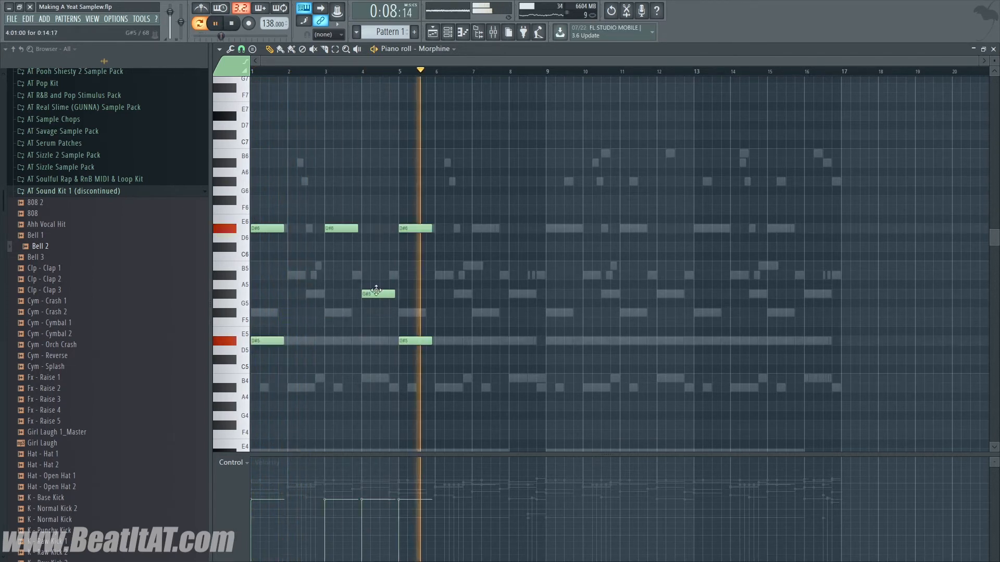
right_click(376, 294)
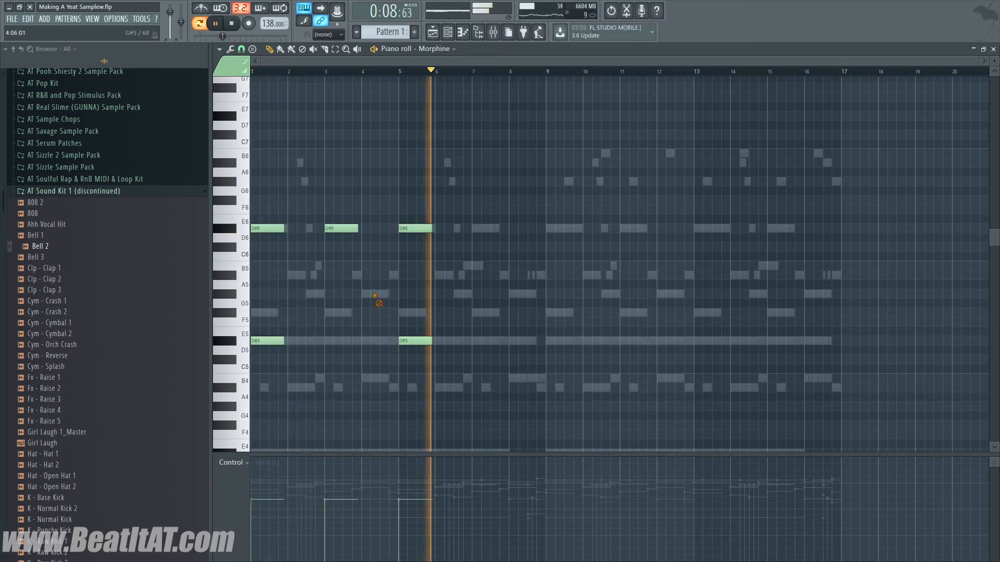
click(368, 294)
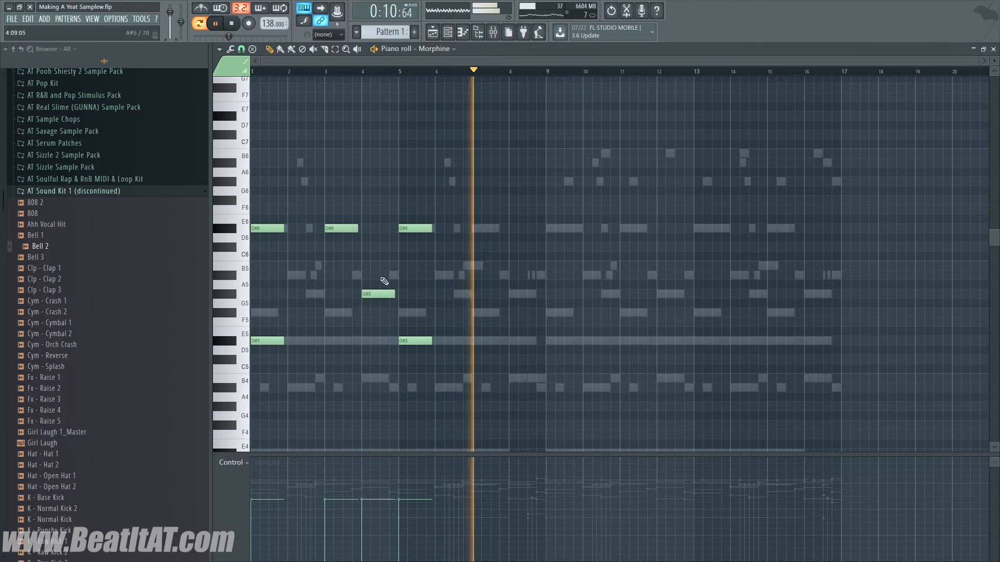
drag(371, 303, 370, 304)
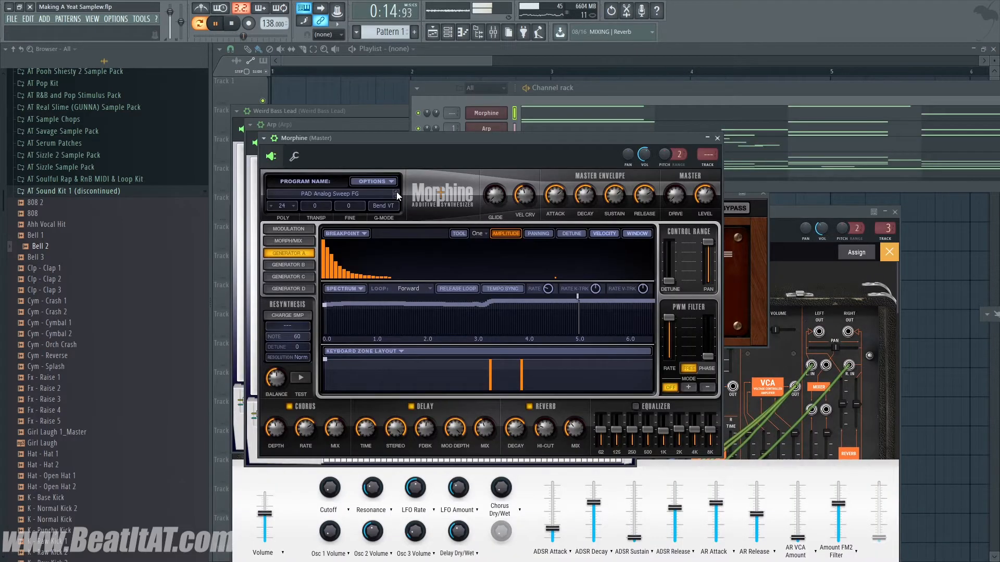
Step Morphine back through PAD Analog Sweep FG and PAD Analog String FG, and lower the Pad mixer track to -2.9 dB.
click(396, 193)
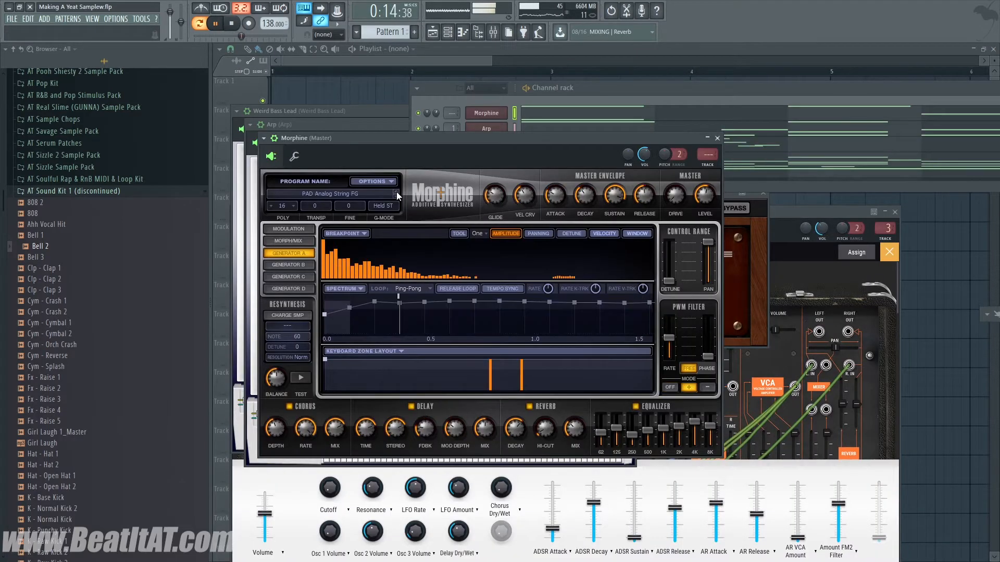
click(395, 192)
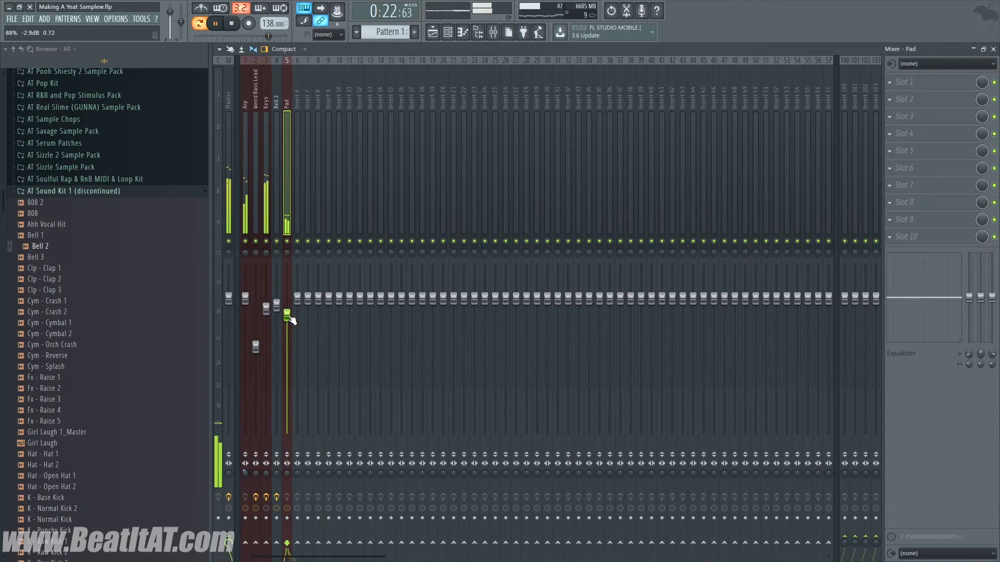
click(257, 189)
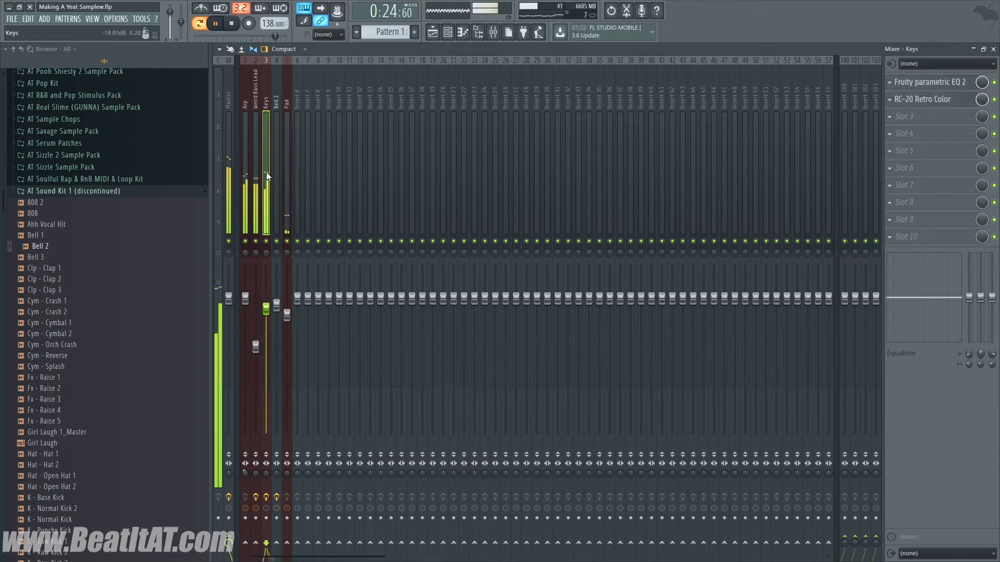
click(286, 162)
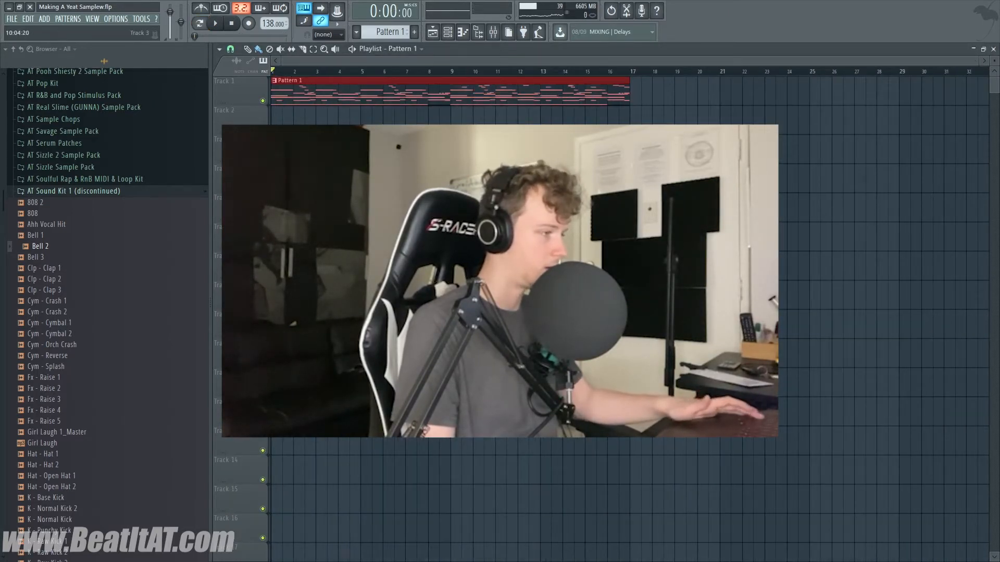
Render the 16-bar song selection to WAV as syrüp D#m 138, with each mixer track split into its own file.
key(ctrl+alt+c)
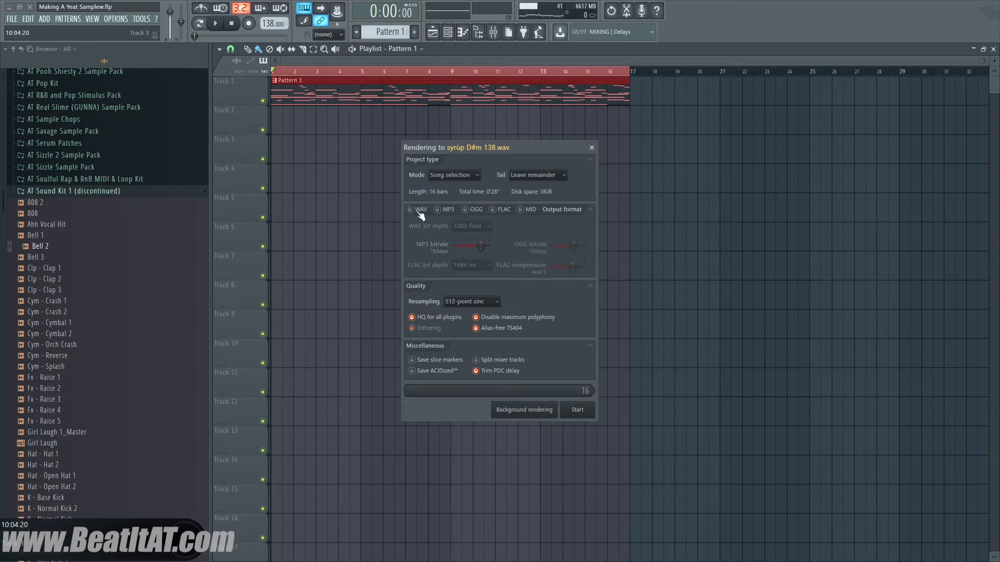
click(410, 210)
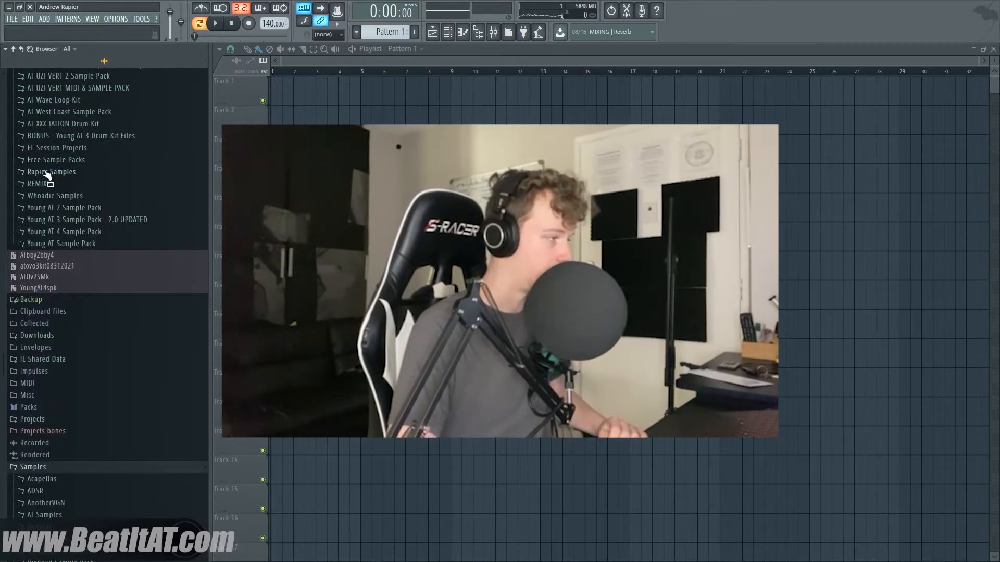
Place syrüp D#m 138_Master from the Rapier Samples folder at the start of Track 1 and specify its tempo as 138 BPM.
click(47, 172)
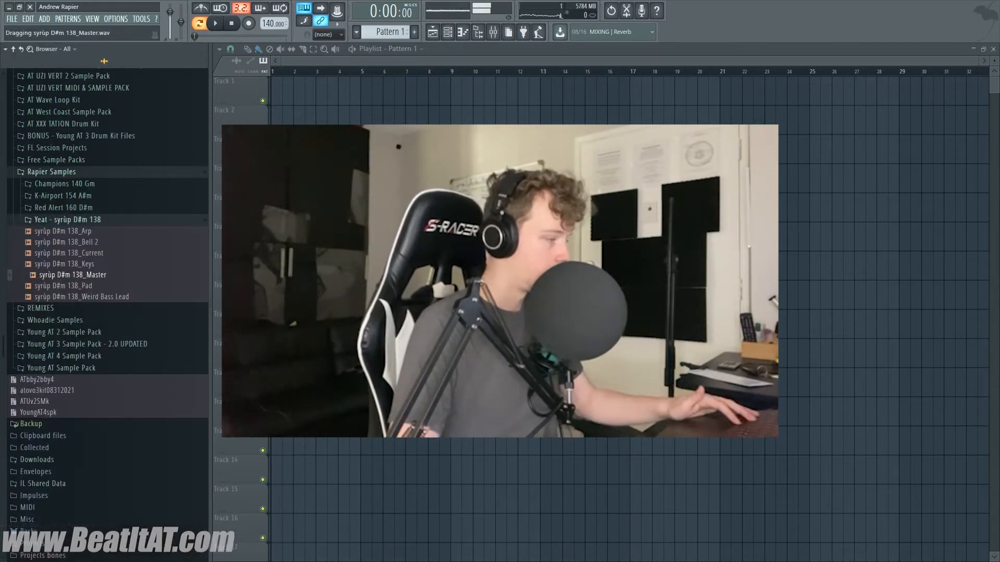
drag(73, 274, 300, 83)
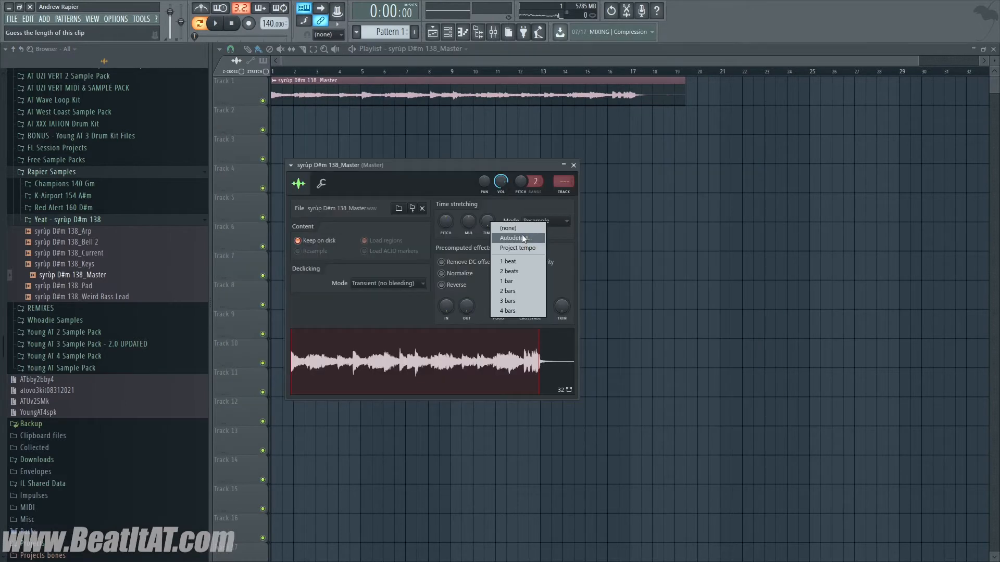
click(522, 236)
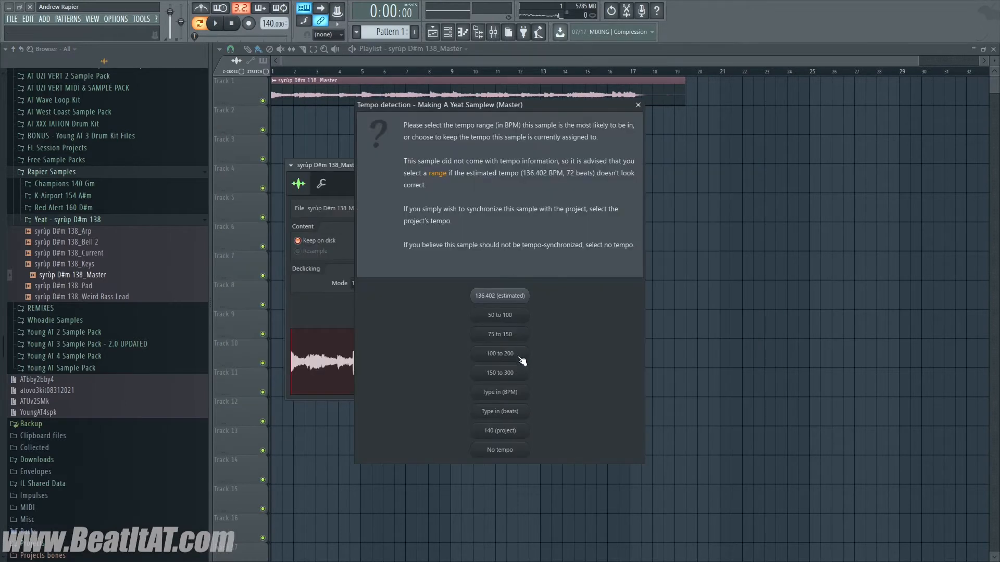
click(511, 392)
text(147)
key(Return)
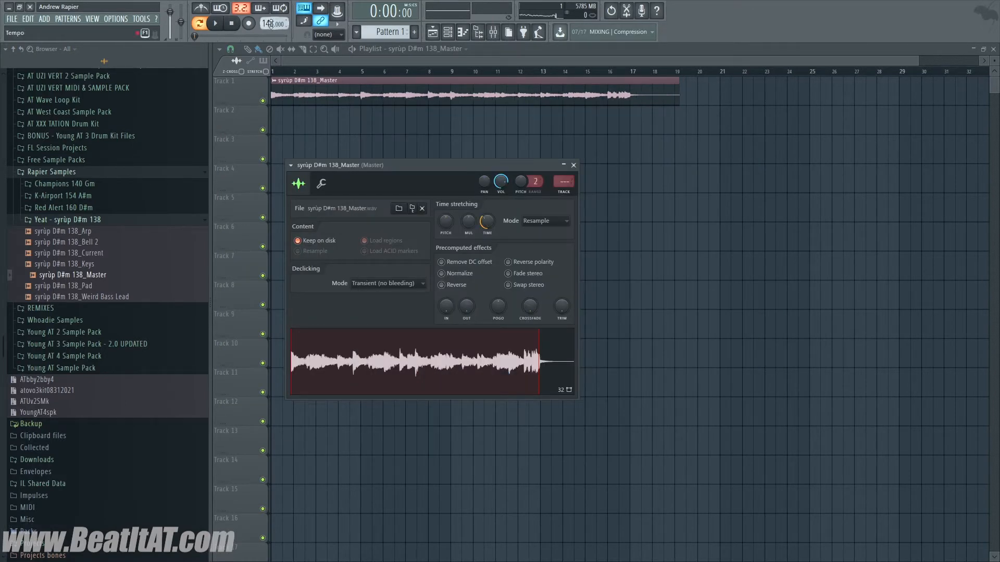
Play the tempo-synced master sample from the start and set the project tempo to 138 BPM.
click(278, 73)
key(space)
scroll(326, 119, down, 1)
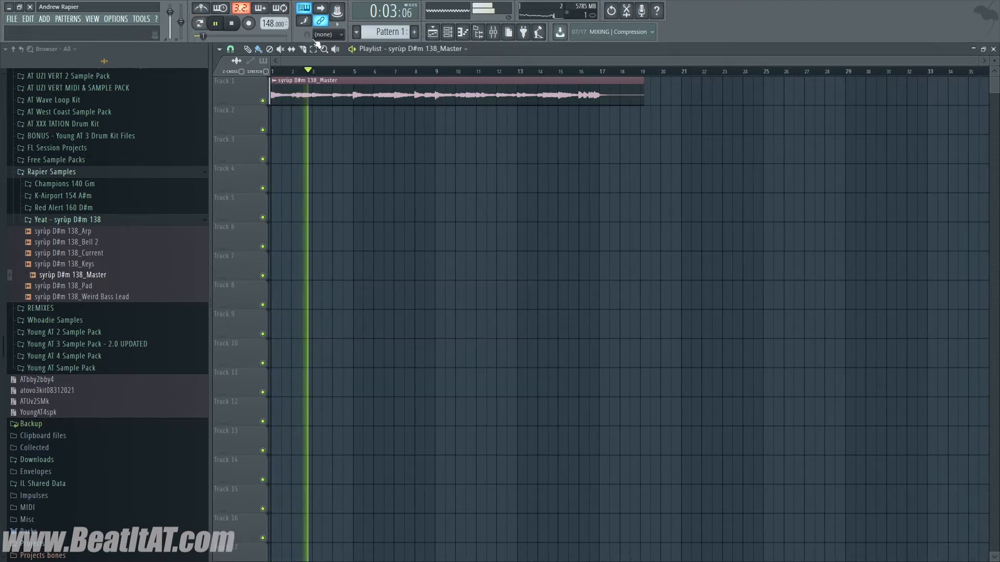
drag(276, 25, 276, 39)
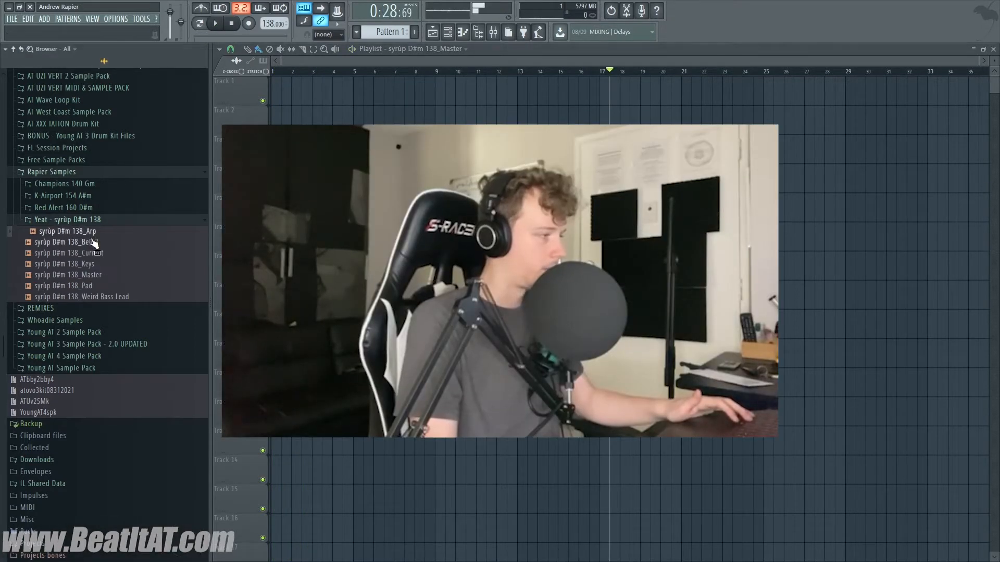
Place the syrüp D#m 138 Bell 2, Arp, Keys, Pad and Weird Bass Lead stems at bar 1 of Tracks 1 to 5.
drag(67, 242, 284, 91)
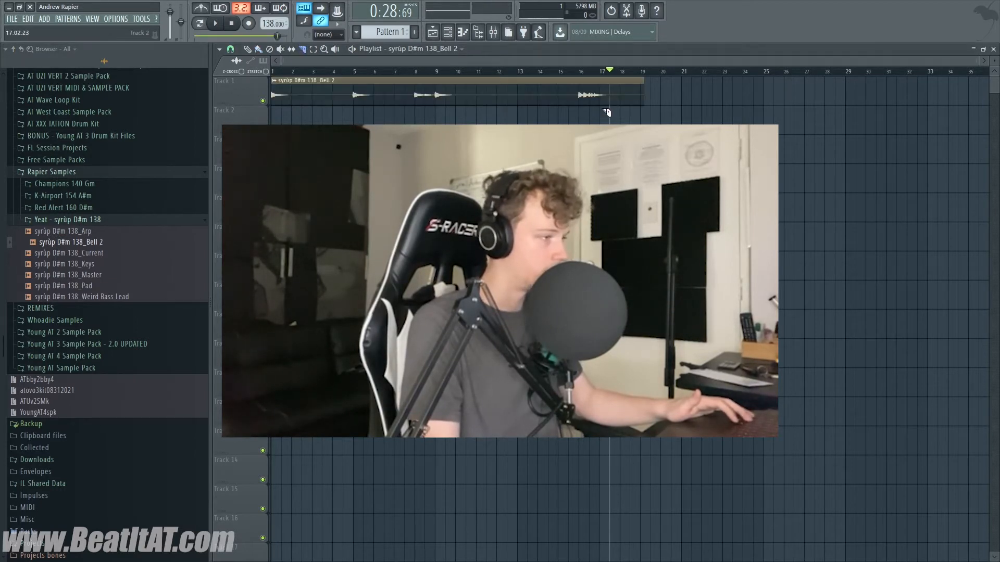
drag(67, 286, 313, 180)
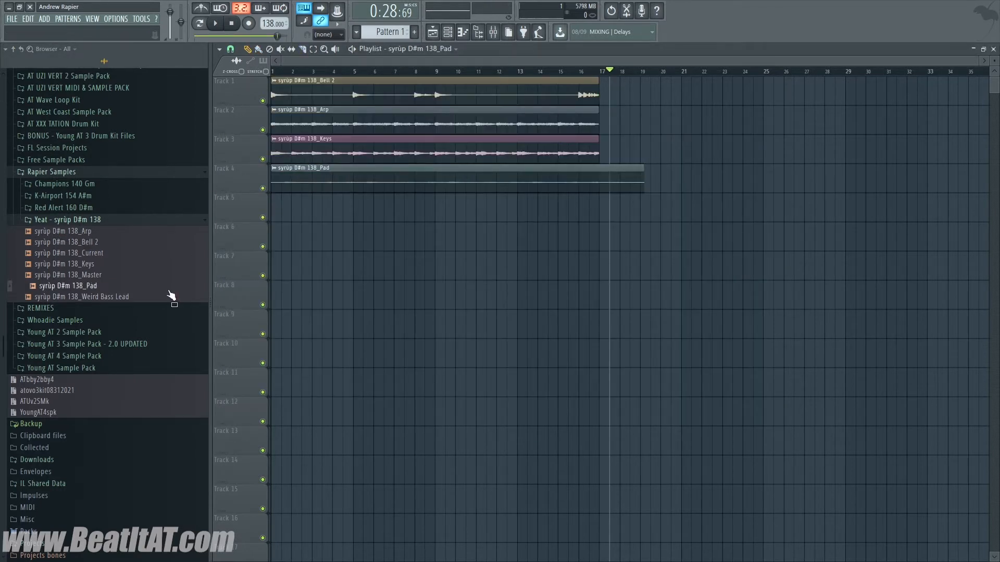
drag(168, 296, 305, 224)
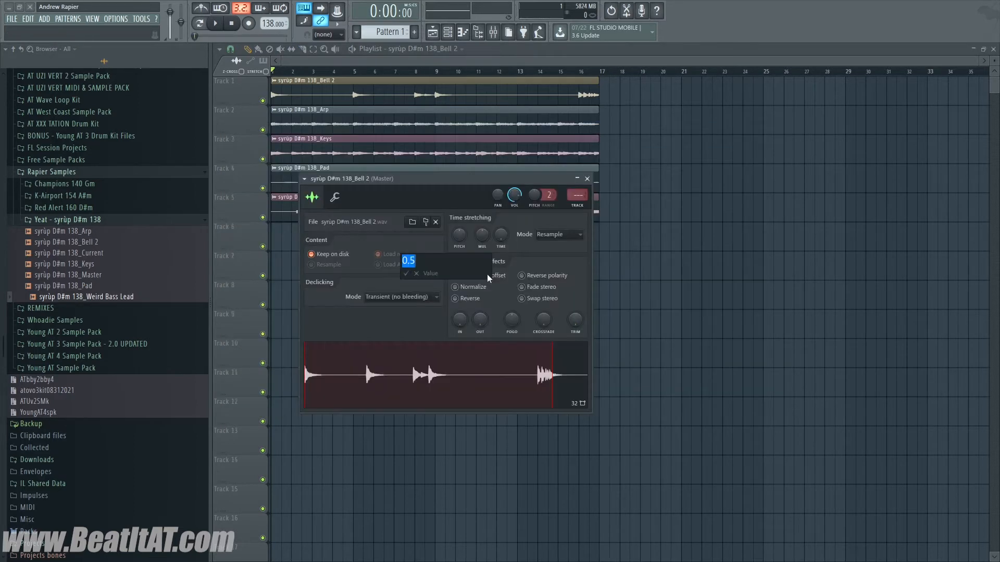
Enter new pitch shifts for the Bell 2 and Arp stems with time stretching set to Auto, and play the result.
key(Return)
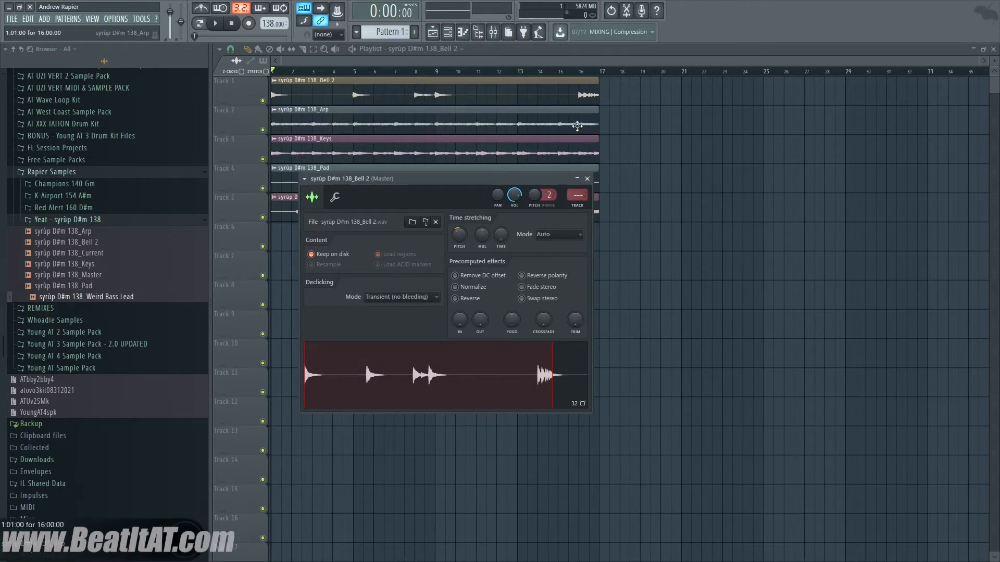
double_click(577, 126)
right_click(474, 252)
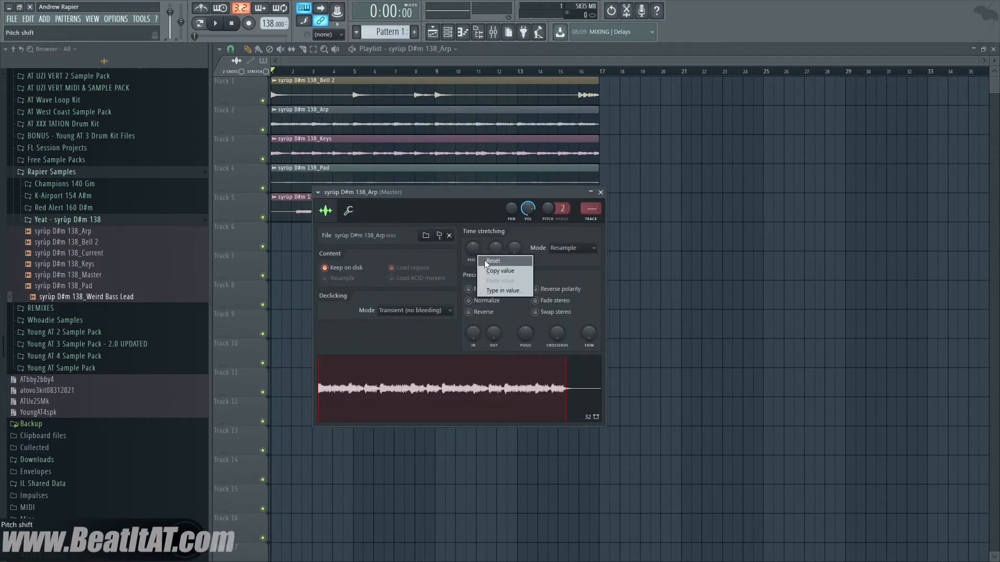
click(504, 291)
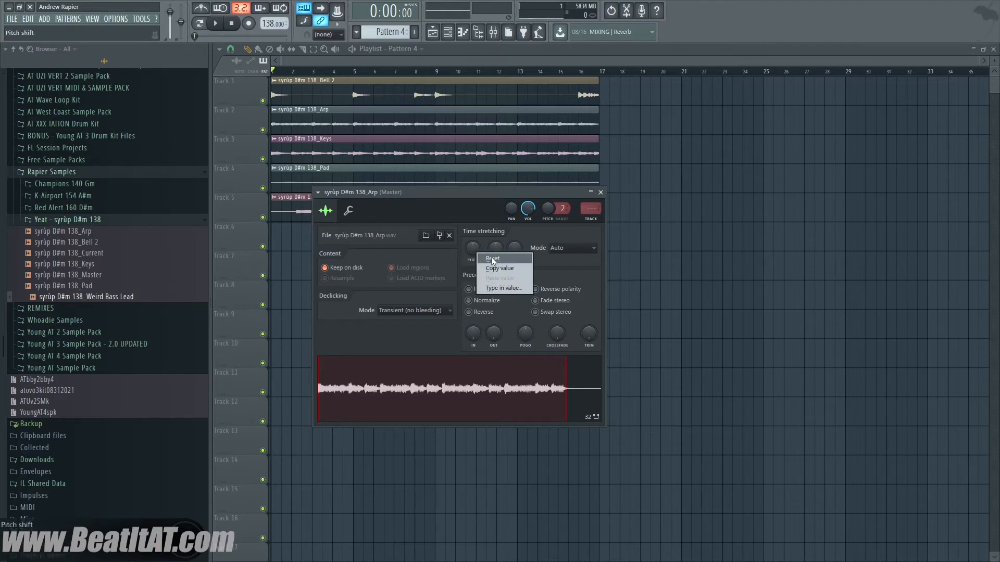
click(496, 287)
text(.)
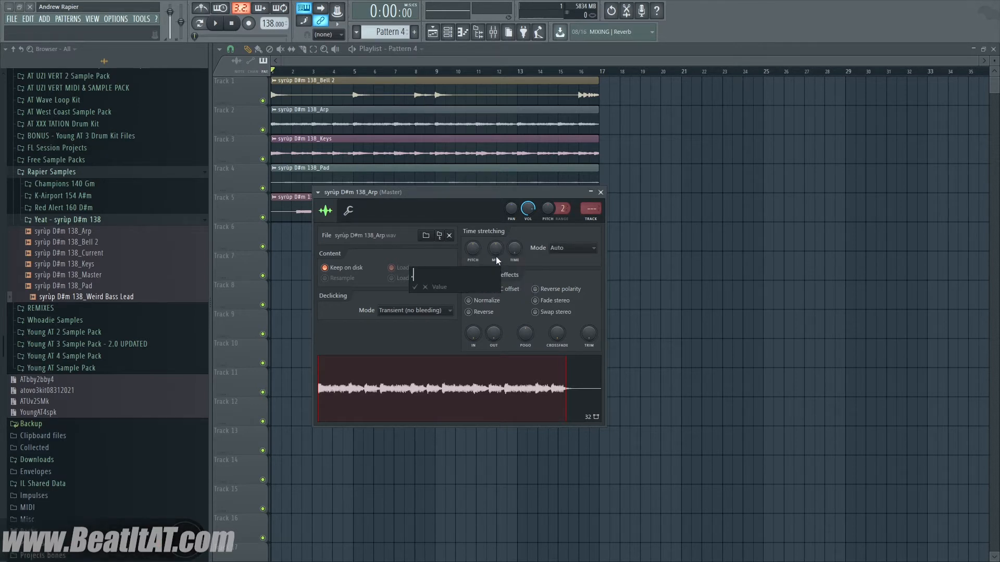
key(Return)
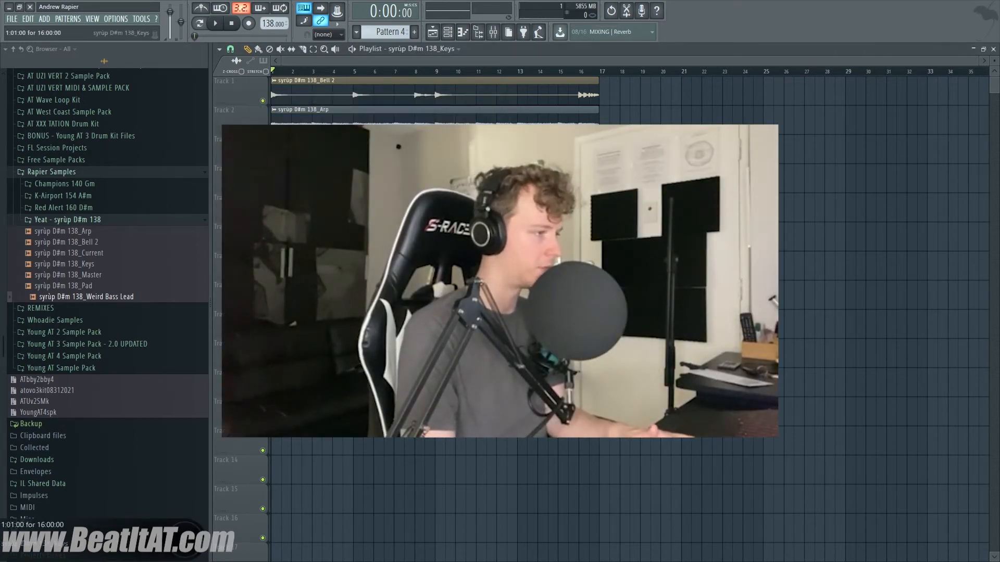
click(532, 124)
key(space)
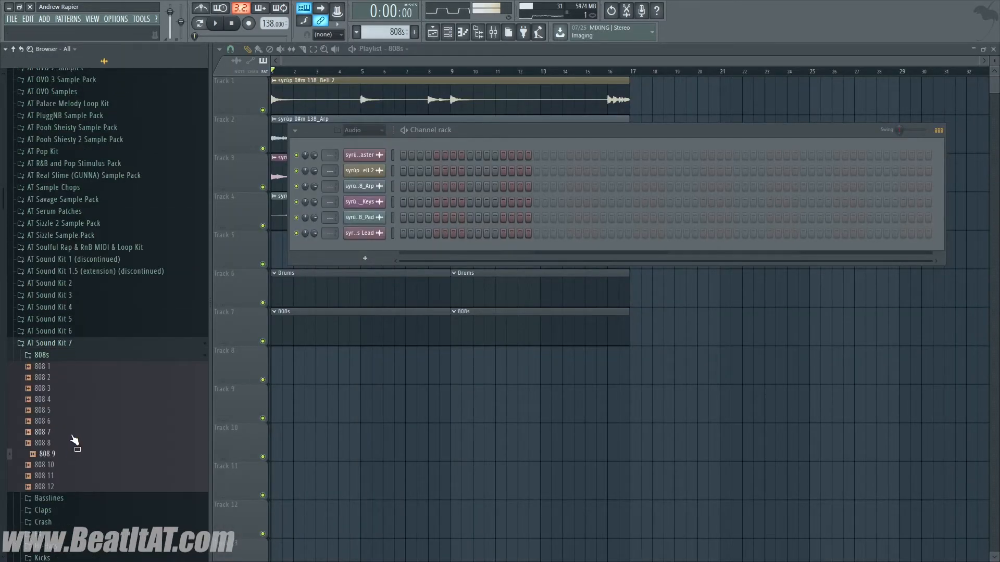
Add 808 7 from AT Sound Kit 7 as a channel and enable its volume envelope.
drag(404, 248, 405, 252)
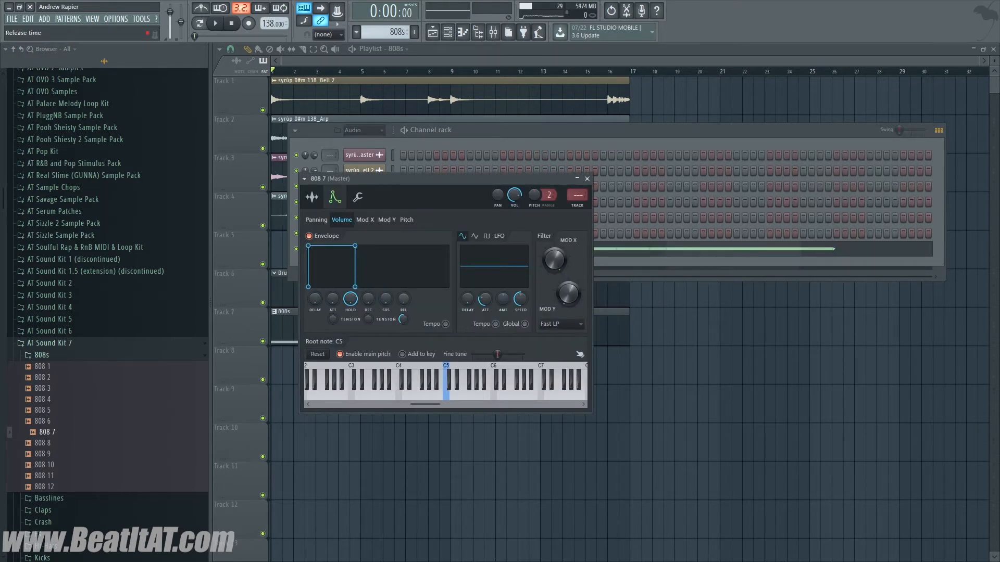
click(311, 198)
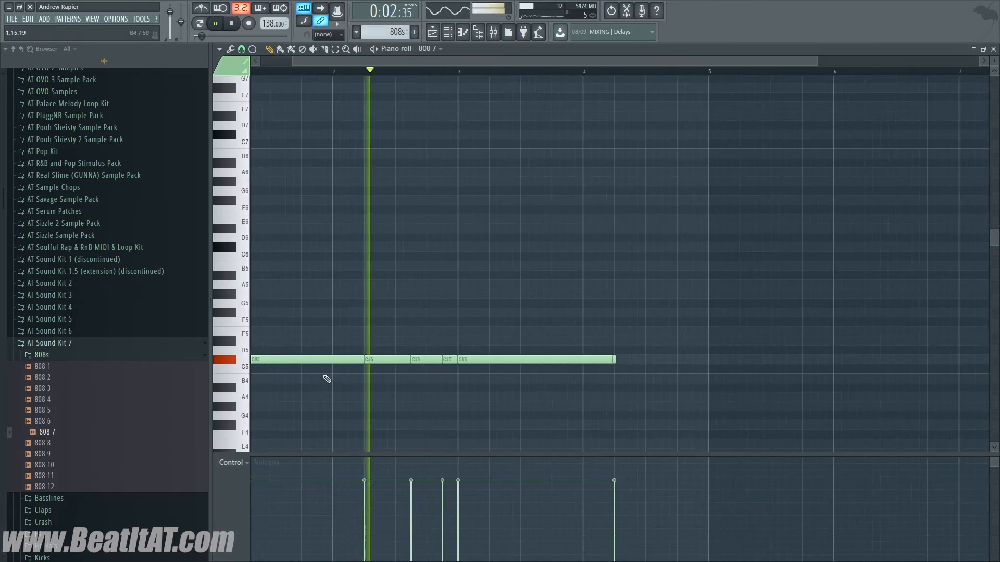
Extend the C#5 808 line to bar 8 and finish bar 4 with an E5 note followed by a shorter D#5.
click(622, 359)
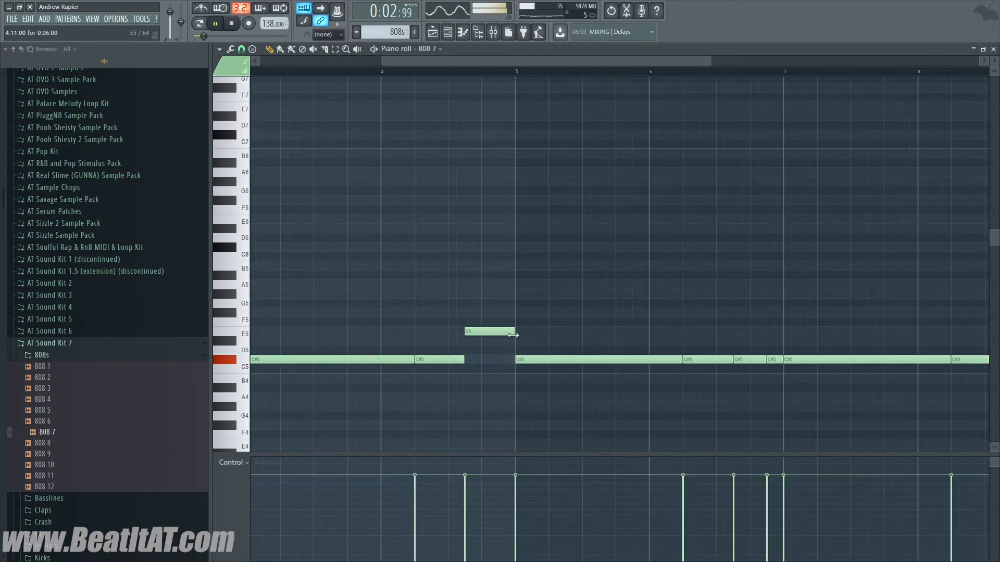
mouse_move(512, 334)
mouse_down()
mouse_move(497, 336)
mouse_move(515, 341)
mouse_up()
click(505, 341)
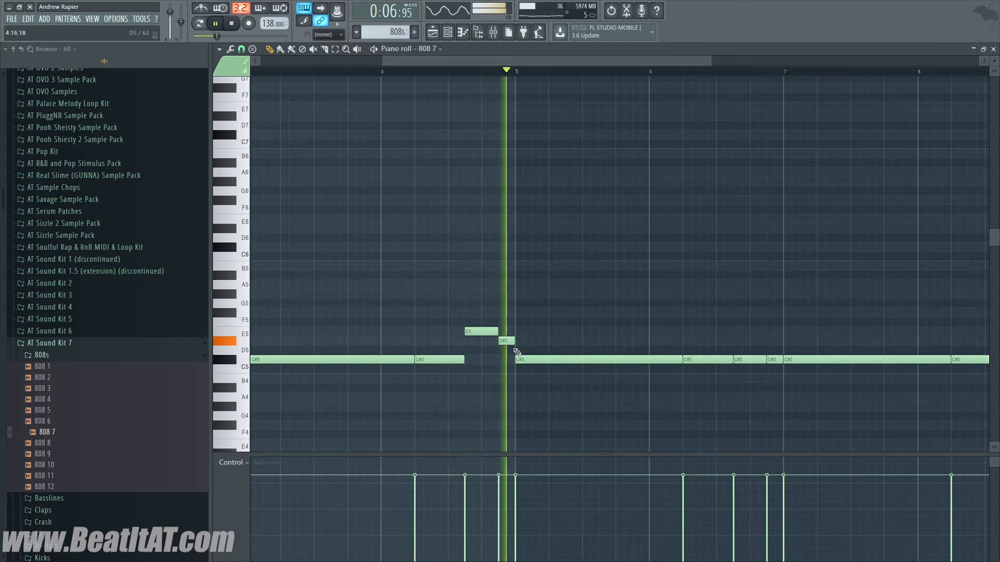
End bar 8 of the 808 line with a D#5 note and three short E5 notes, and close the 808 7 editors.
scroll(530, 355, down, 3)
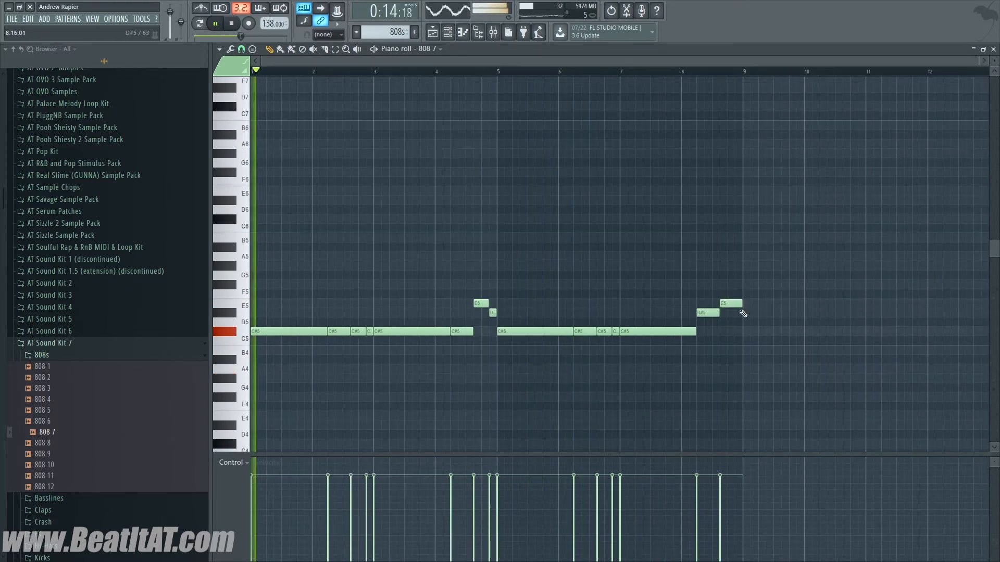
scroll(744, 311, up, 3)
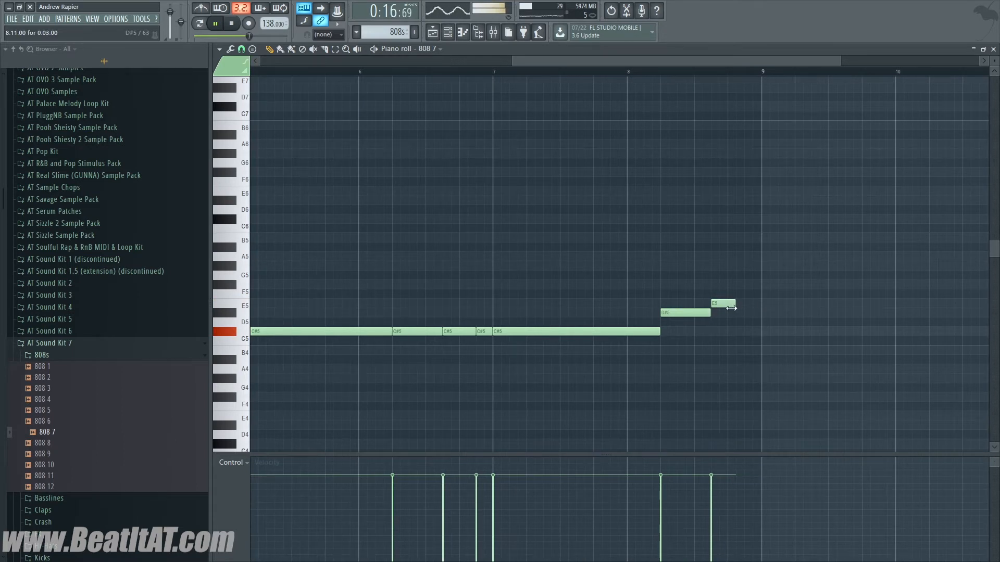
scroll(744, 307, down, 3)
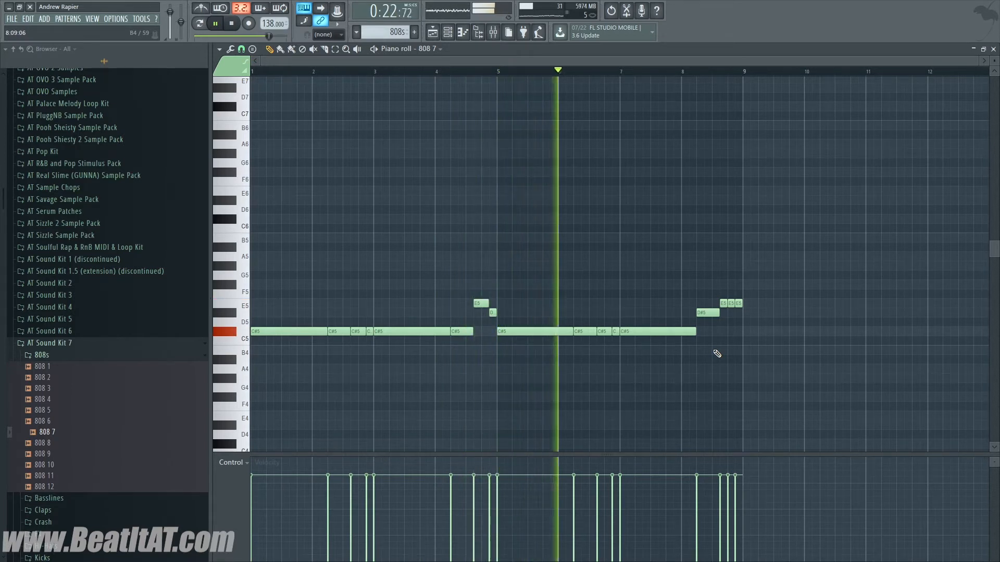
click(993, 49)
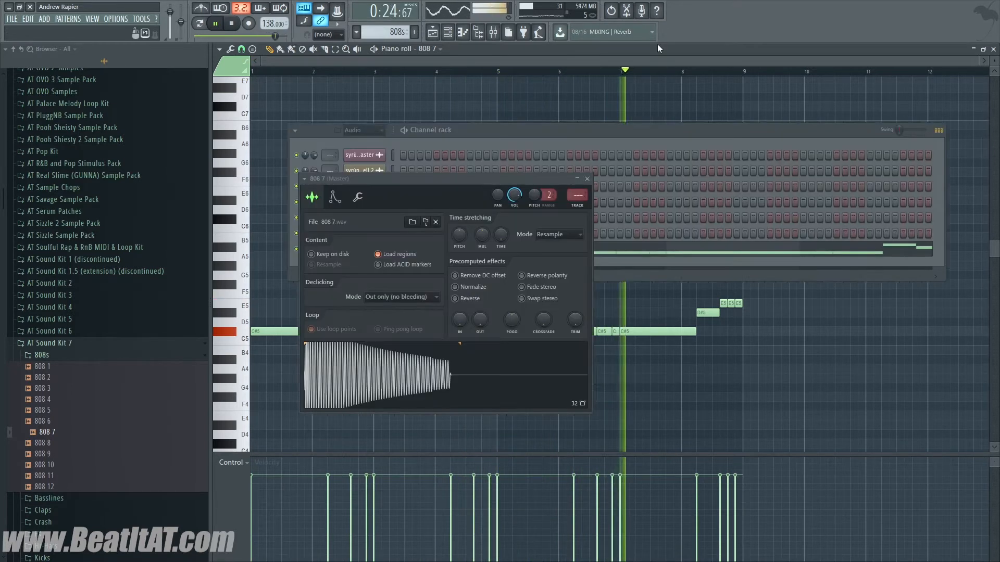
click(586, 179)
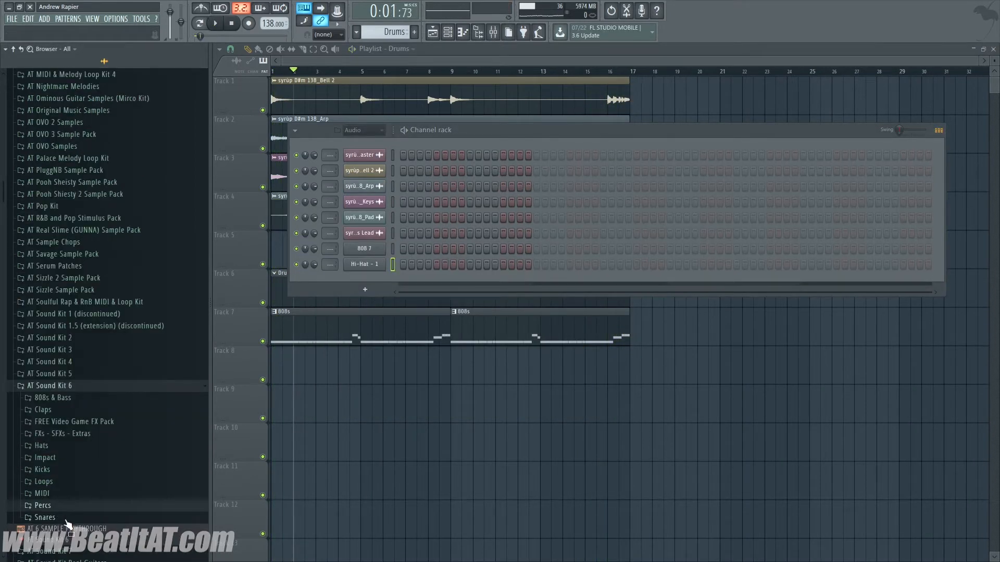
Audition the snares in AT Sound Kit 6 and add Snare - 5 as a new channel below Hi-Hat - 1.
click(49, 529)
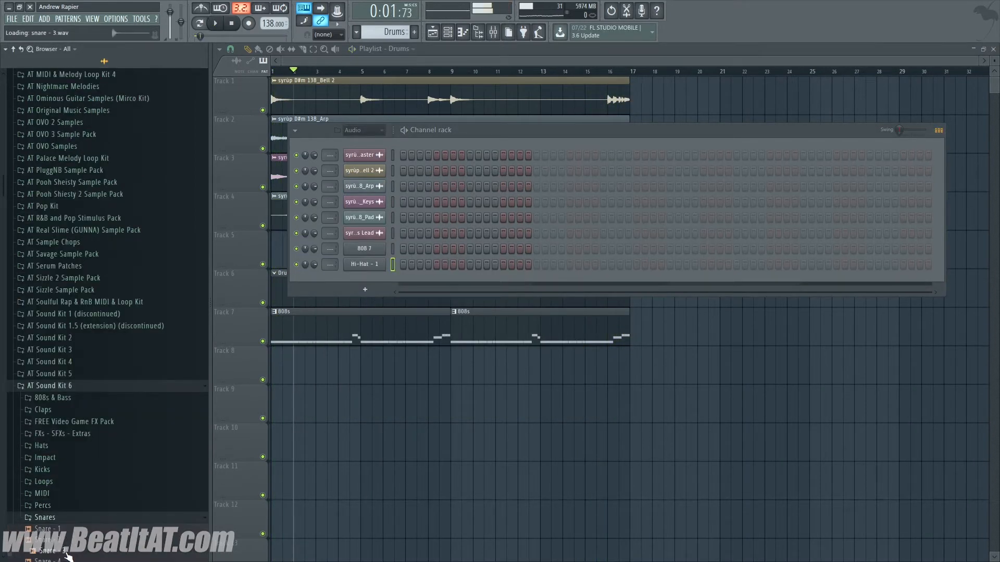
scroll(67, 520, down, 4)
click(52, 441)
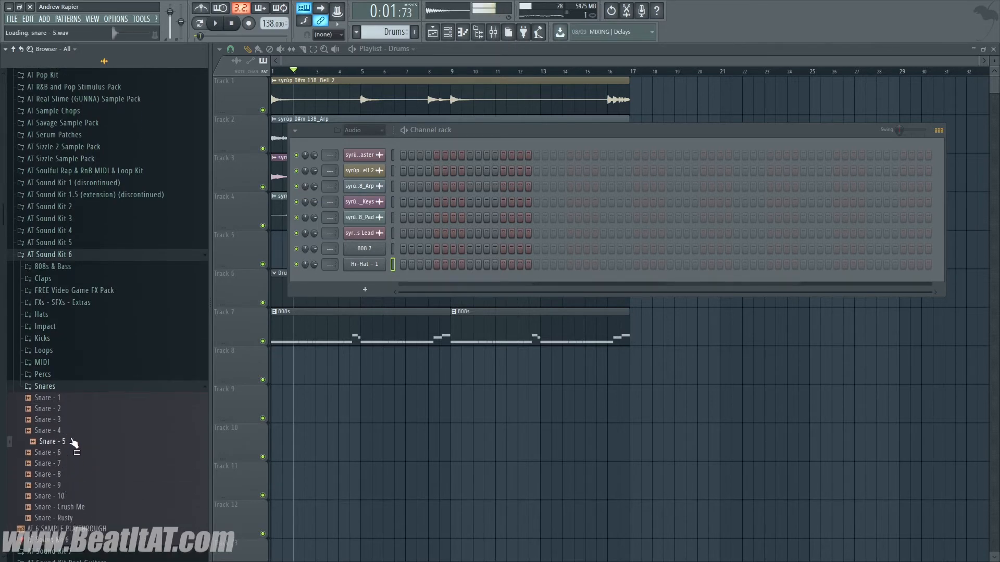
drag(348, 298, 364, 281)
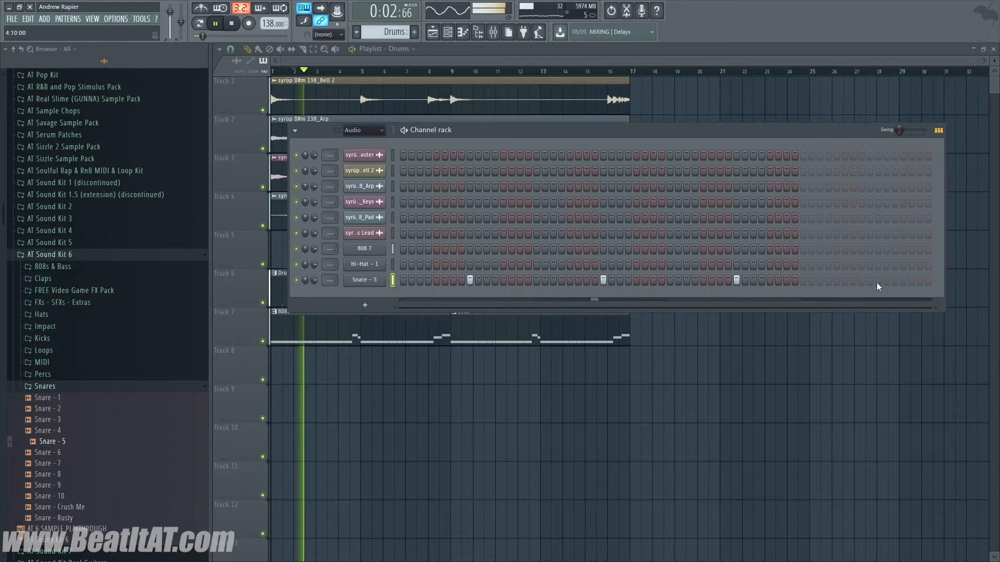
Place Snare - 5 hits on beat 3 of bars 1 to 4 and duplicate them into bars 5 to 8.
click(870, 280)
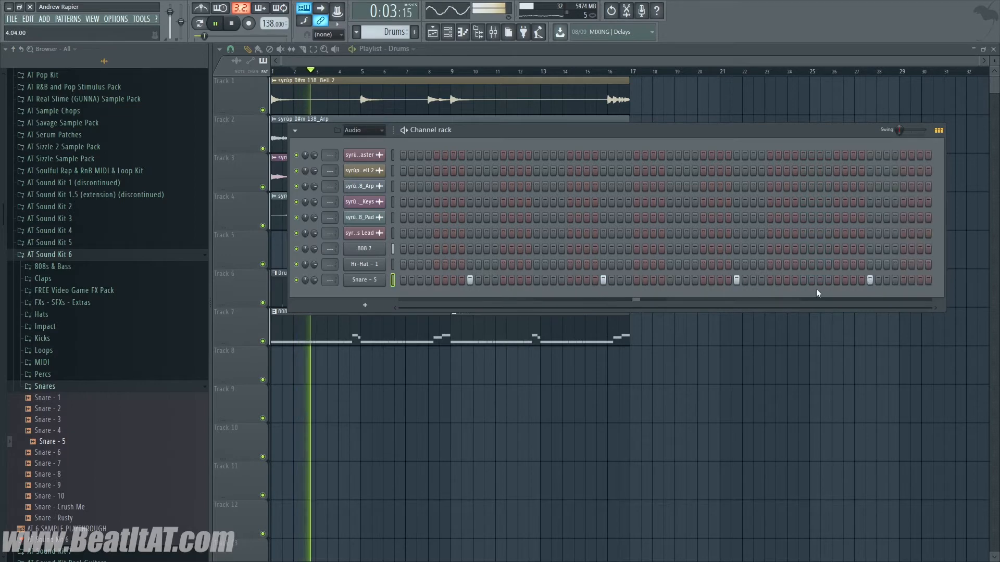
right_click(363, 281)
click(400, 277)
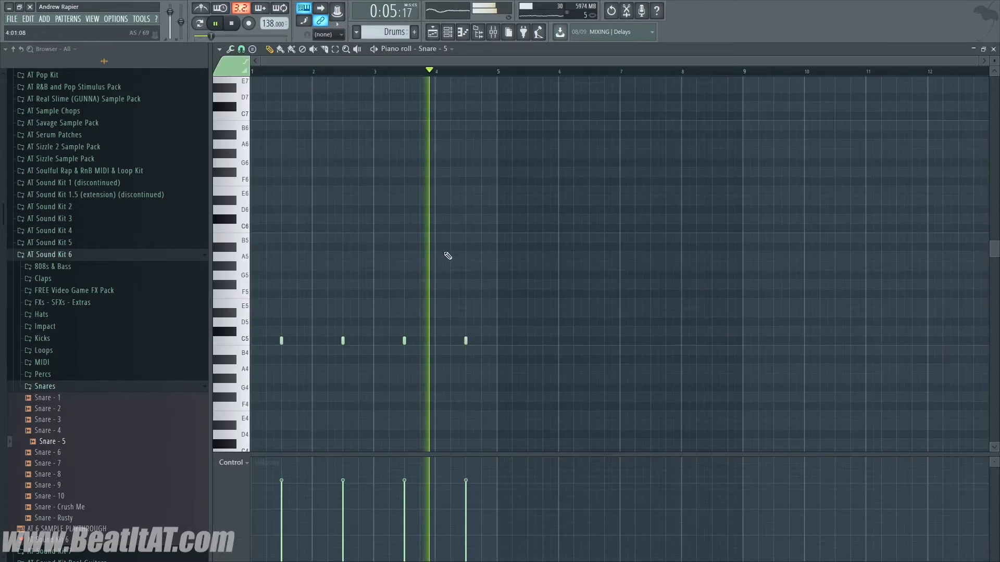
drag(499, 72, 2, 125)
key(ctrl+b)
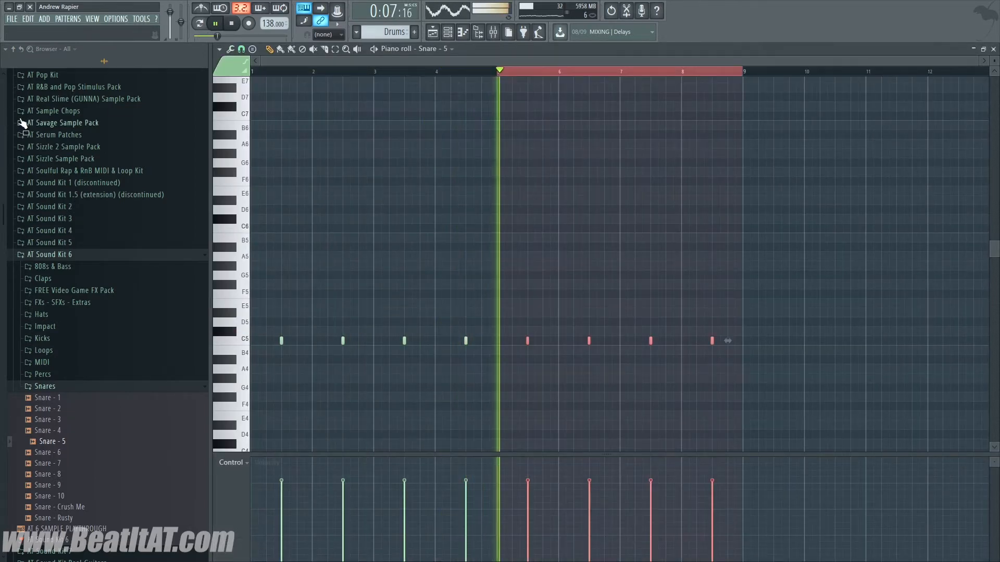
key(Escape)
Fill Hi-Hat - 1 on every 2 steps and extend the hats across eight bars in its piano roll.
right_click(379, 264)
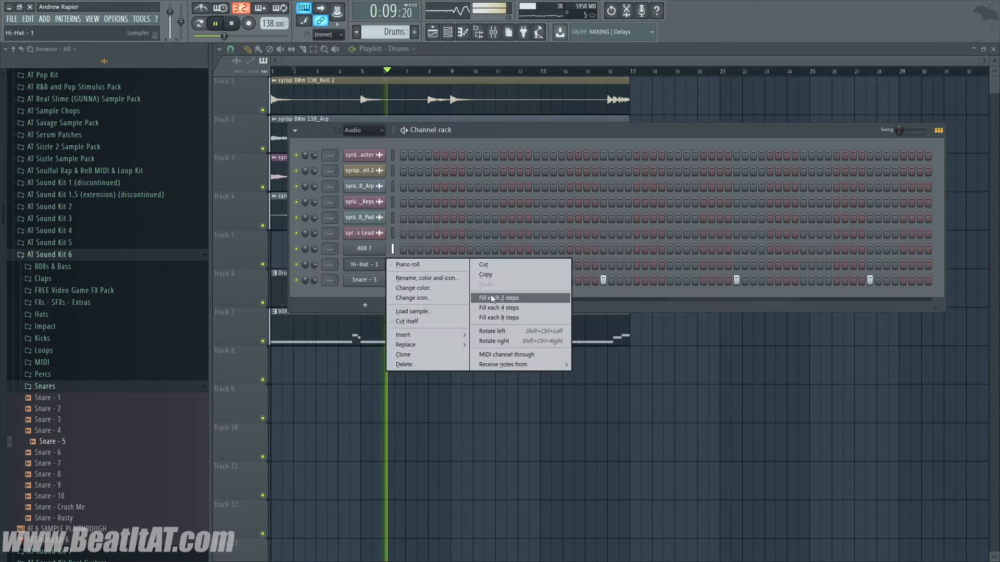
click(490, 298)
right_click(385, 265)
click(412, 265)
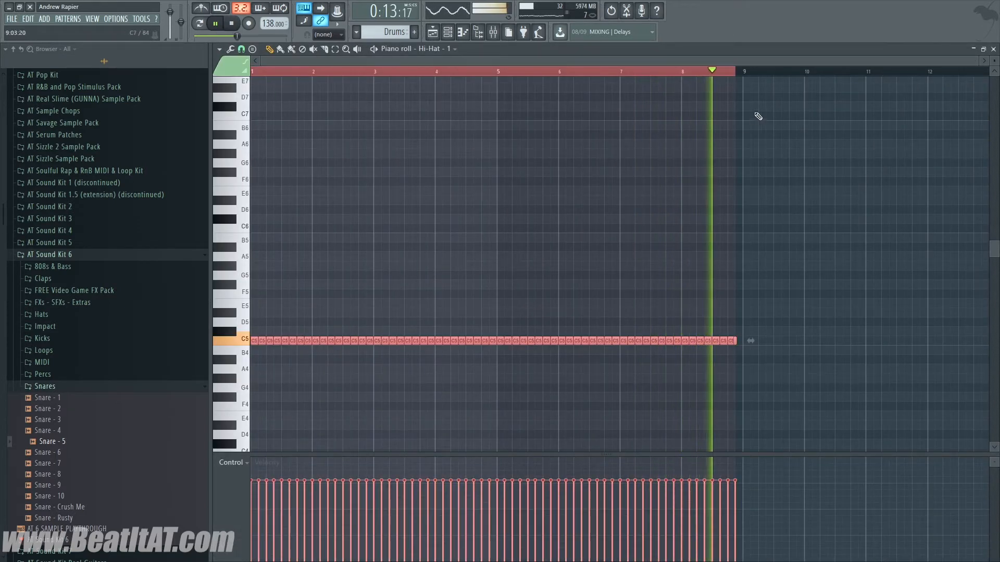
Chop two C5 hats in bar 1 into rolls, the second rising in velocity, and add two half-length D#4 notes.
scroll(420, 175, up, 4)
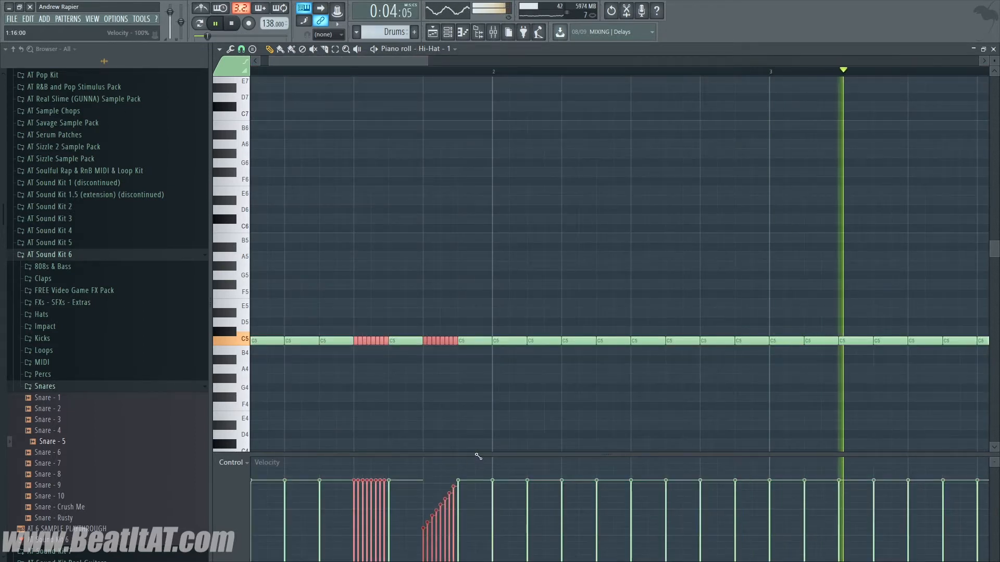
key(space)
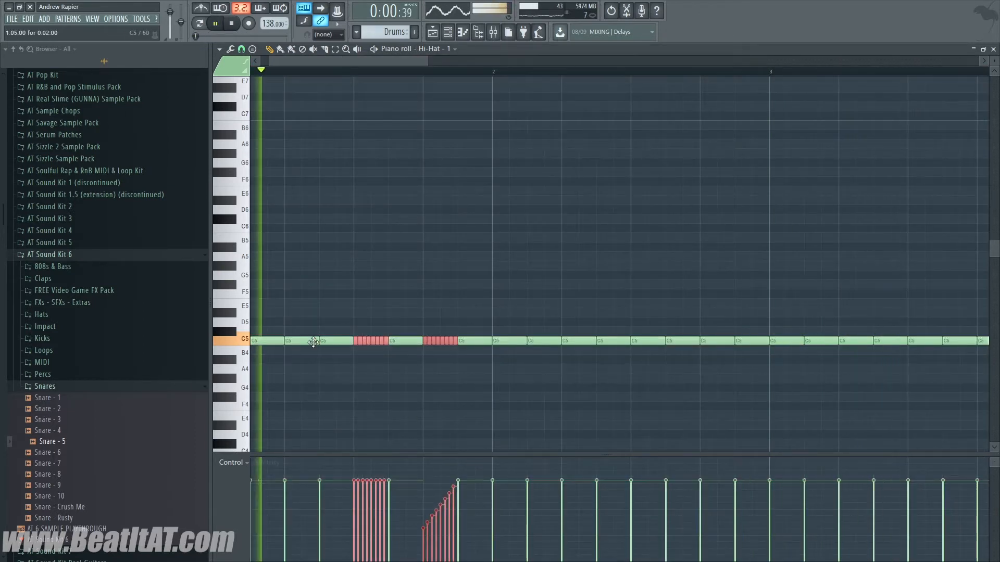
ctrl+click(301, 418)
key(space)
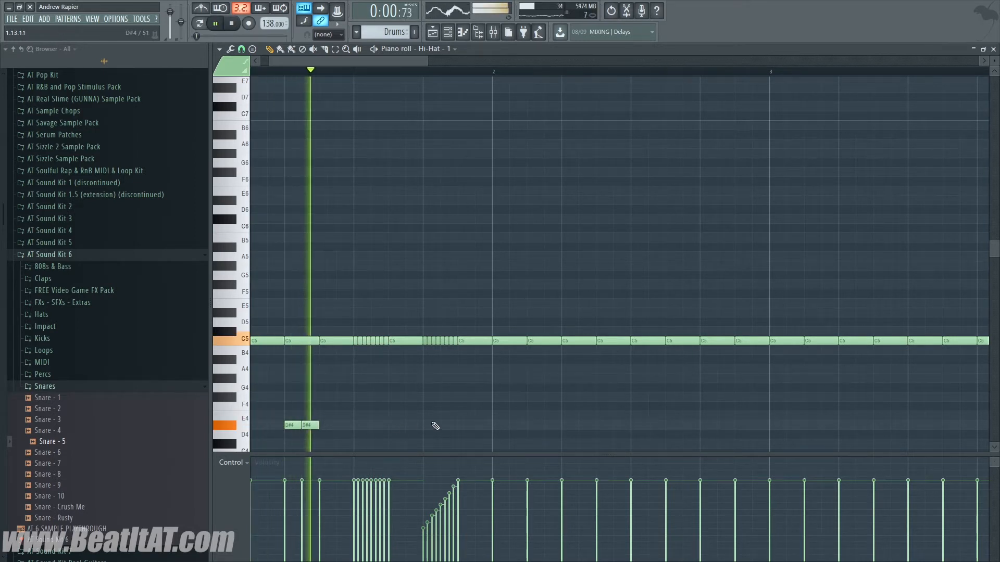
Chop a short D#4 hat near the end of bar 1 into four sloped-pan hits and copy the roll twice into bar 2.
click(460, 425)
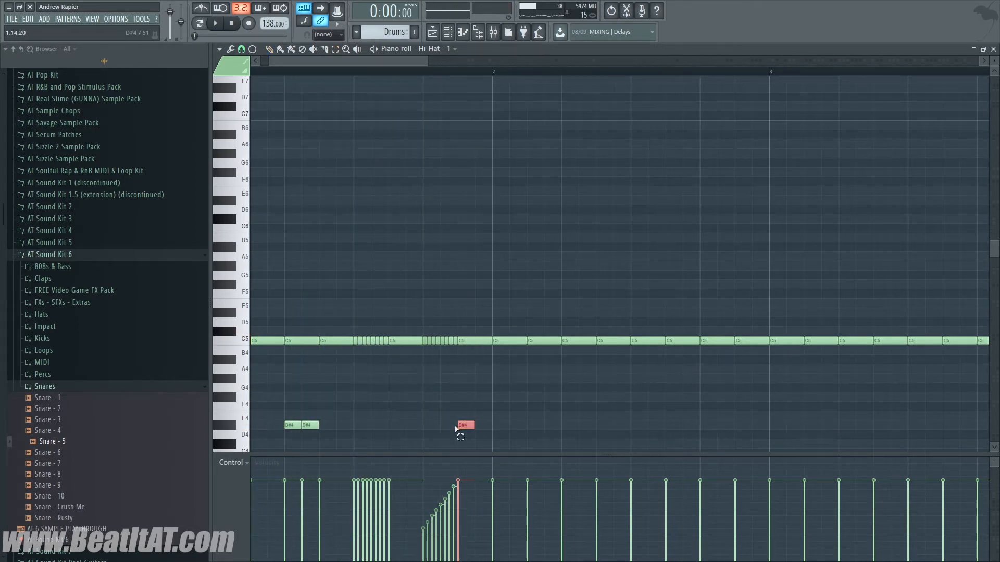
key(ctrl+u)
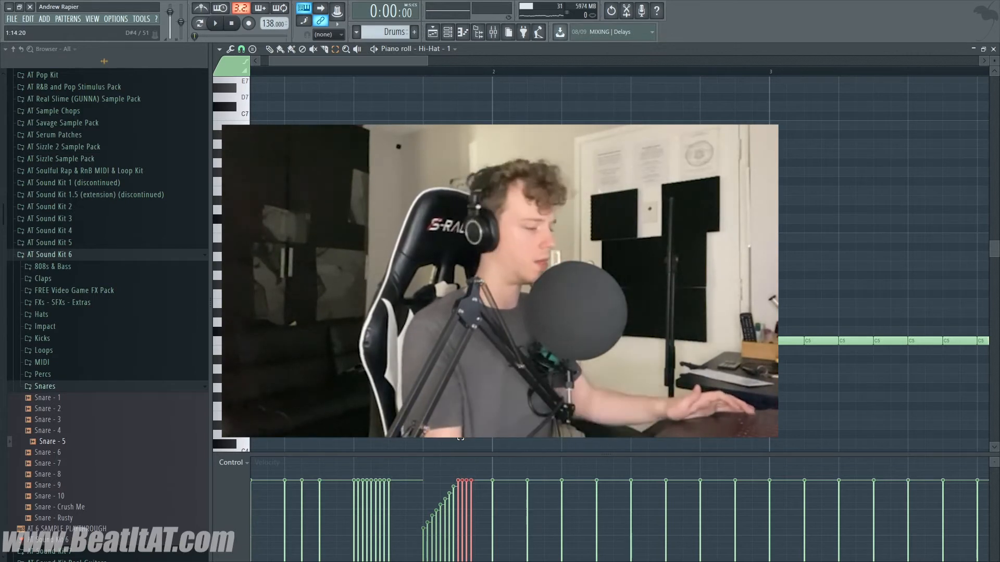
drag(474, 484, 447, 553)
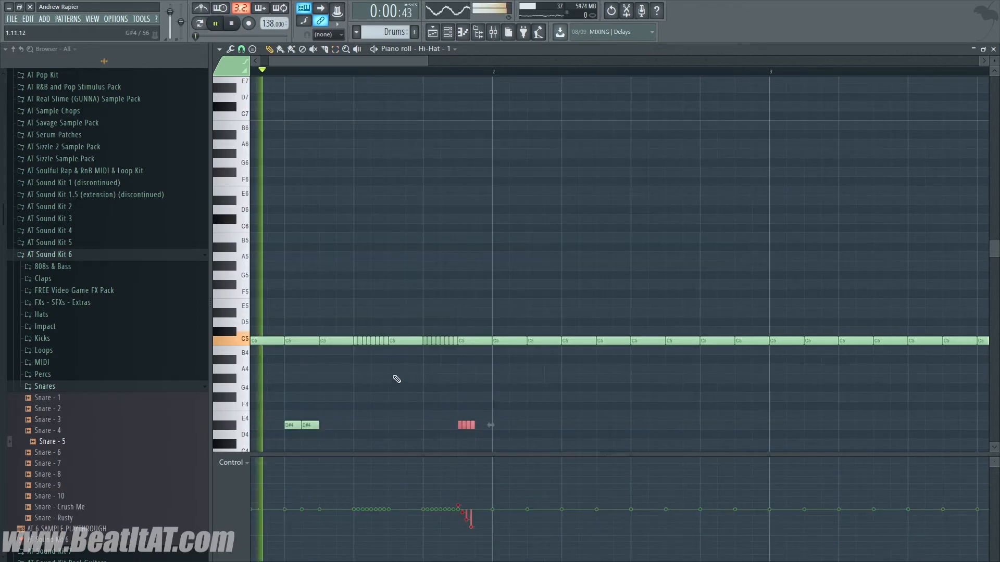
mouse_move(464, 424)
mouse_down()
mouse_move(375, 425)
mouse_move(504, 424)
mouse_move(495, 424)
mouse_up()
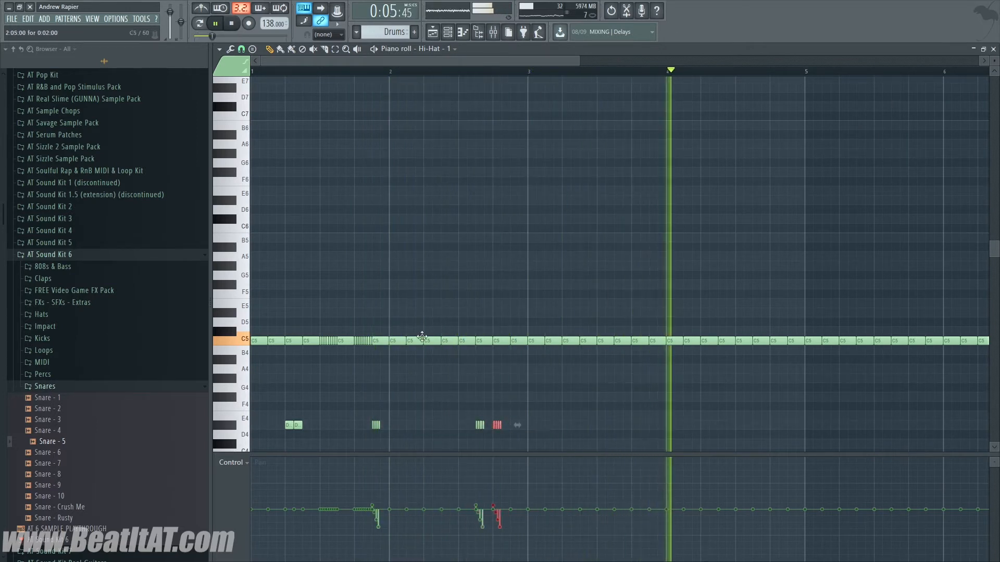
Split the C5 hat at step 7 of bar 2 into two half-length hits.
key(space)
key(space)
drag(457, 341, 451, 341)
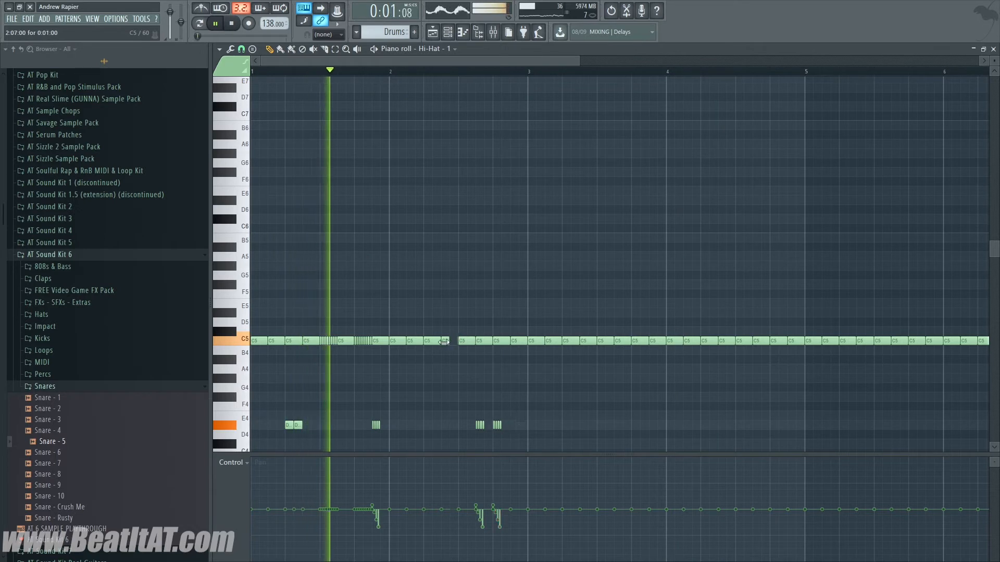
click(452, 341)
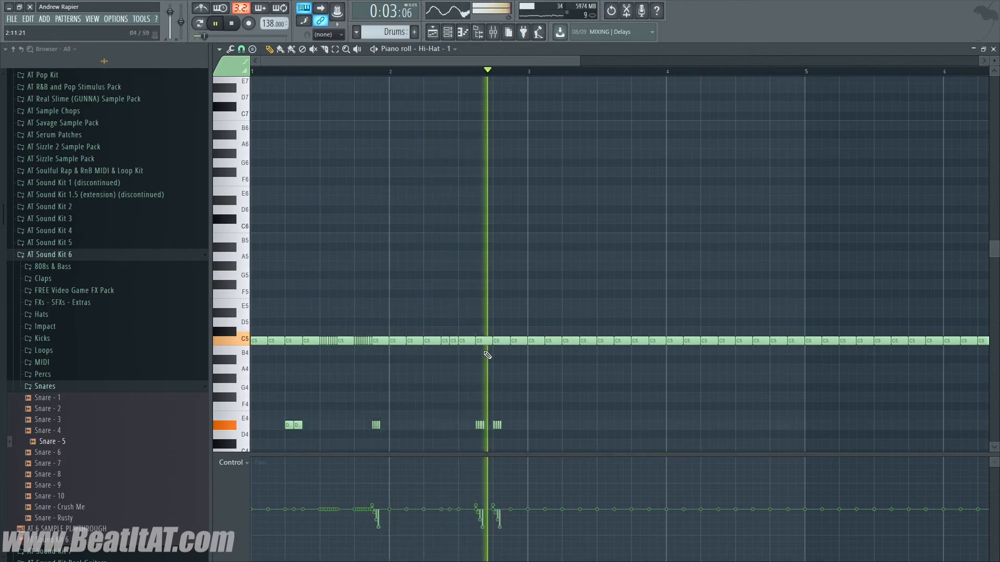
Chop the C5 hat on beat 4 of bar 2 into a fast roll of eight notes.
key(space)
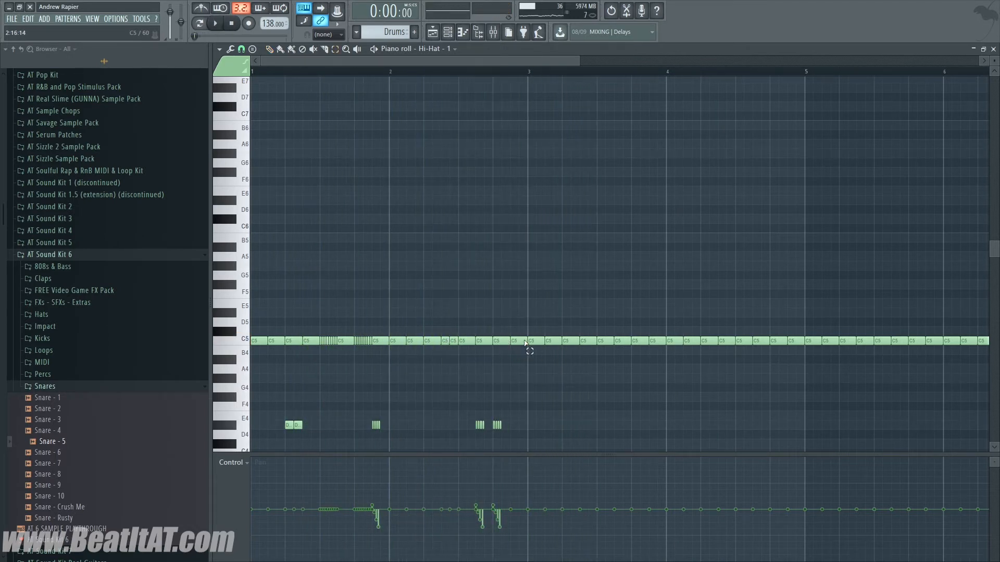
key(alt+u)
key(Return)
ctrl+scroll(498, 343, up, 4)
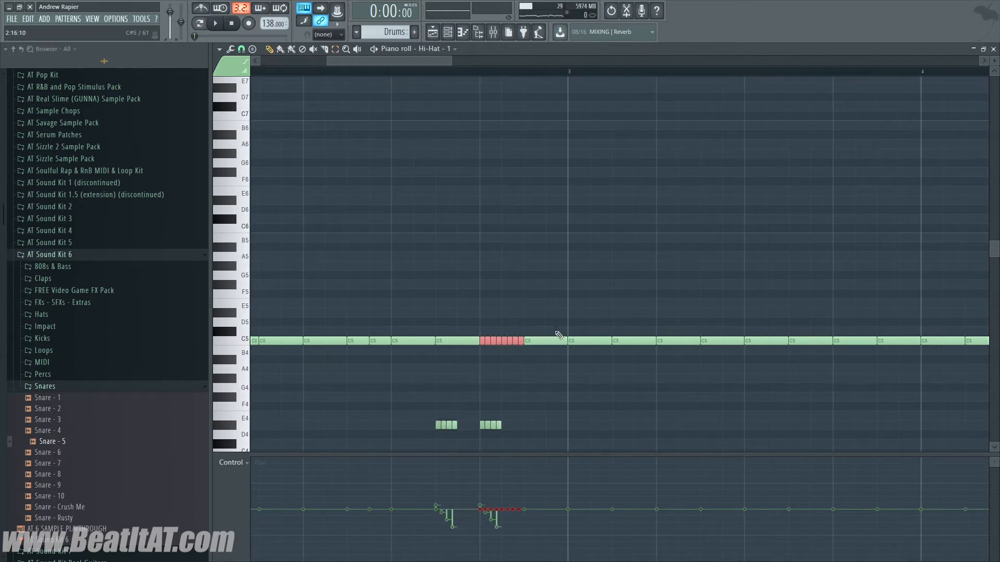
Replace the last C5 hat of bar 2 with two shortened, separated hits and try the chopper on them.
click(243, 51)
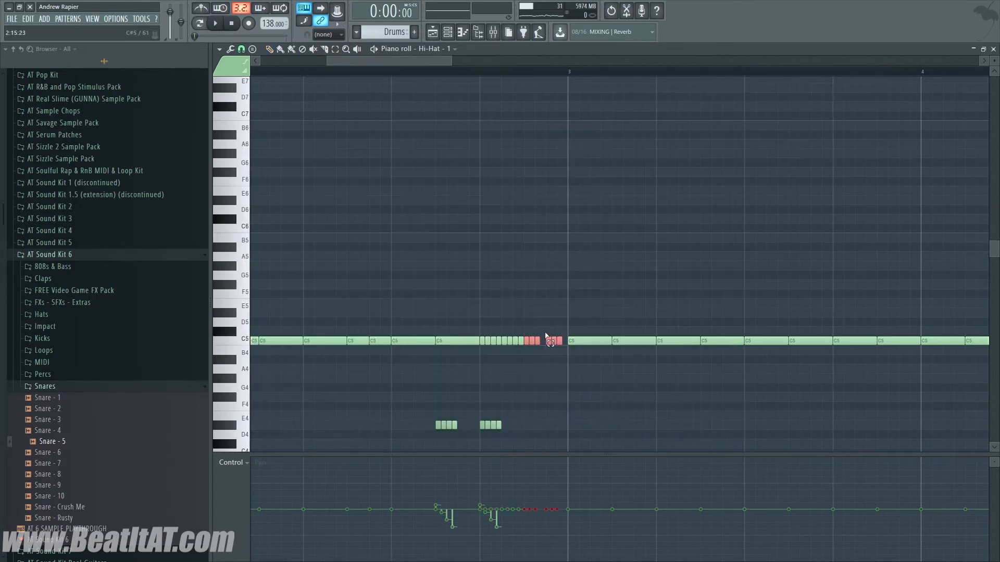
key(alt+u)
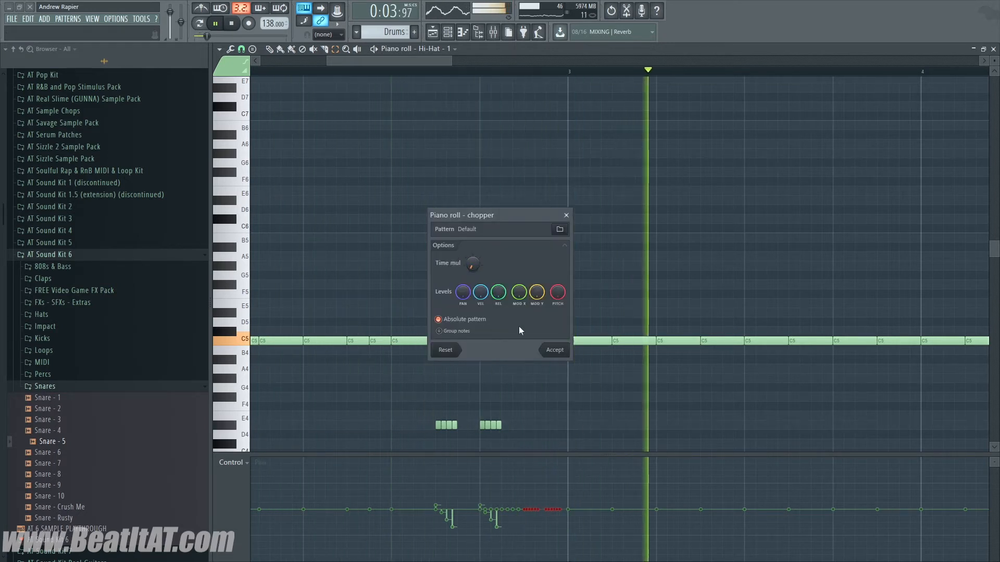
click(566, 215)
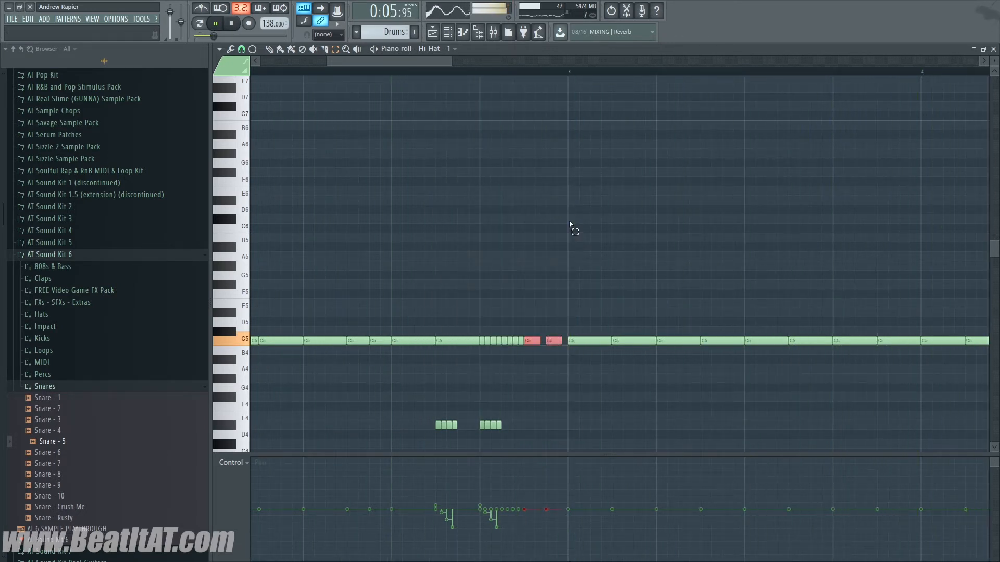
Chop C5 hats in the second half of bar 3 into two separated rolls and add short E4 notes on steps 5, 6 and 7.
scroll(501, 323, down, 5)
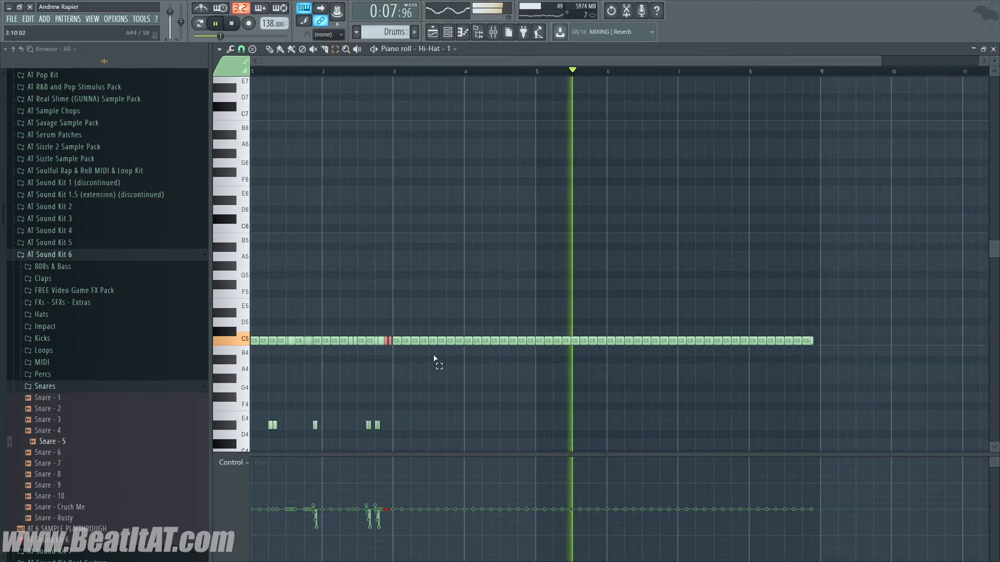
scroll(457, 352, up, 5)
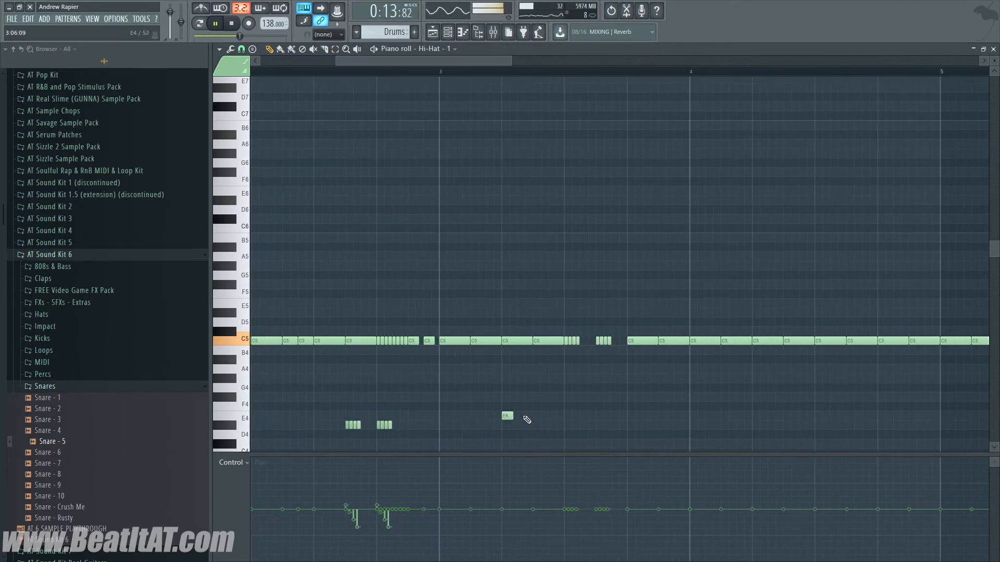
scroll(525, 420, down, 2)
click(523, 416)
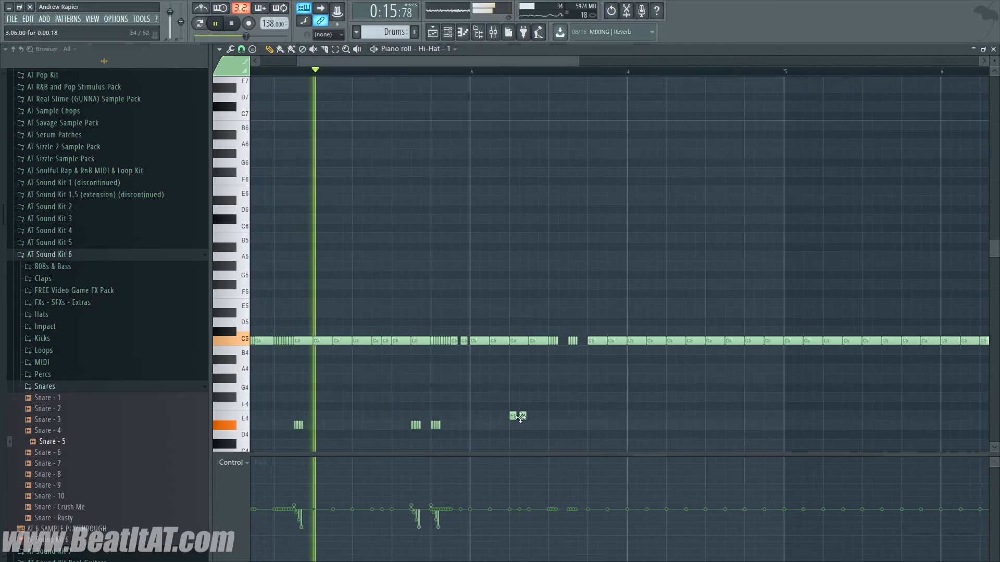
click(532, 416)
Add a short F#4 hat at step 11 of bar 3 and chop a higher short hat at step 15 into a roll.
click(571, 396)
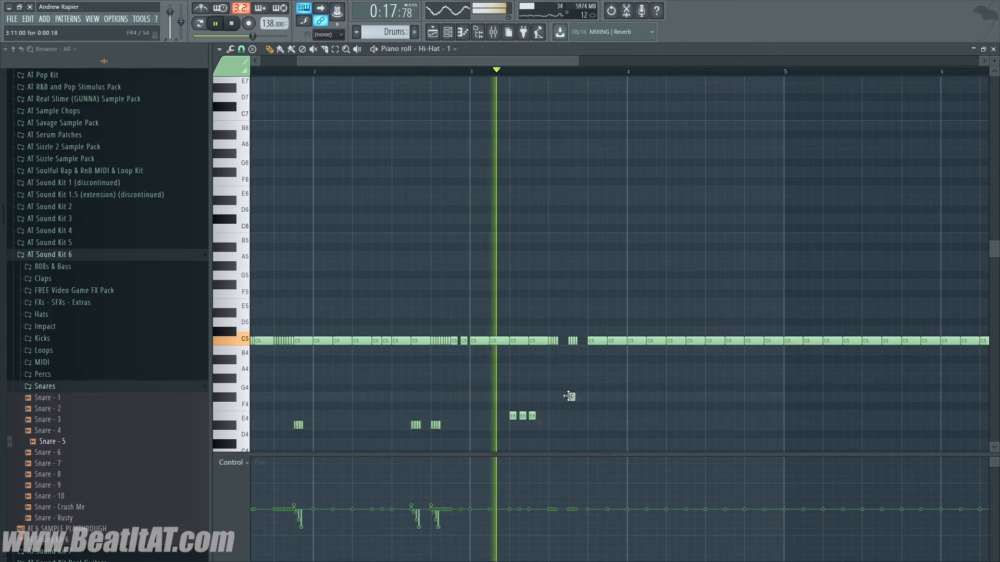
key(space)
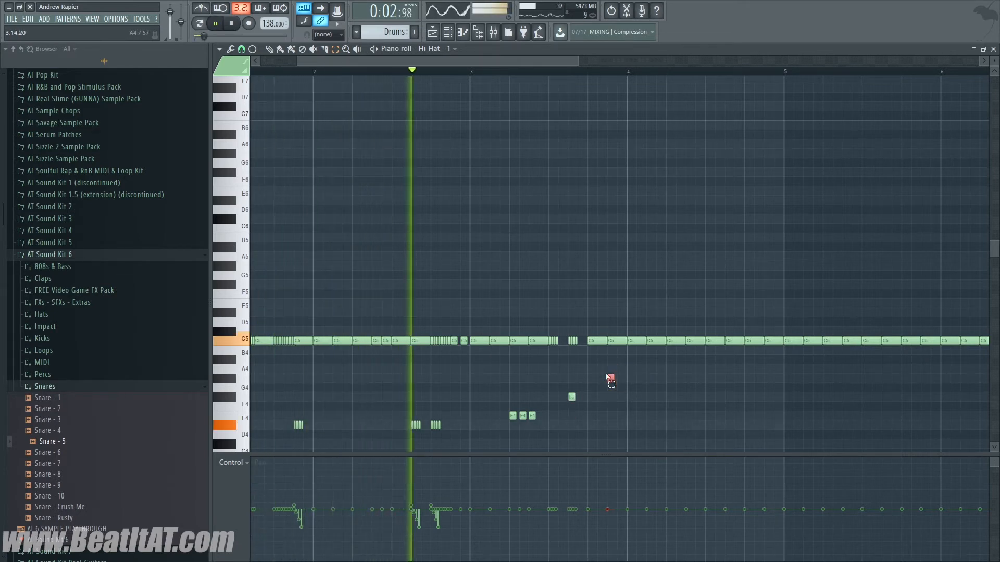
key(ctrl+u)
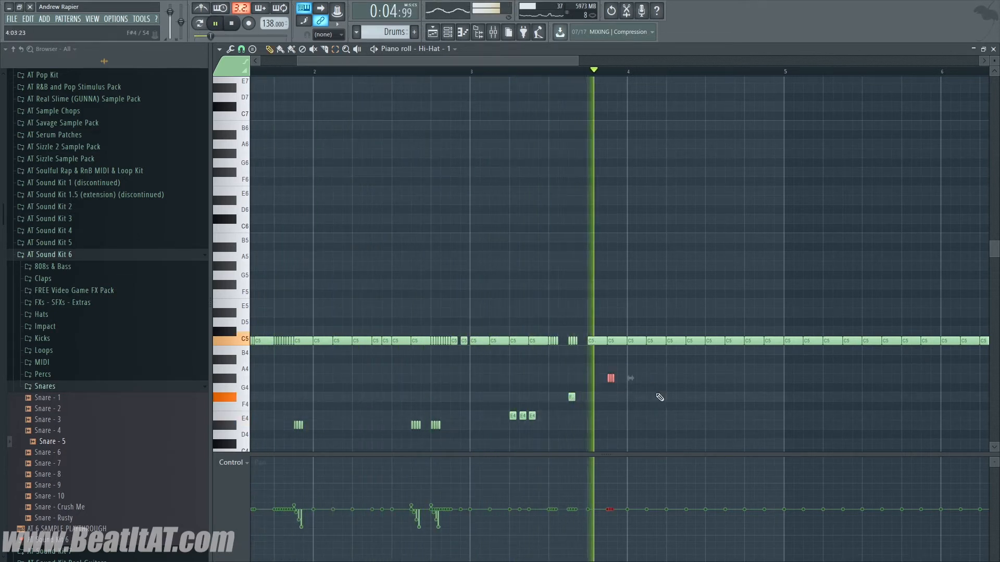
Give the G#4 roll at step 15 of bar 3 falling velocities and copy it to step 13.
click(253, 468)
click(260, 517)
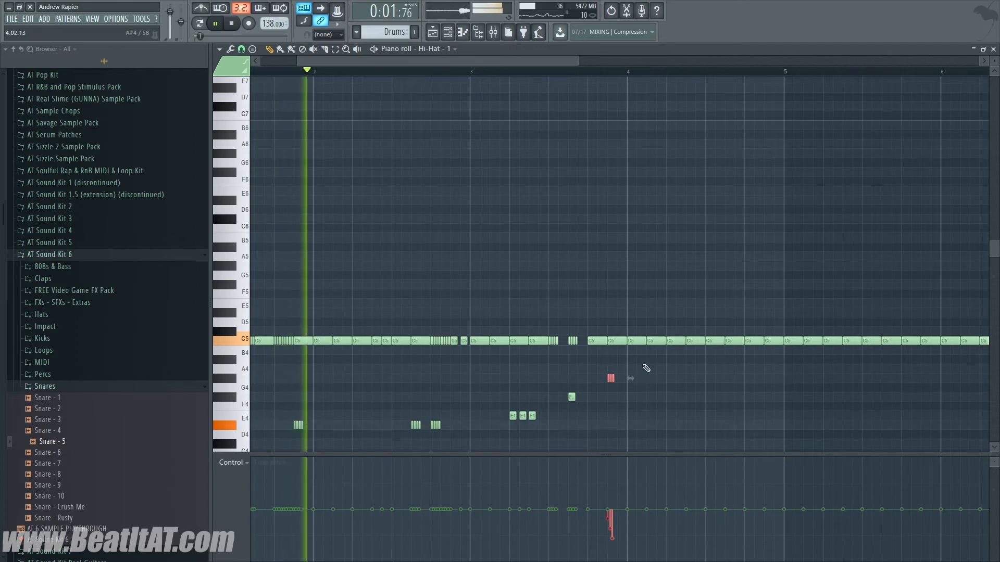
scroll(643, 367, down, 3)
scroll(423, 366, up, 3)
ctrl+click(579, 387)
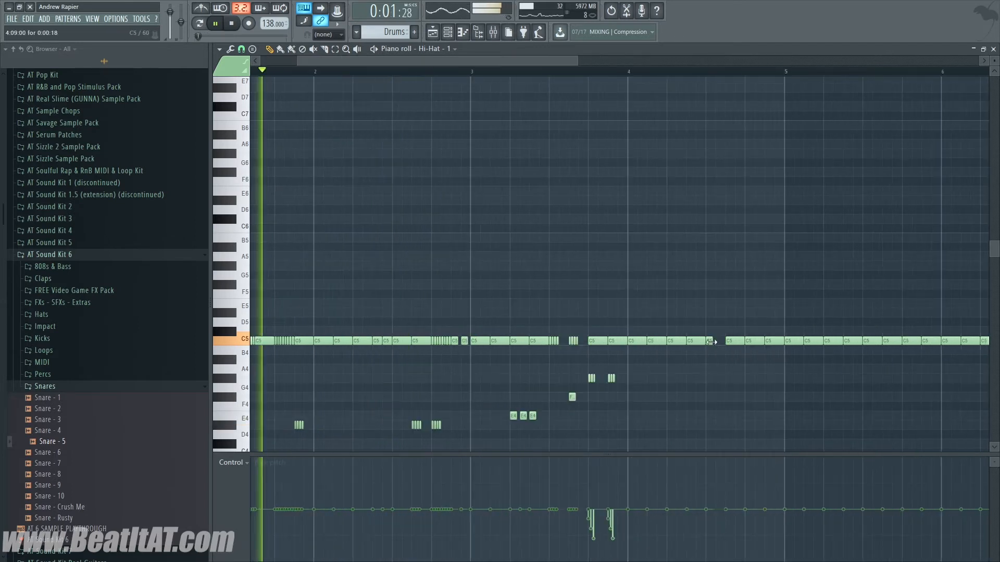
Chop the C5 hat at step 9 of bar 4 into a fast roll and slope its velocities steadily downward.
ctrl+click(714, 342)
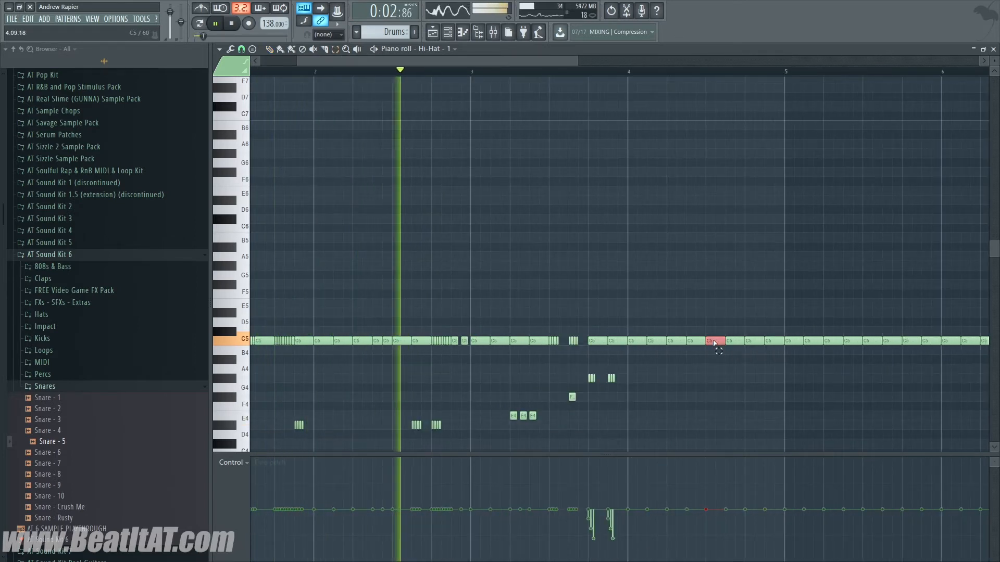
key(ctrl+u)
key(Return)
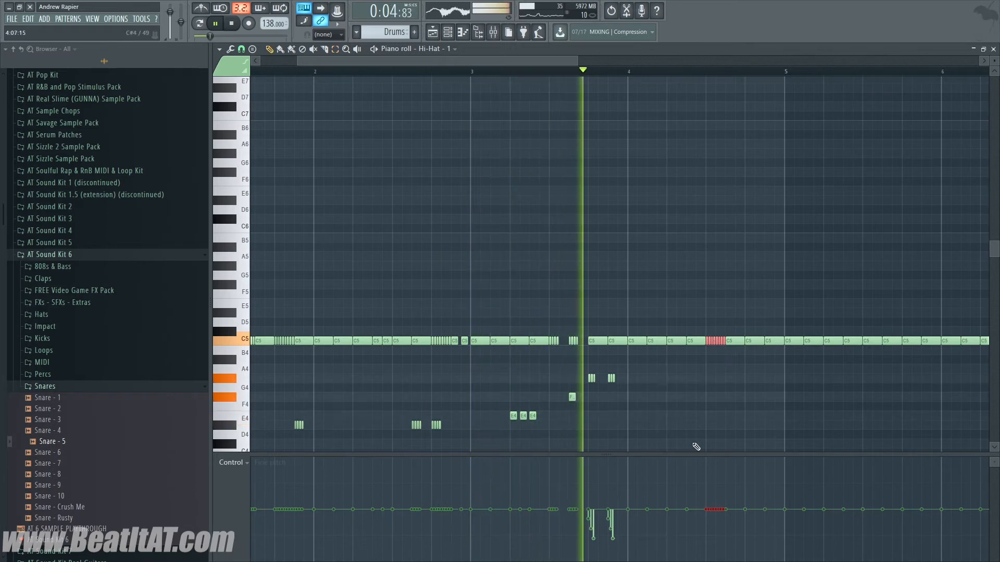
drag(703, 511, 730, 561)
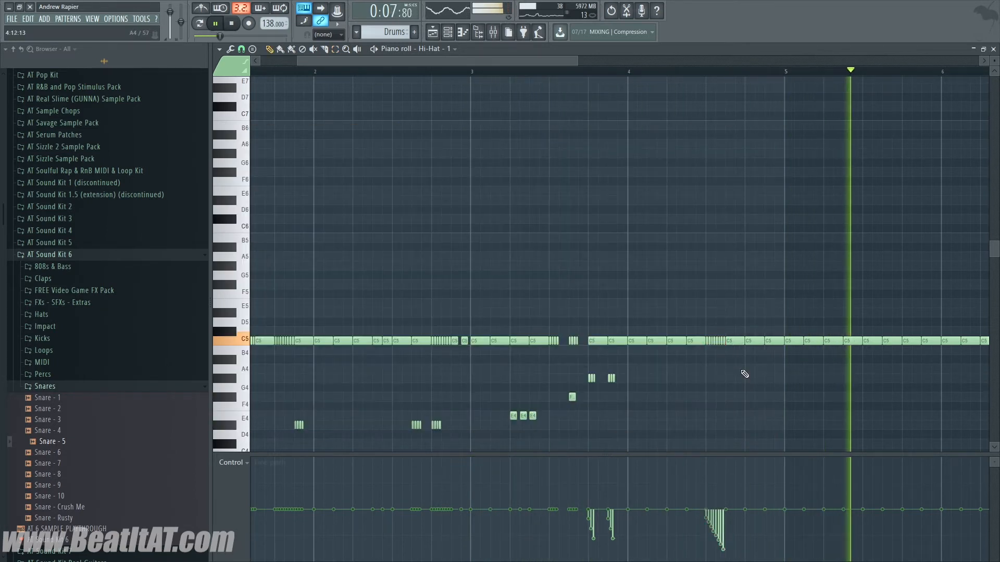
Stop playback, delete the hats after bar 4 and duplicate the finished four bars into bars 5 to 8.
key(space)
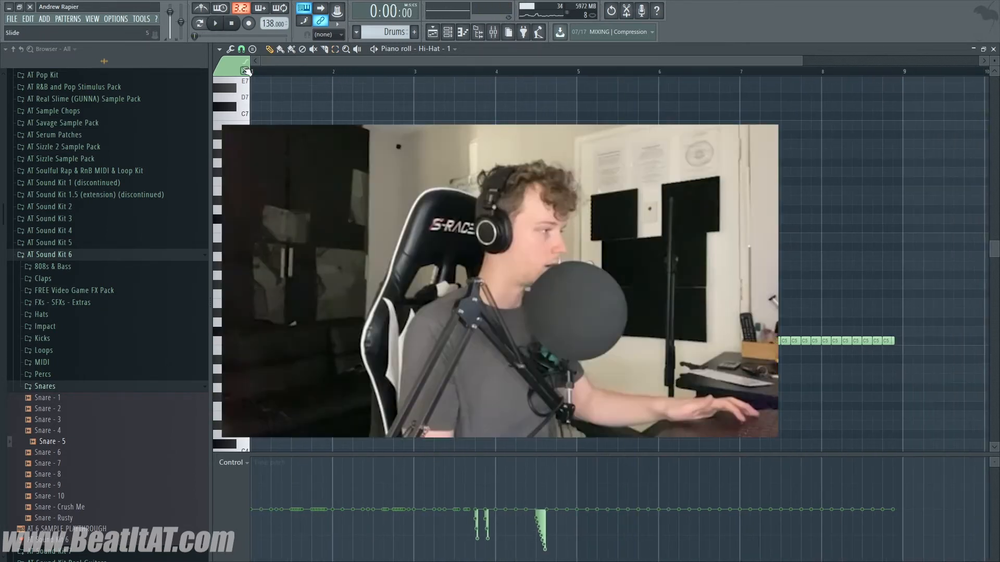
click(262, 99)
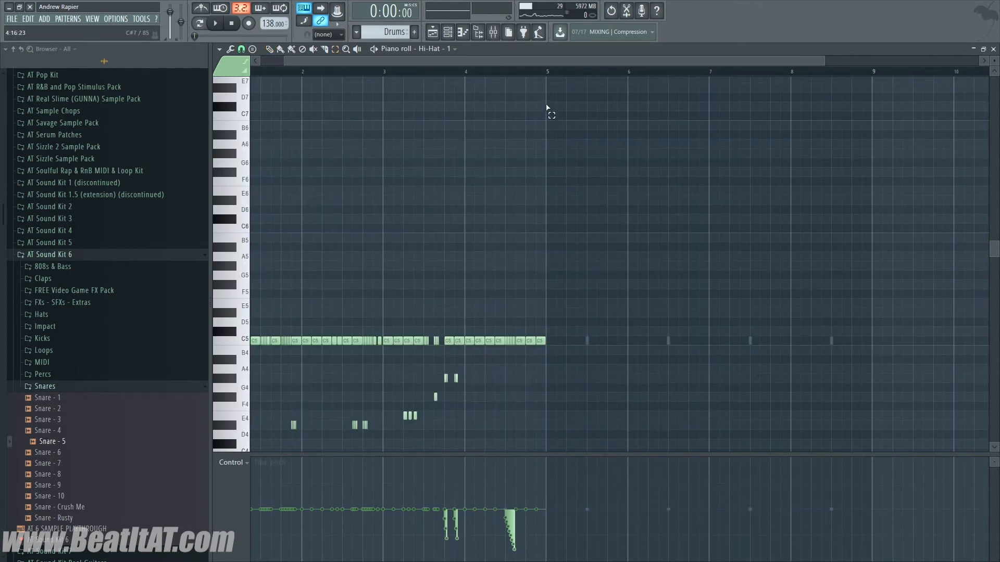
key(ctrl+a)
key(ctrl+b)
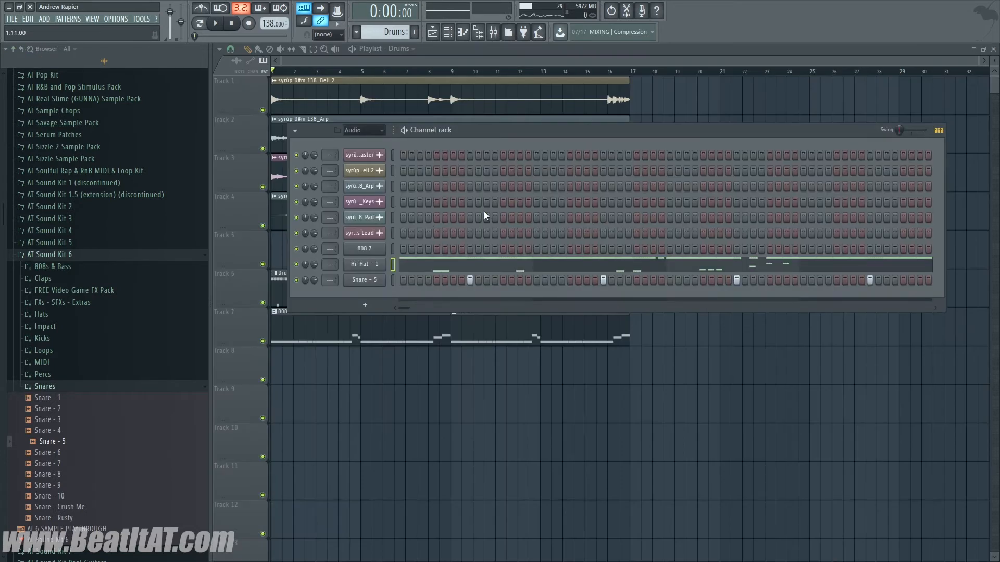
Route the stem, 808, hi-hat and snare channels to mixer tracks 1 to 9 and lower the Hi-Hat - 1 level during playback.
key(space)
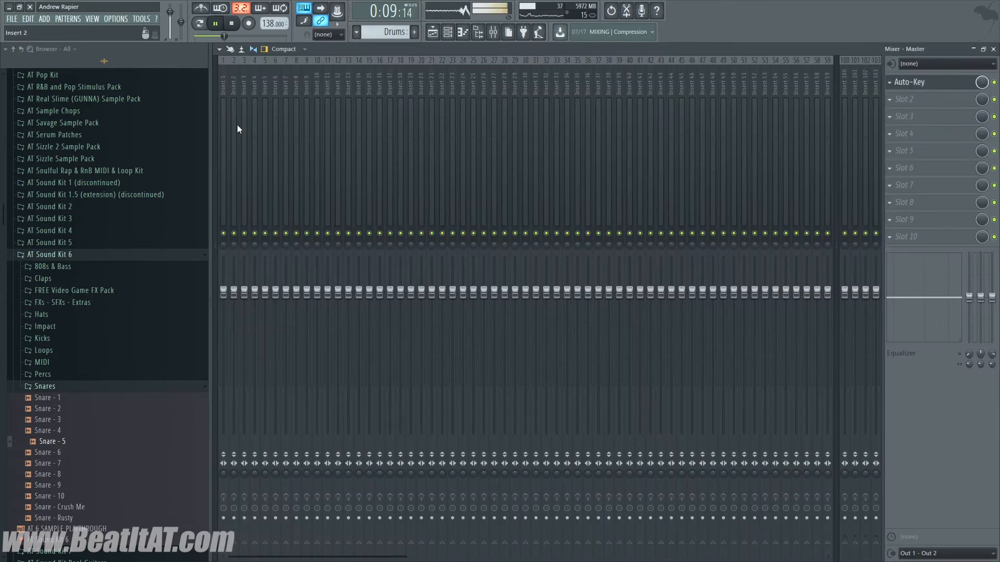
click(220, 127)
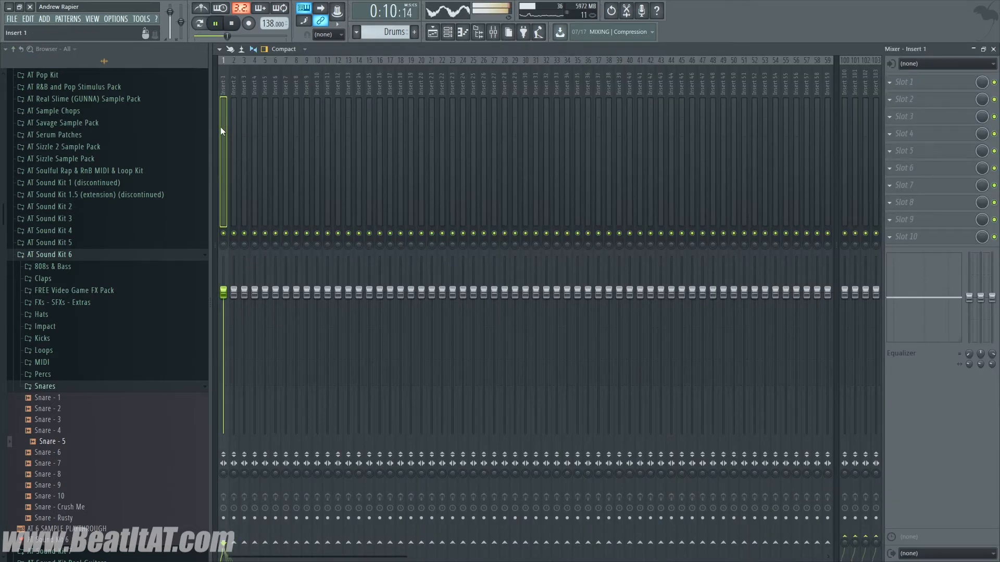
click(304, 159)
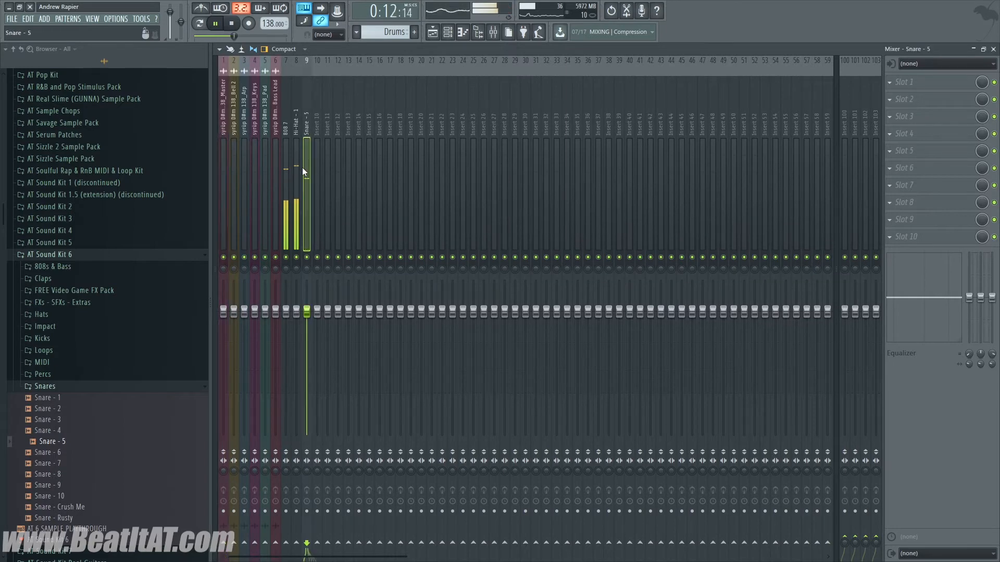
click(298, 242)
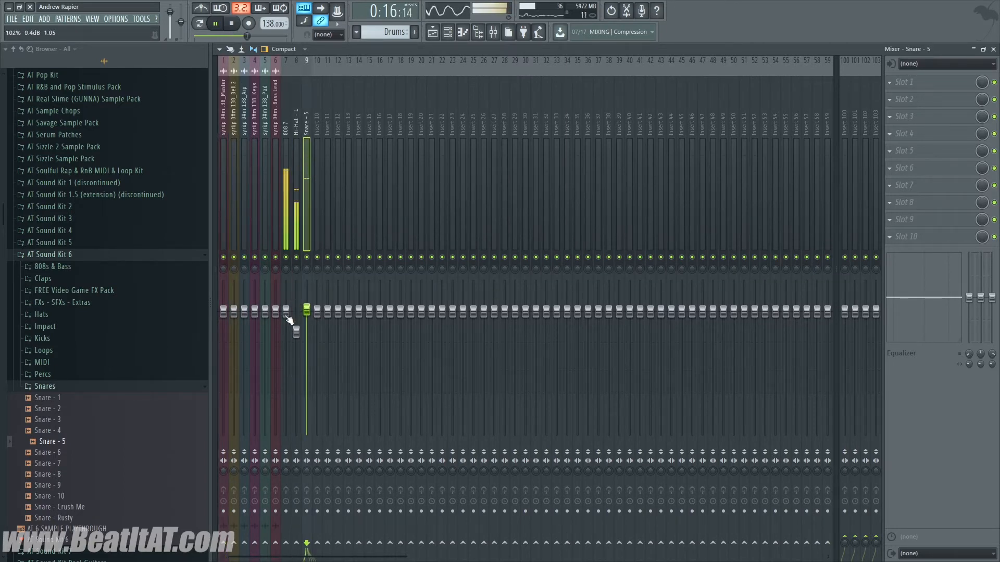
Replace the Snare - 5 sample with Clap - 6, layer Clap - 3 on the same steps and play the beat.
click(83, 419)
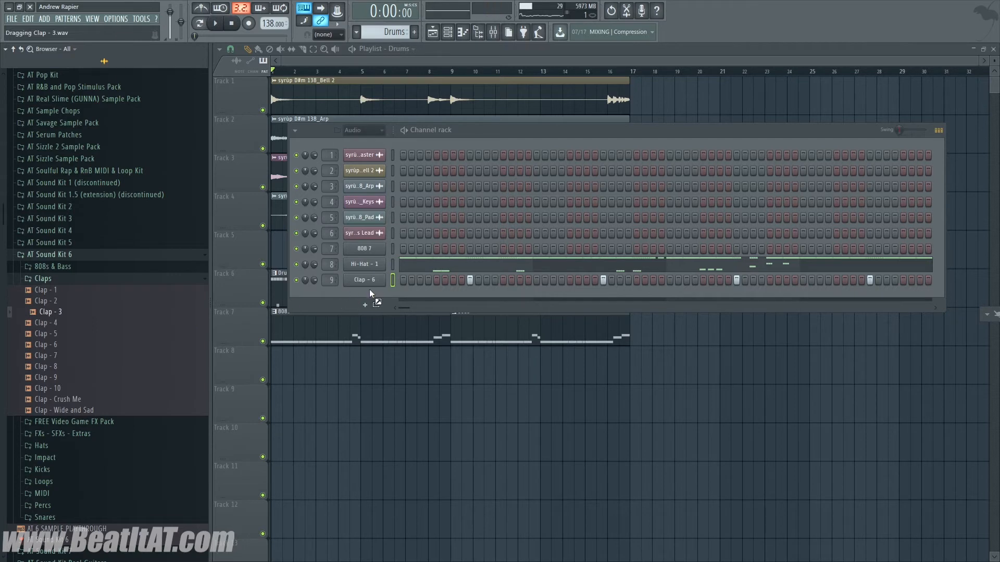
drag(370, 289, 371, 294)
key(space)
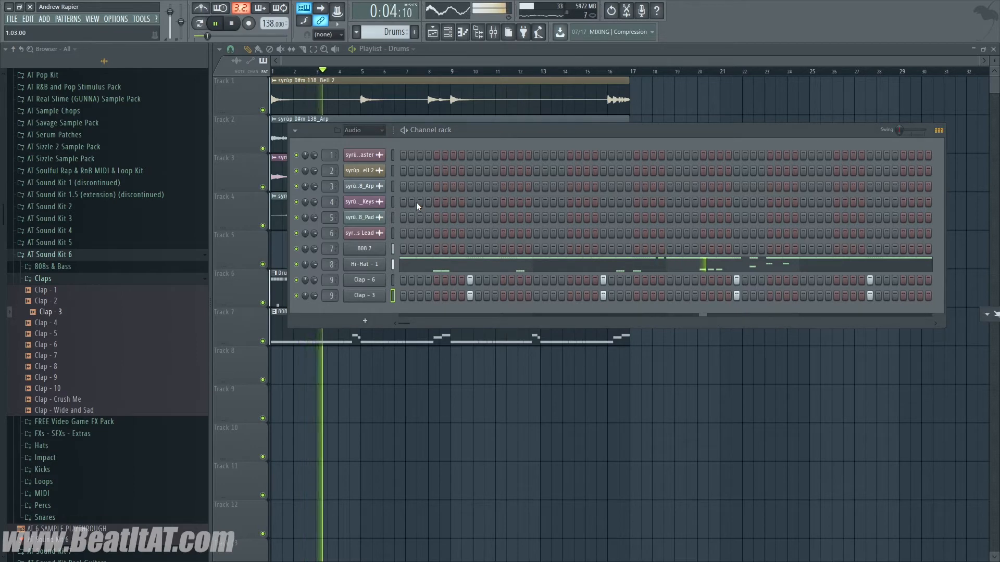
Rename mixer track 9 as Clap.
key(F9)
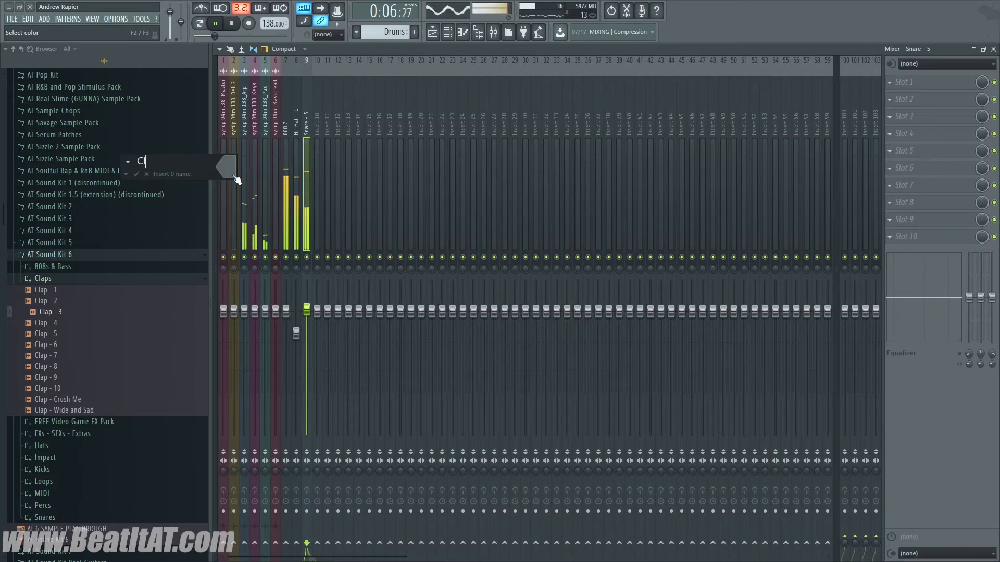
text(Clap)
key(Return)
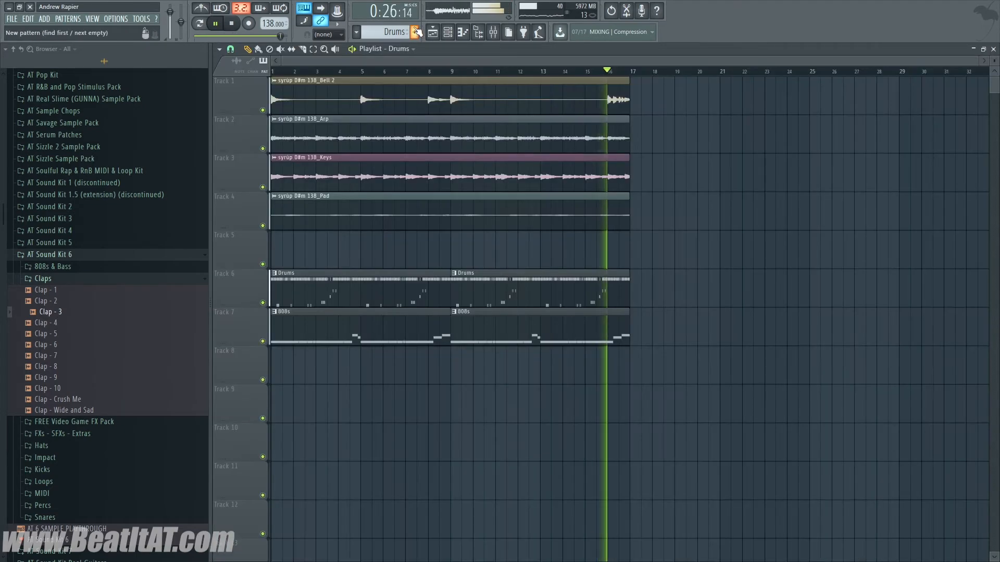
Create a new pattern named Percs and lay it along Track 5 of the playlist.
key(F2)
text(Percs)
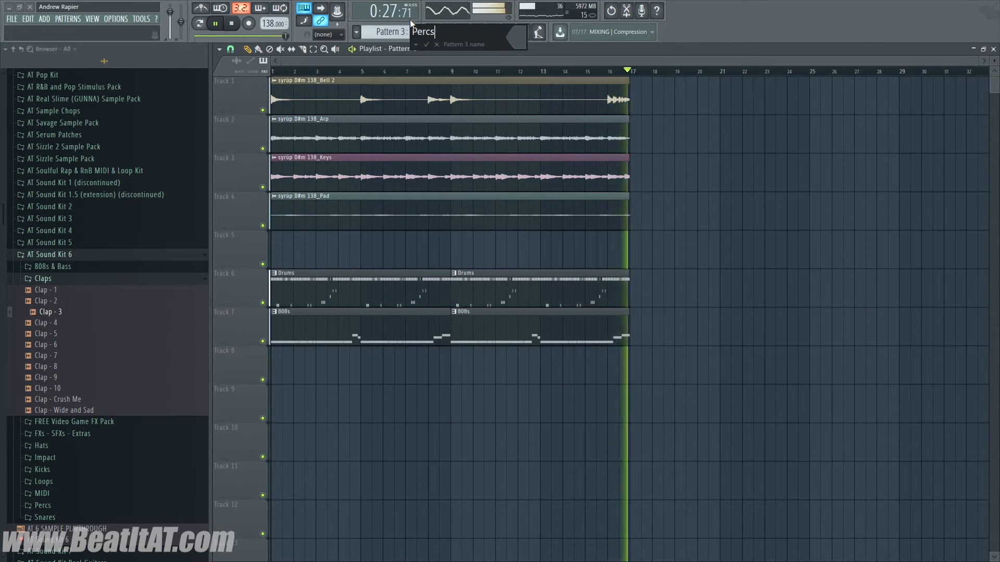
key(Return)
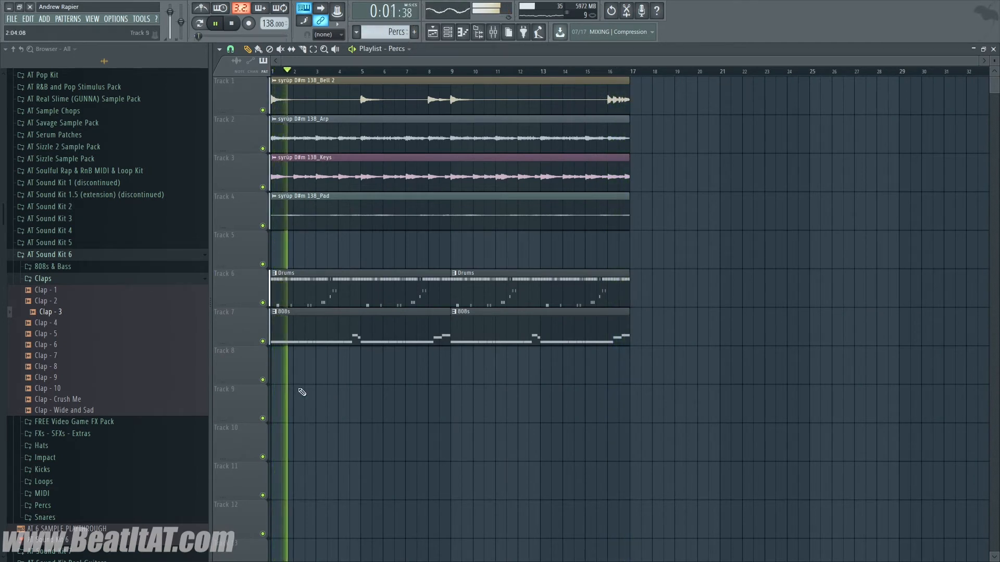
click(270, 256)
drag(288, 254, 615, 243)
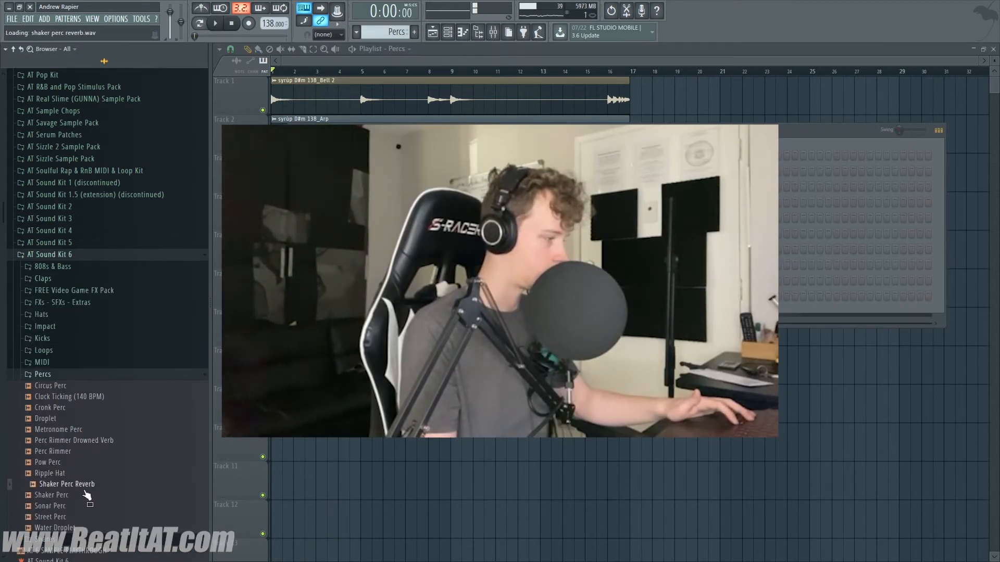
Load the Sonar Perc sample as a new channel and analyse its pitch with Edison and Auto-Key.
click(76, 506)
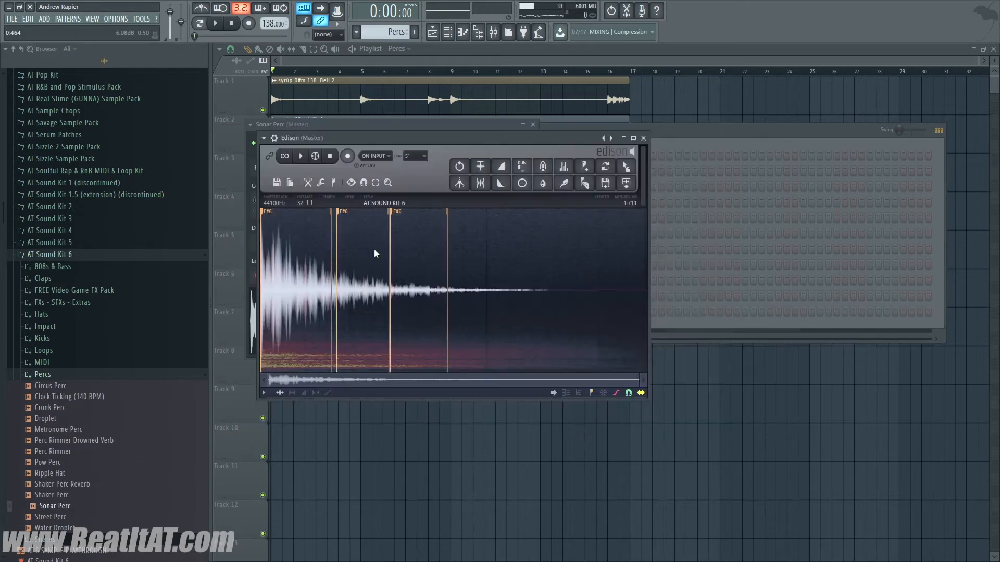
click(645, 138)
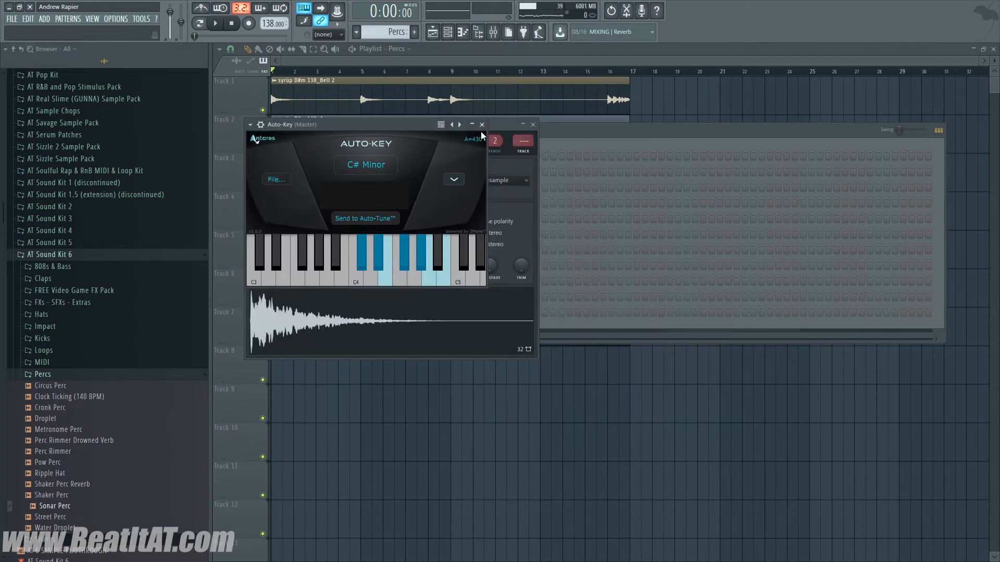
click(481, 125)
Set the root note of the Sonar Perc channel to F#4.
click(286, 145)
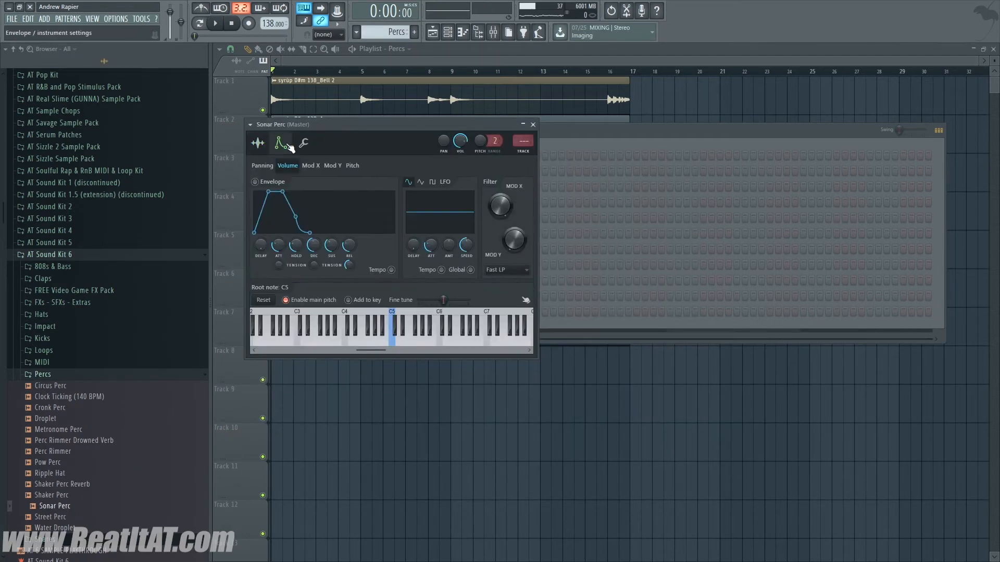
click(370, 312)
click(585, 326)
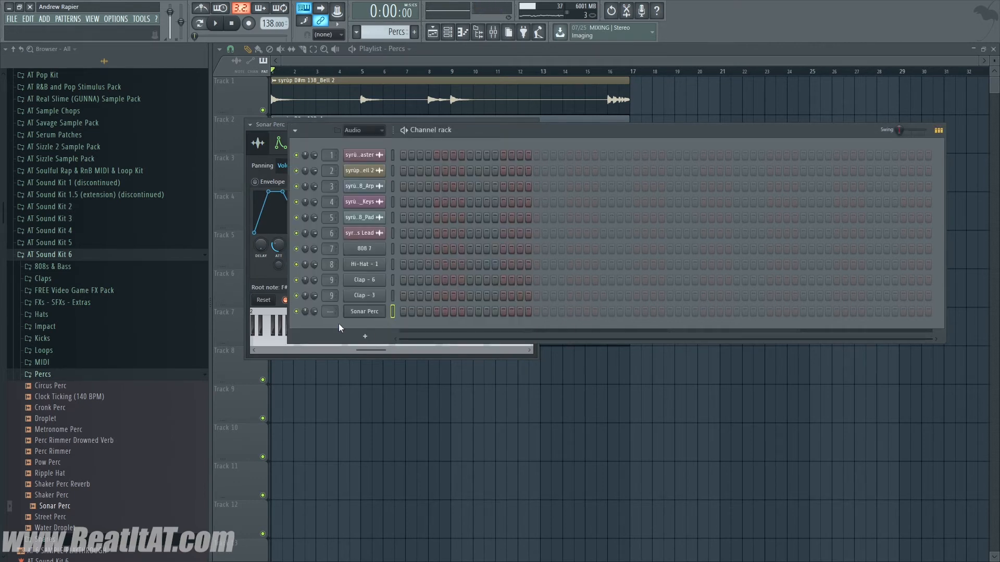
Add a short C#4 Sonar Perc note at the start of bar 1 and play it with the beat.
right_click(390, 308)
click(393, 311)
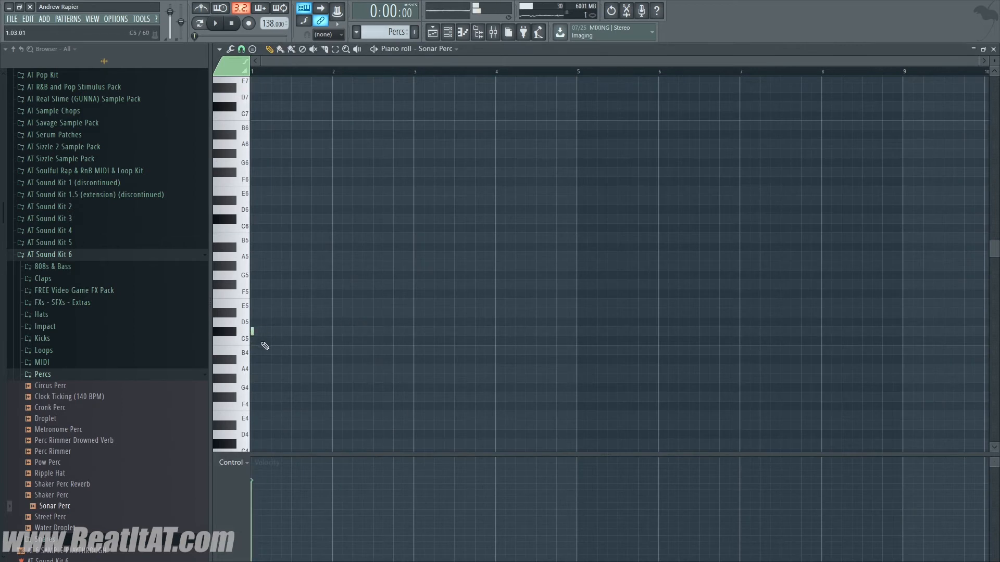
key(space)
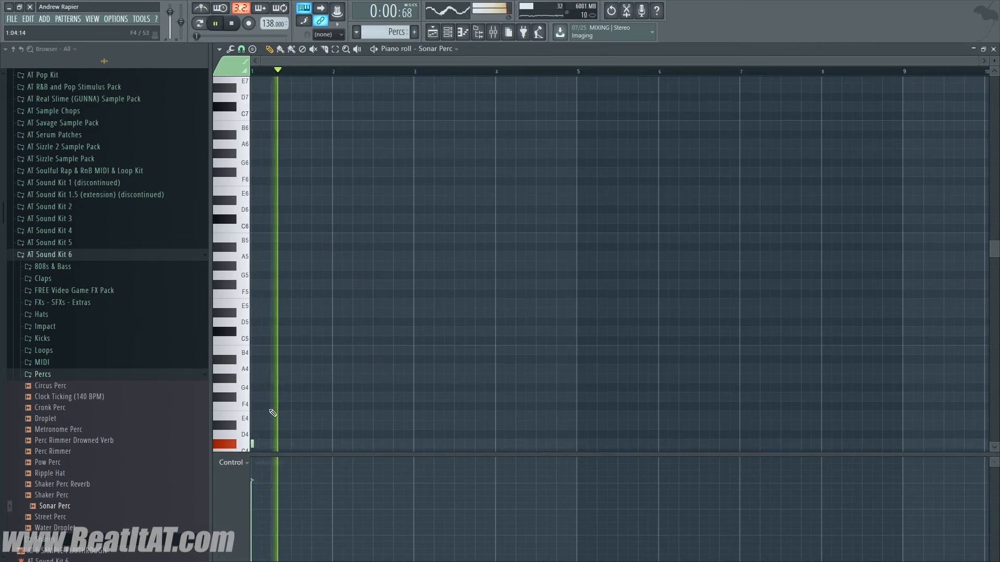
key(F7)
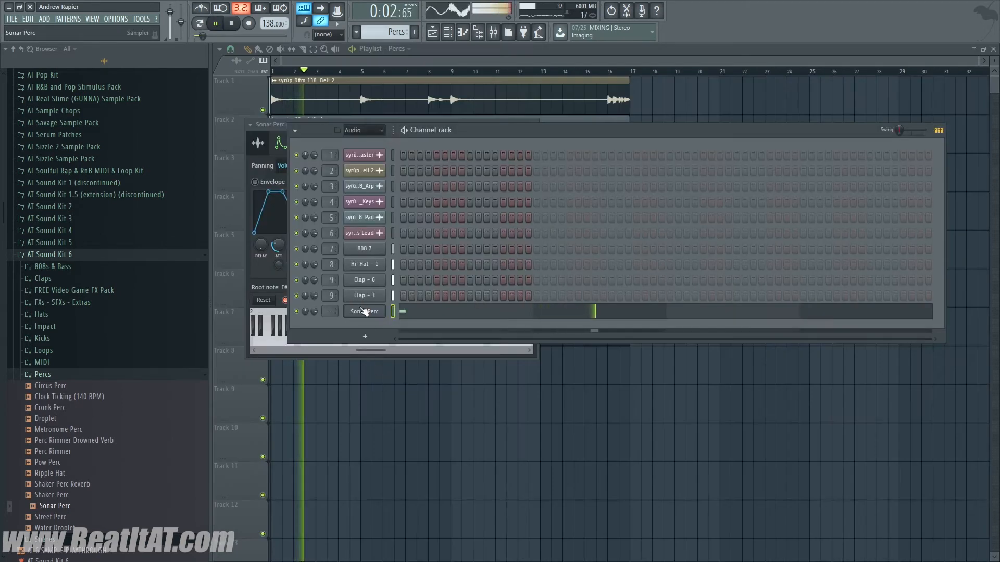
Route Sonar Perc to mixer track 10, add an effect to that track and lower its level.
click(527, 207)
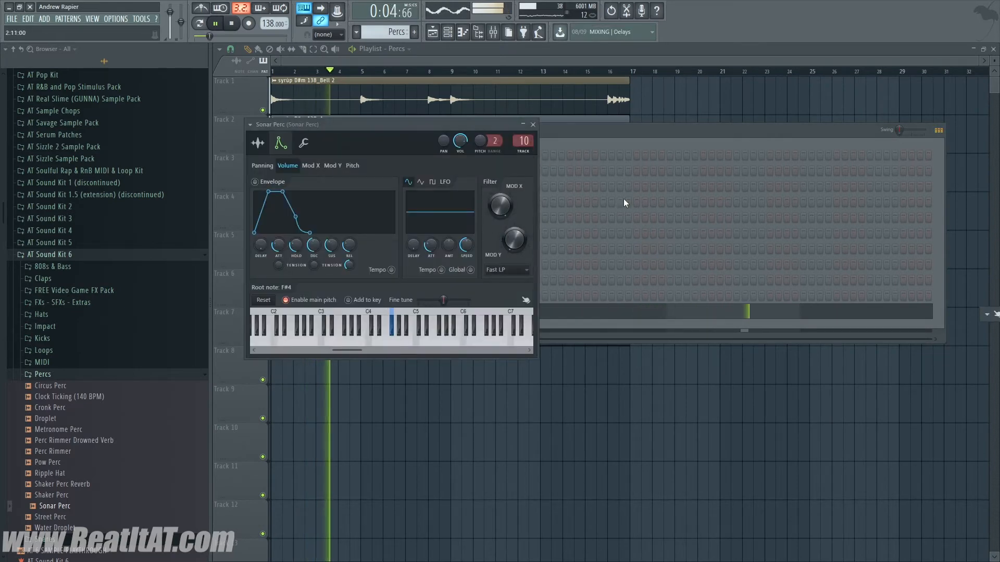
key(F9)
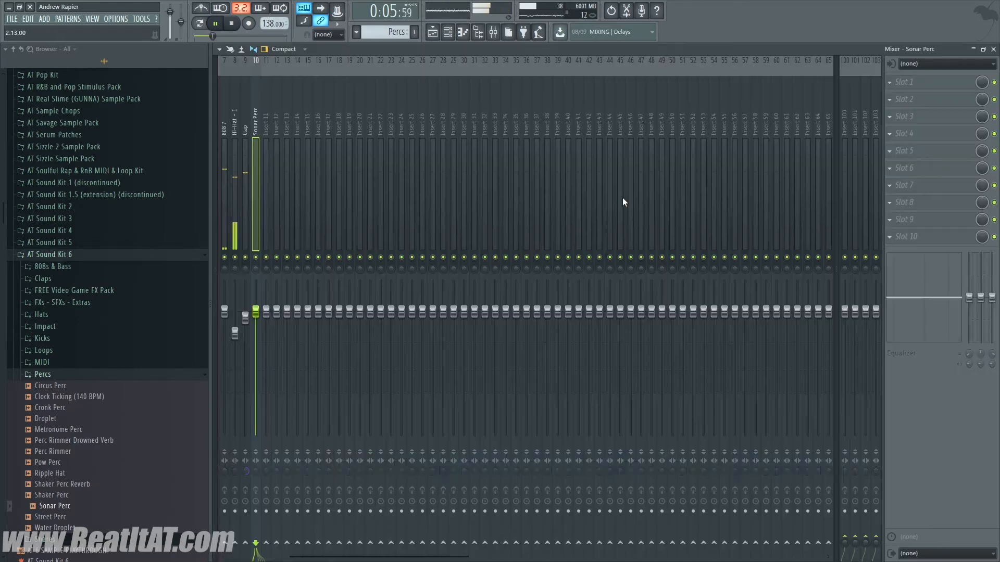
click(900, 98)
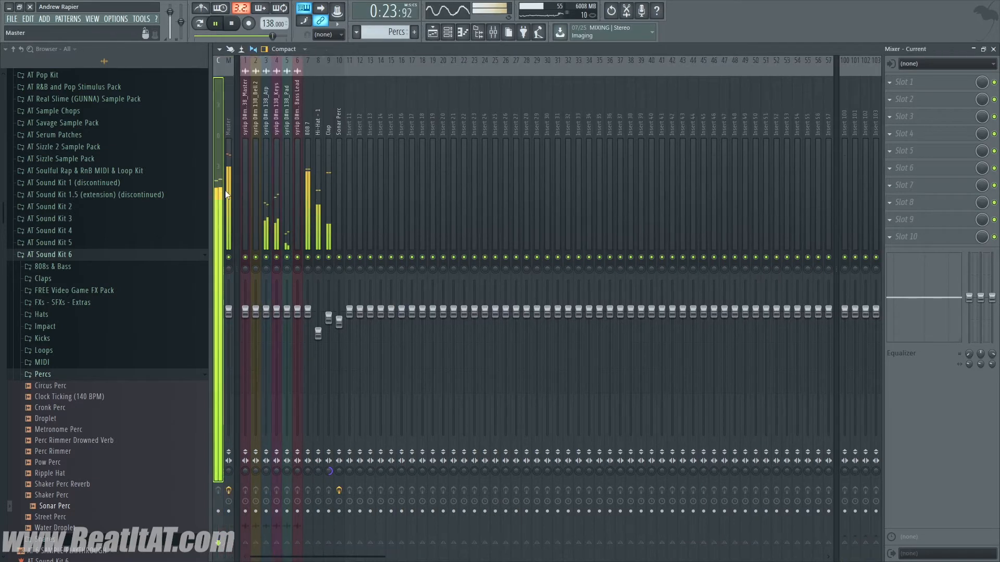
Lower the levels of mixer tracks 1 to 10 together by a small amount.
click(214, 184)
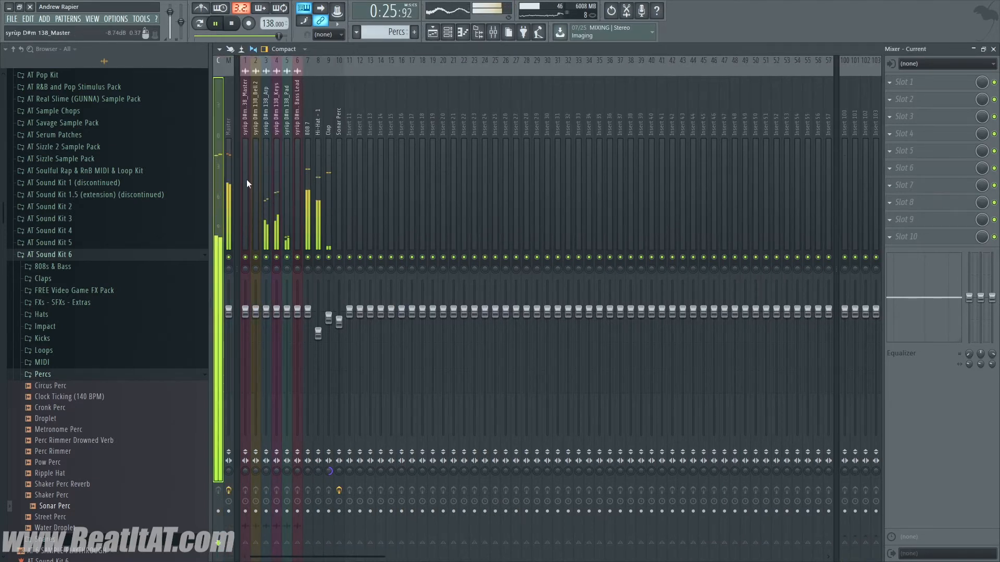
drag(247, 183, 339, 177)
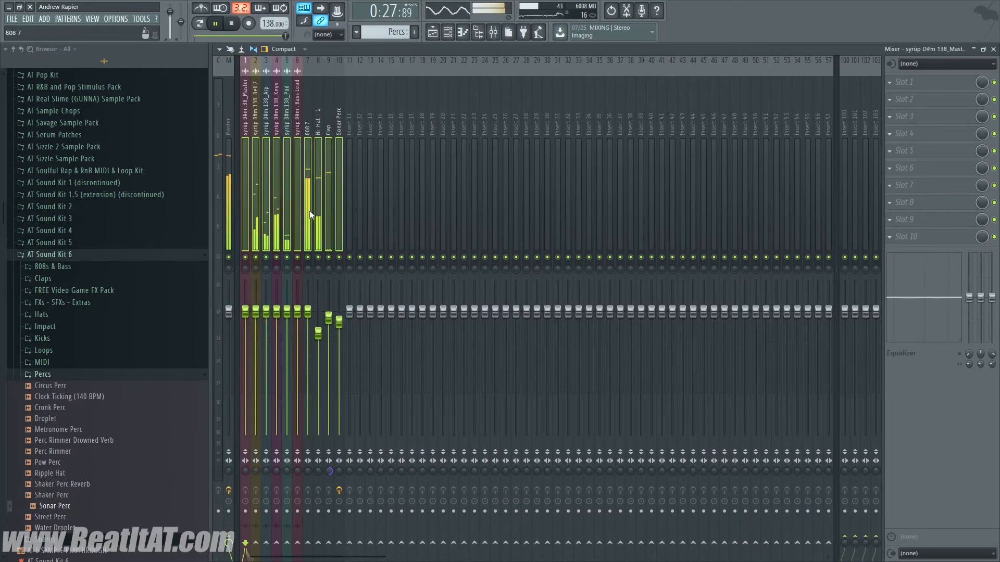
click(298, 198)
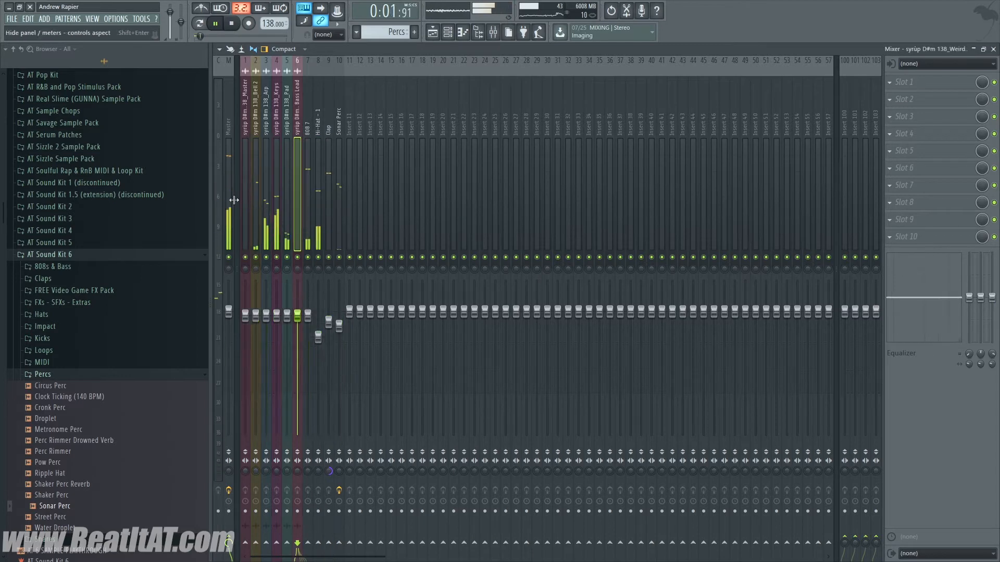
Stop playback and load WaveShell1-VST 12.7_x64 into effect slot 3 of the Master track.
click(232, 198)
key(space)
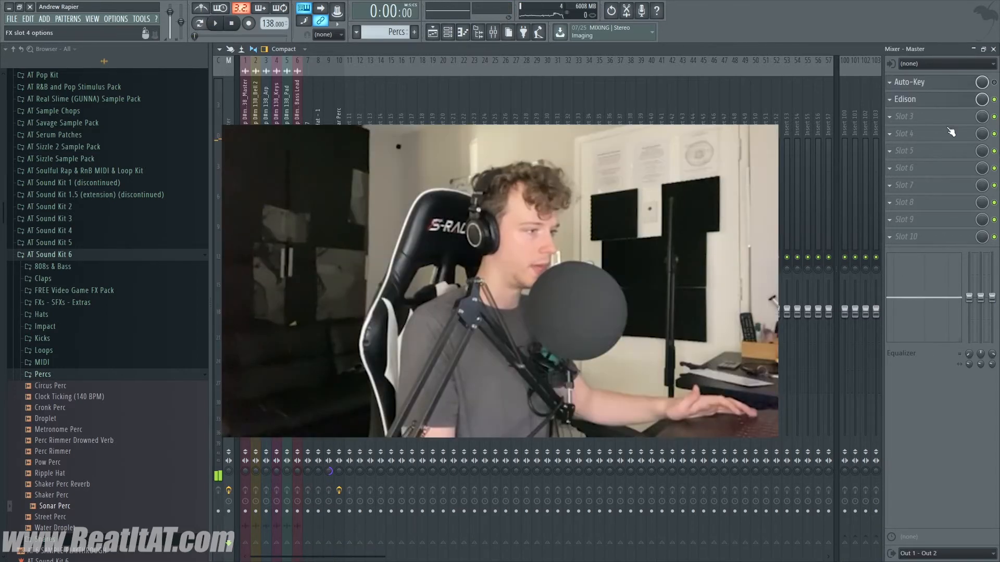
click(947, 117)
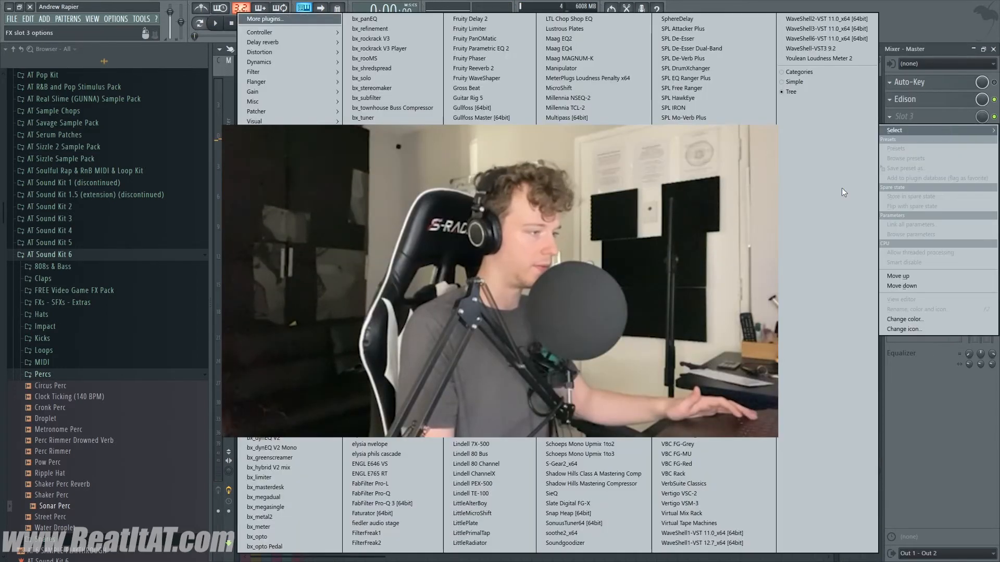
click(728, 543)
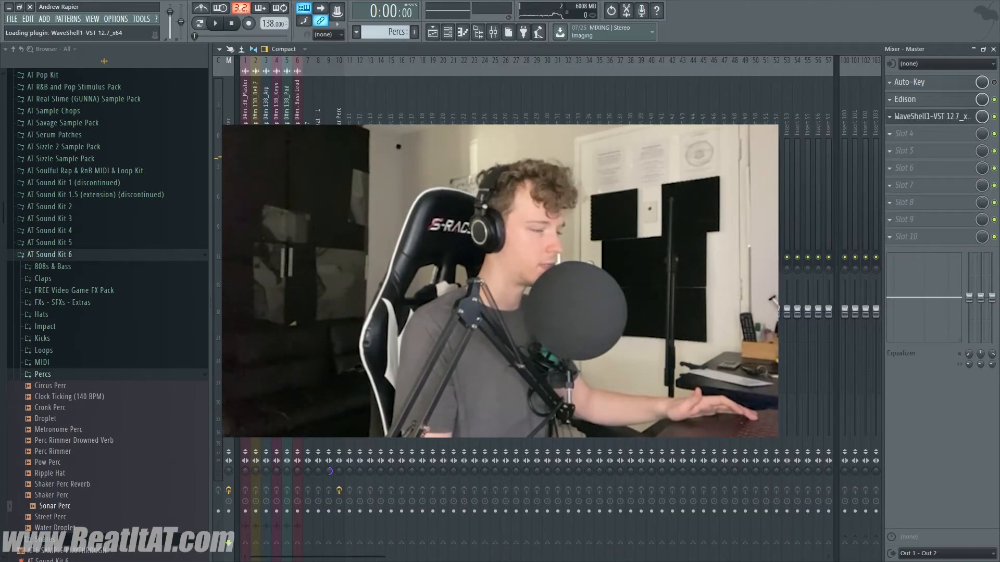
Play the beat and slightly widen the stereo image with the TG Mastering Chain's Spreader on the Master track.
key(space)
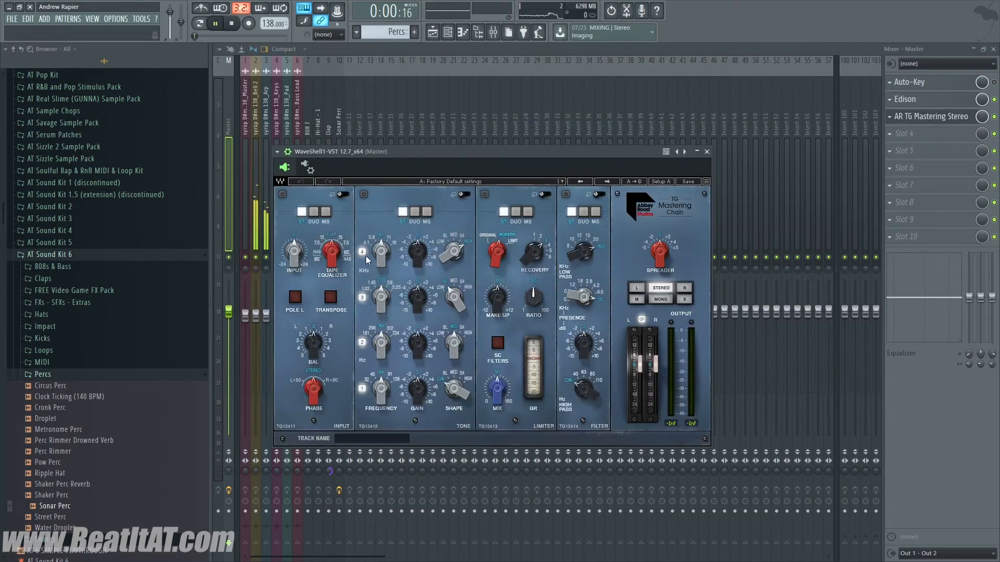
drag(659, 252, 660, 250)
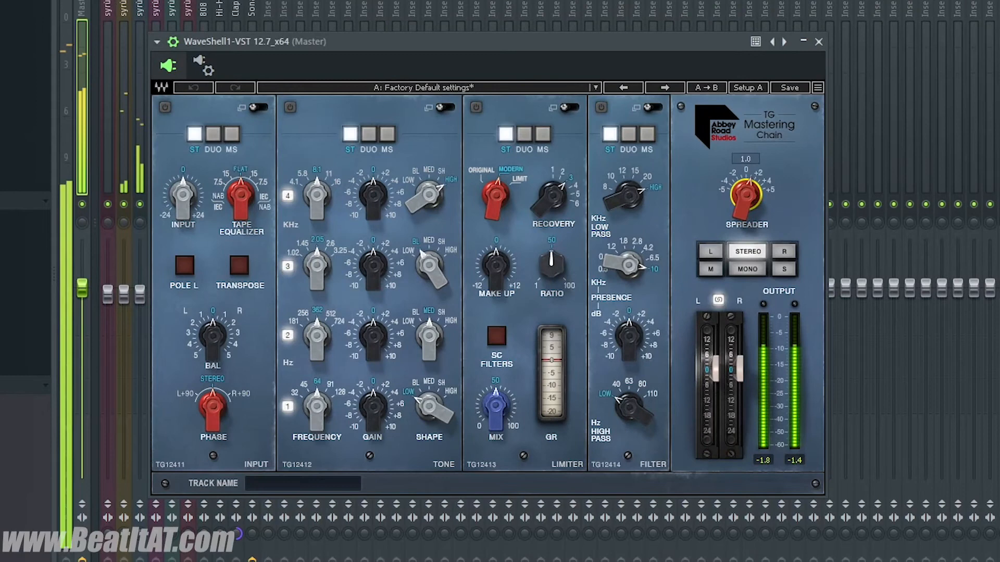
drag(746, 194, 746, 189)
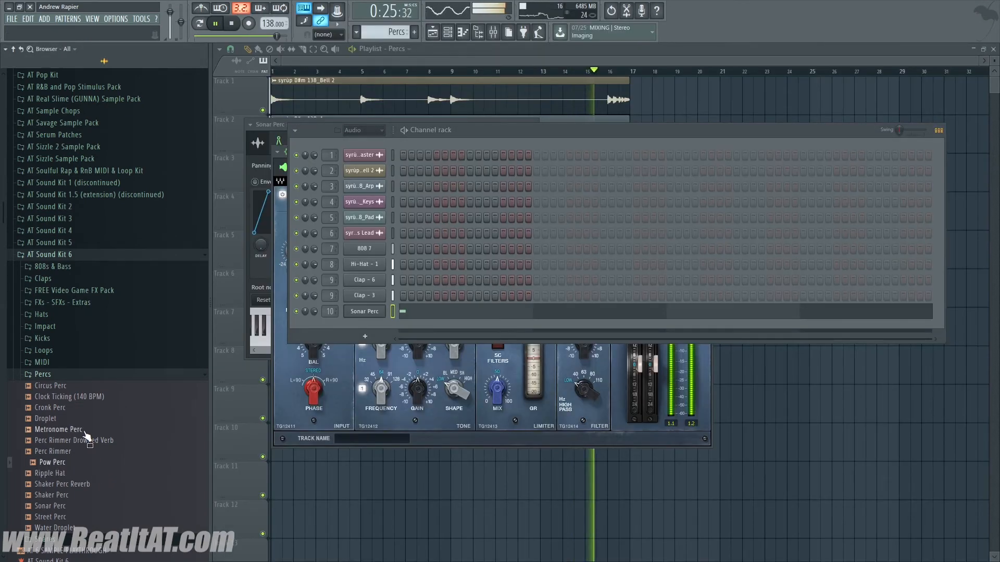
Audition the Cronk Perc and Droplet samples from AT Sound Kit 6 over the beat.
click(73, 409)
click(73, 419)
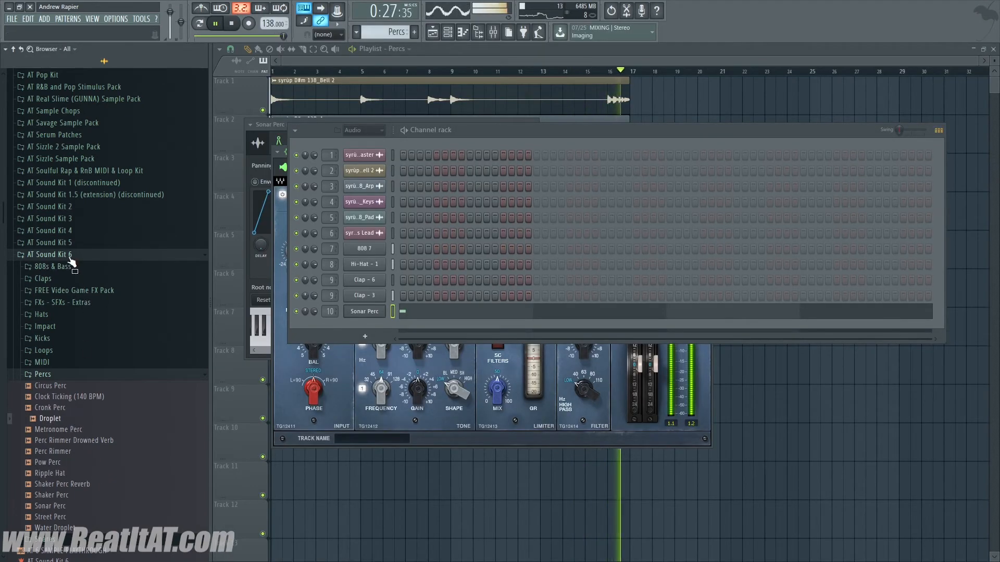
scroll(72, 261, up, 15)
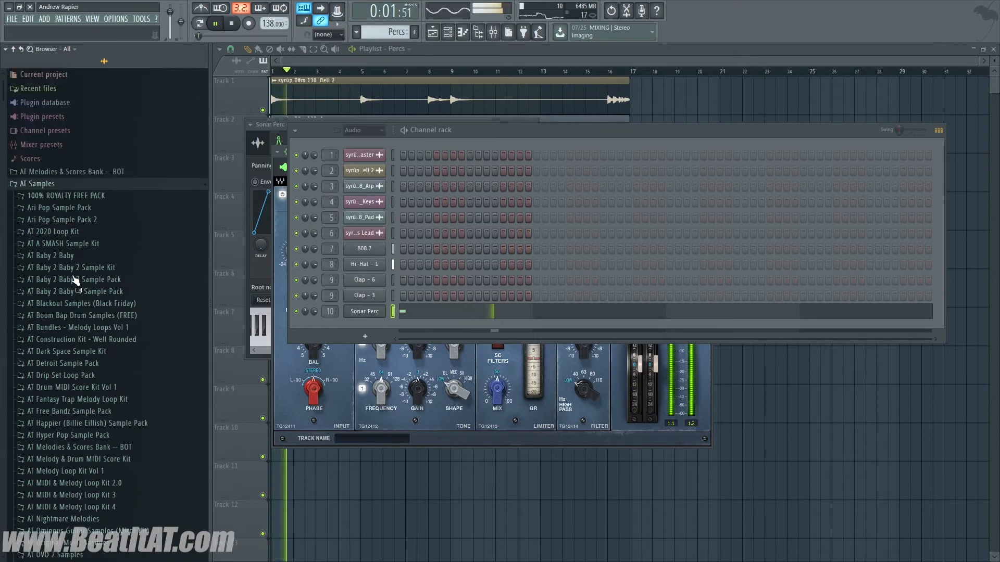
Stop playback and open the Percs folder of envyral - TETRACTYS [Drum Kit] inside the Envyral samples.
key(space)
click(51, 184)
scroll(49, 229, down, 9)
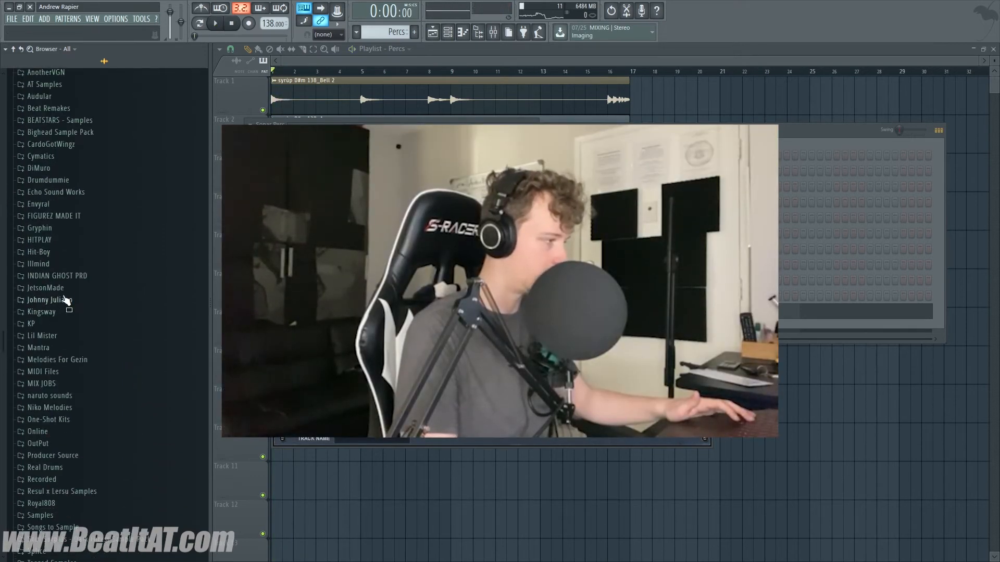
scroll(57, 333, up, 4)
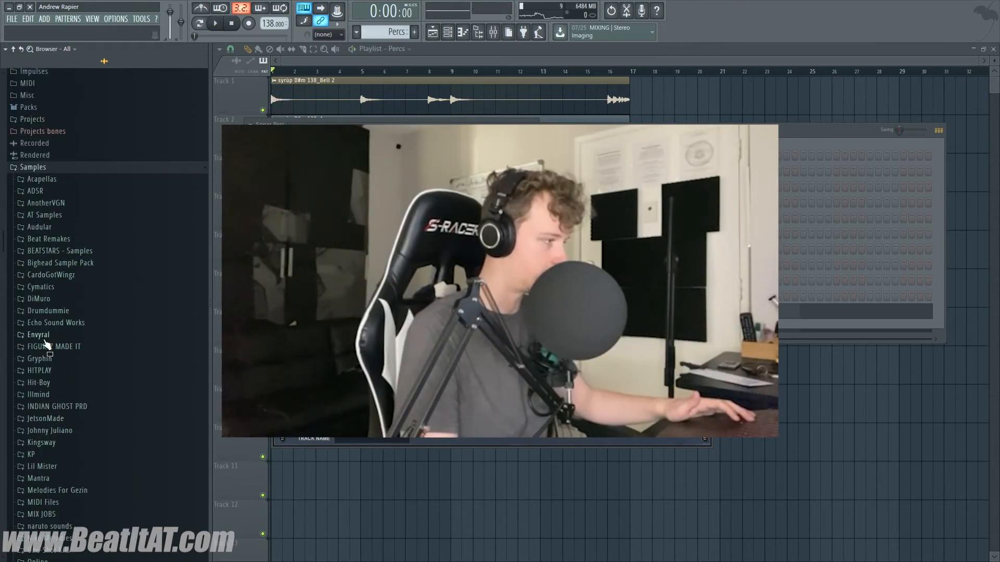
click(44, 338)
click(99, 418)
click(99, 431)
click(62, 514)
Audition the Tetractys percs, including BassProShop, Compass, Floor and OnTheMoon, and pick Perc - Pirate.
click(99, 536)
scroll(98, 520, down, 4)
click(99, 472)
click(91, 493)
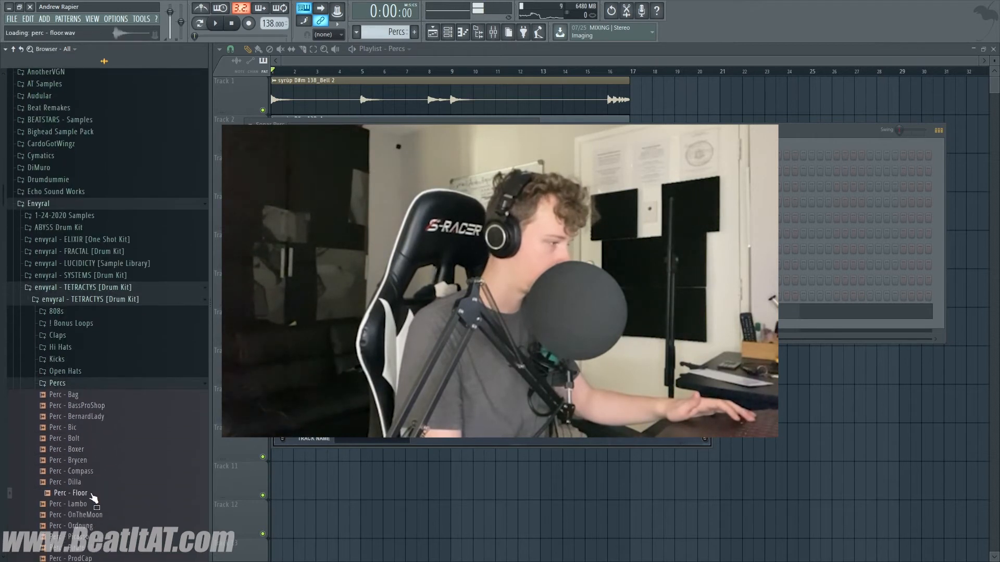
click(92, 515)
scroll(93, 520, down, 2)
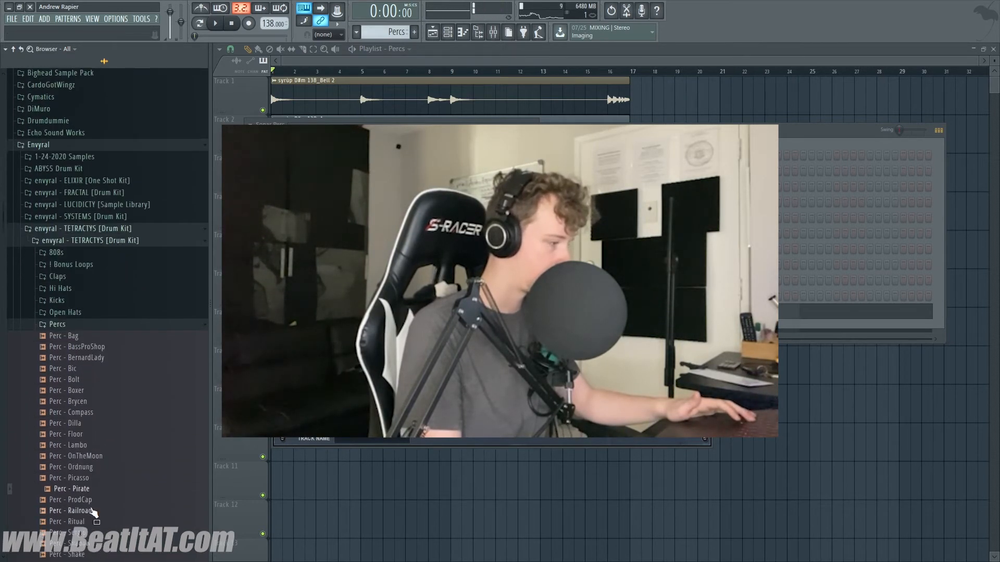
click(93, 503)
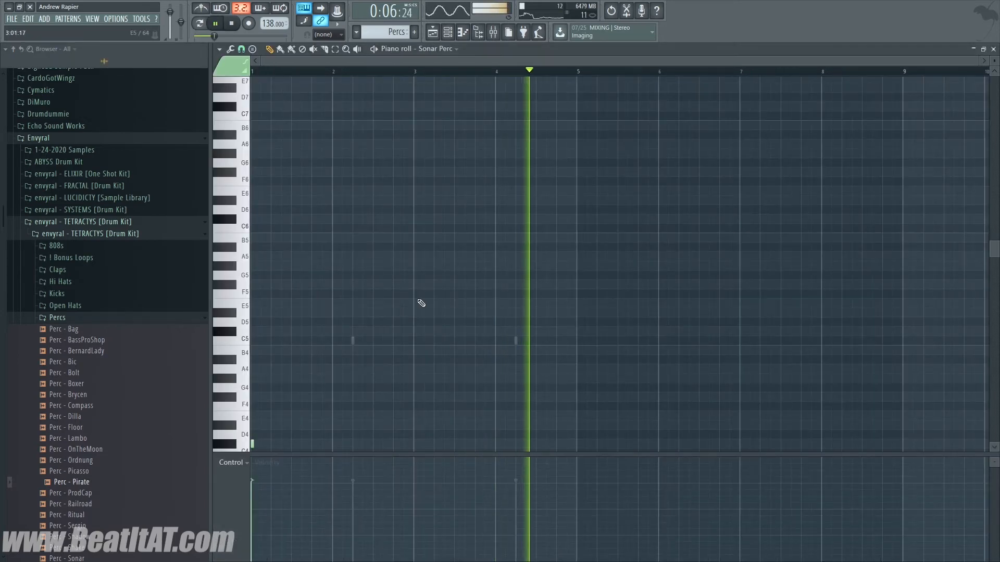
Duplicate the Perc - Pirate notes of bars 1 to 4 into bars 5 to 8 in its piano roll.
key(F7)
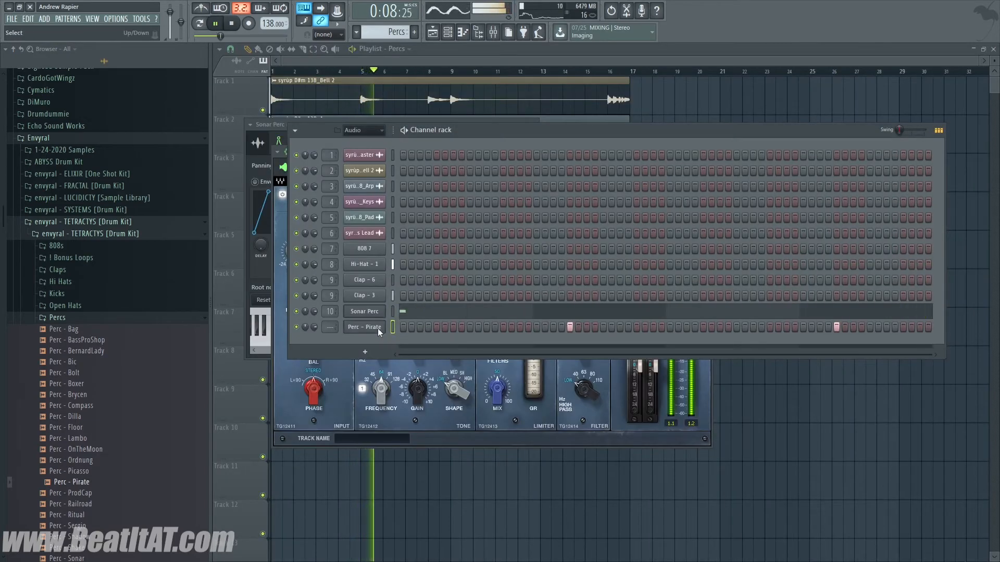
right_click(377, 327)
click(401, 327)
drag(579, 72, 254, 71)
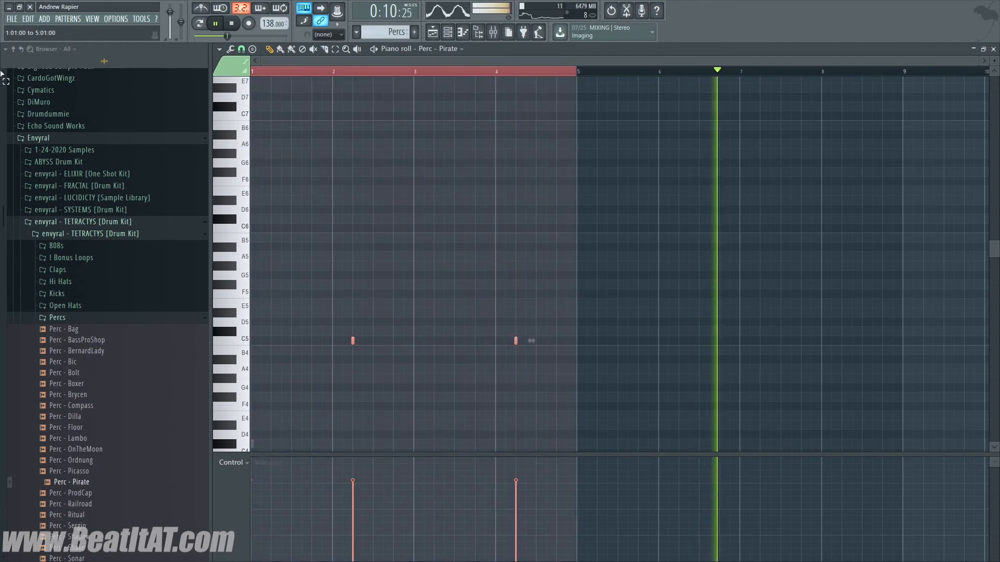
key(ctrl+b)
key(F7)
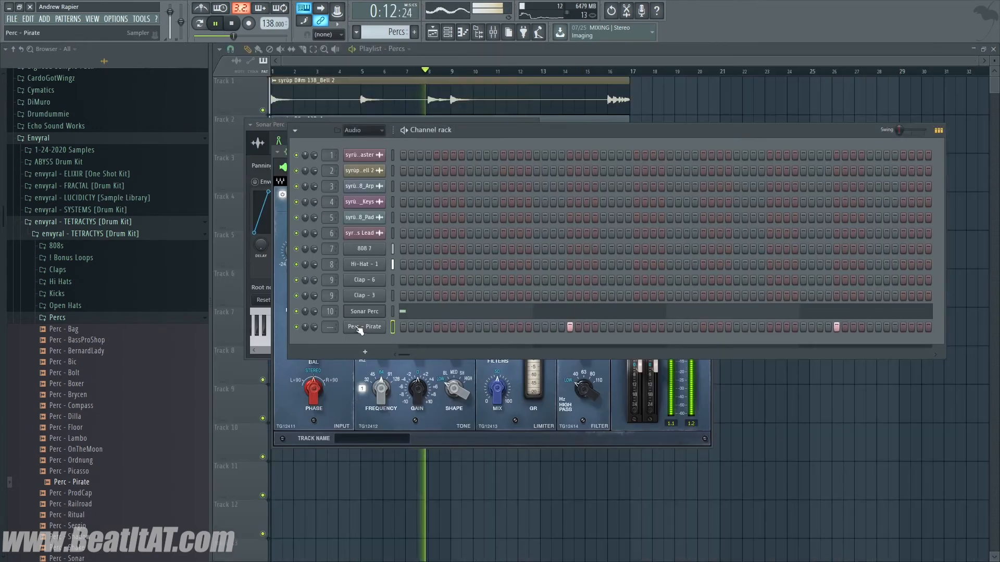
Audition the Thymos, Tonic and TrenchFoot percs of the Tetractys kit and pick Perc - Zap.
scroll(149, 475, down, 4)
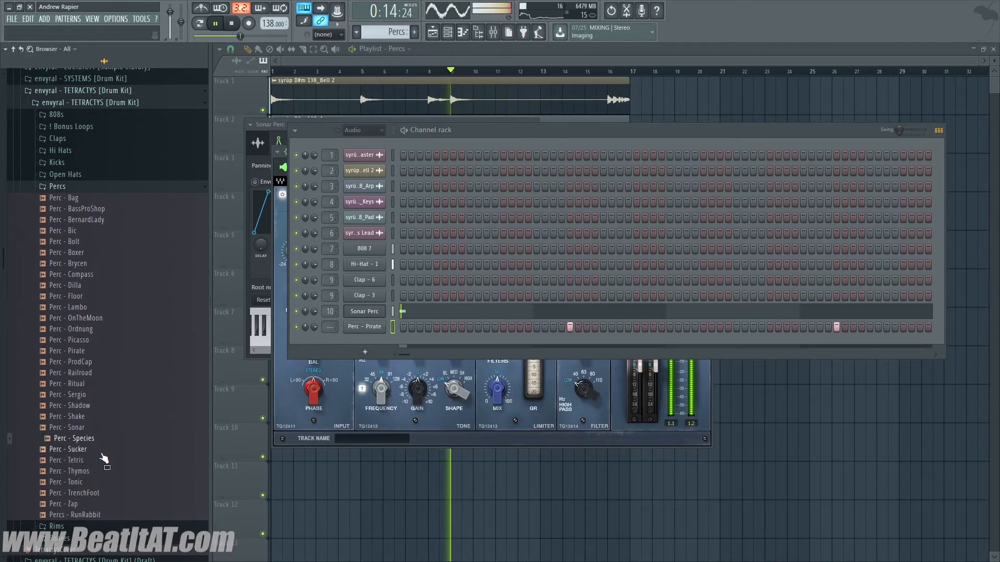
click(97, 472)
click(92, 483)
click(92, 494)
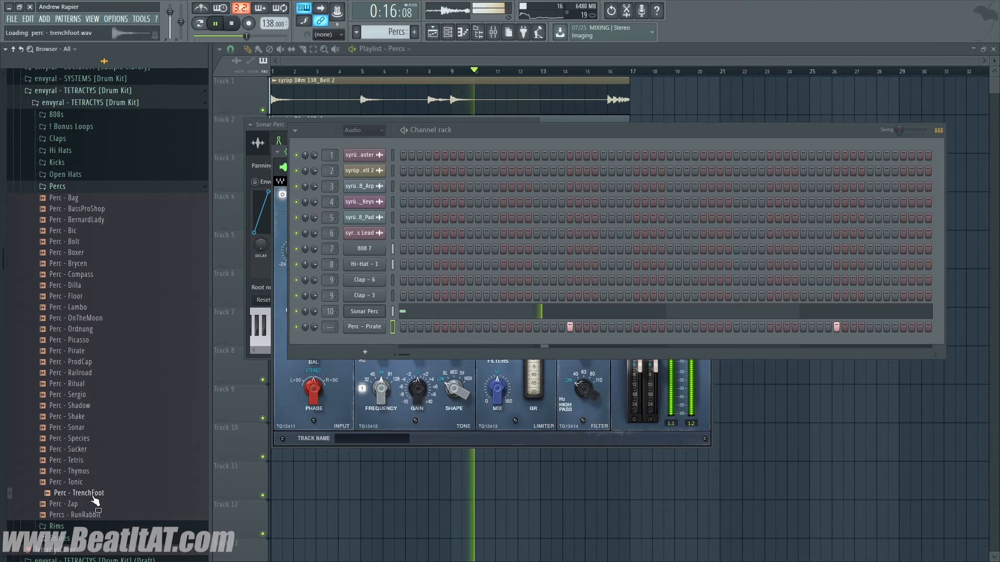
click(91, 506)
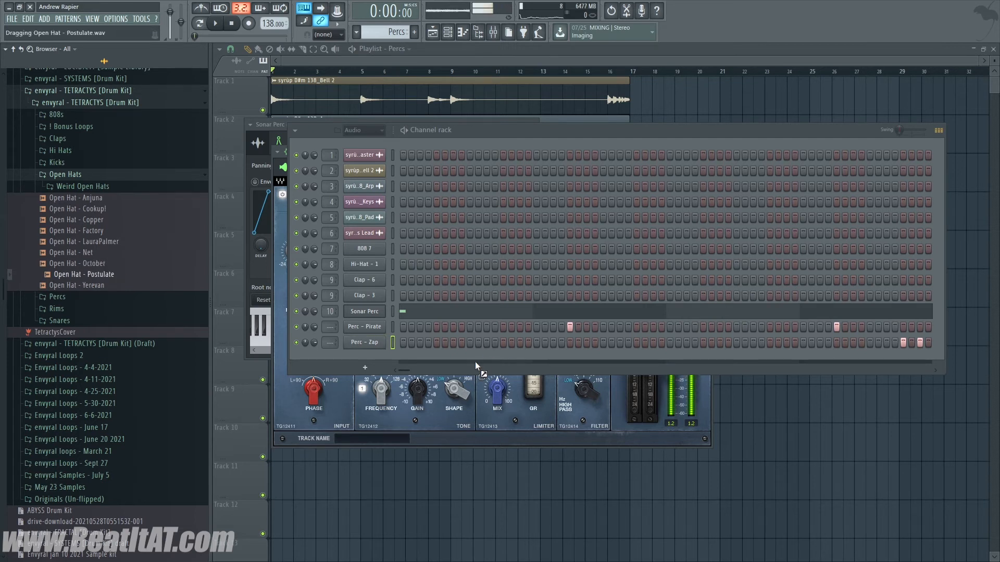
Add Open Hat - Postulate as a new channel with a hit on its fifth step and play the beat.
drag(475, 361, 450, 354)
click(436, 358)
key(space)
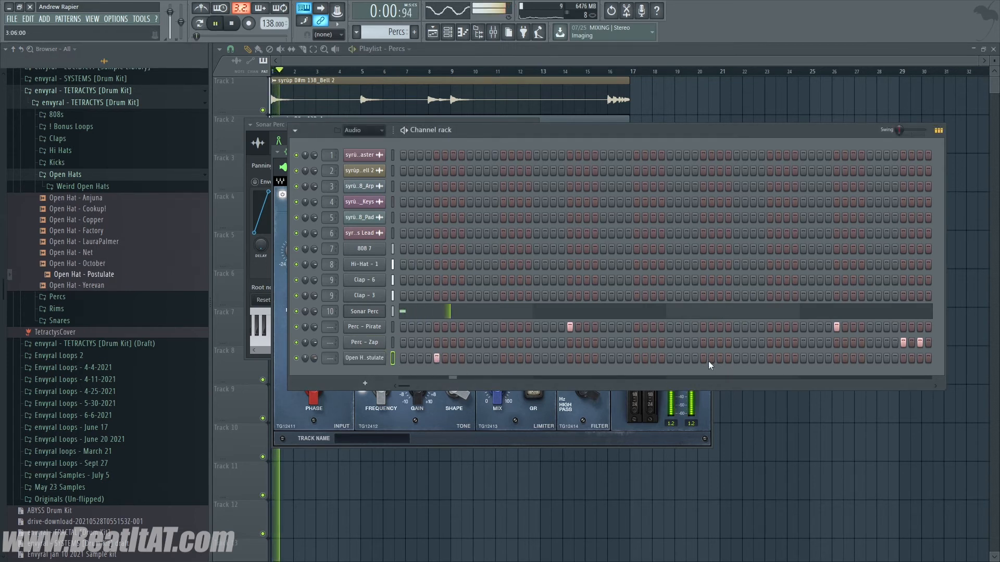
Open the Open Hat - Postulate piano roll and duplicate its four-bar pattern into bars 5 to 8.
right_click(399, 358)
click(409, 359)
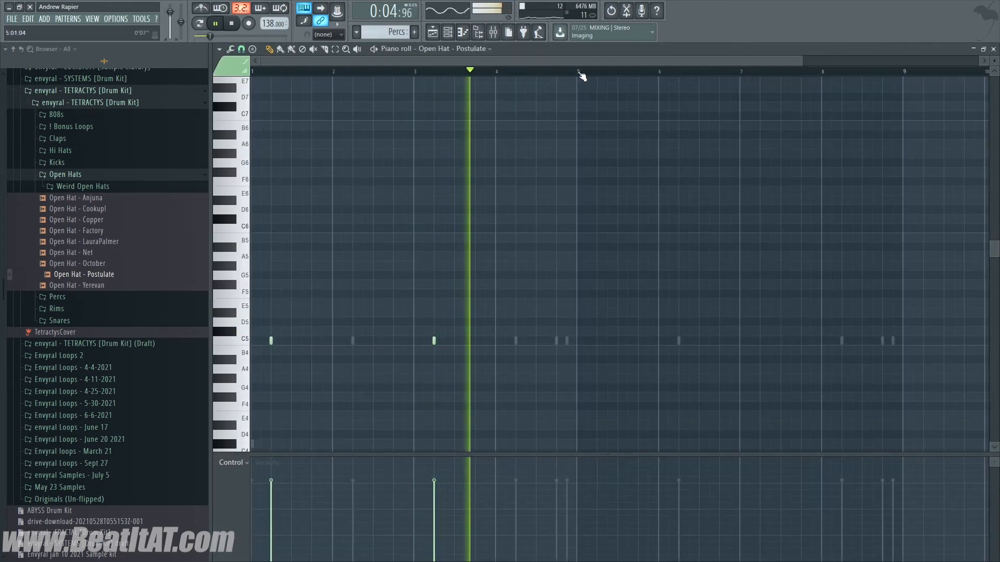
key(ctrl+a)
key(ctrl+b)
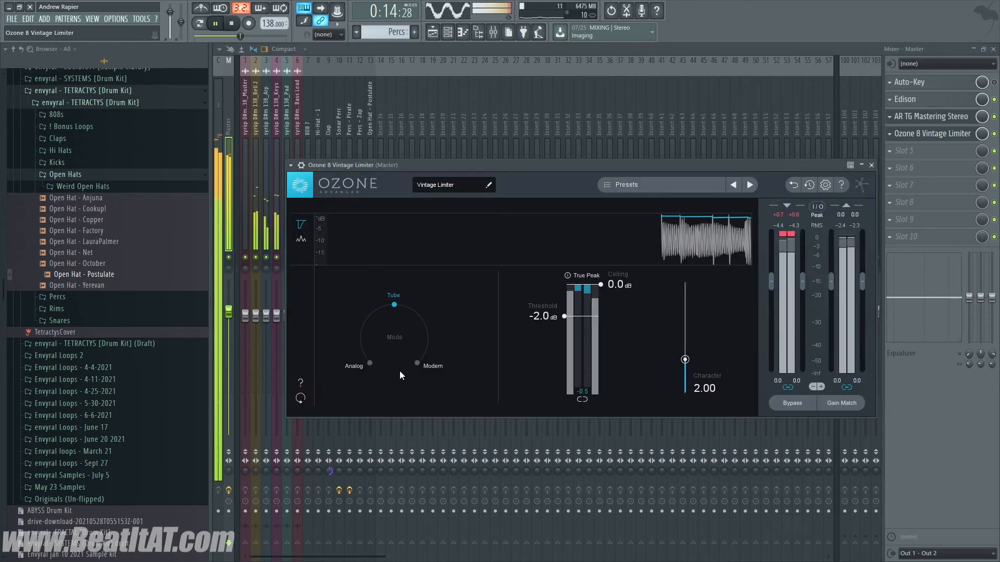
Set the Master's Ozone 8 Vintage Limiter to Modern with True Peak, threshold -1.1 dB and character 2.89, and close the mixer.
drag(581, 316, 581, 300)
click(584, 275)
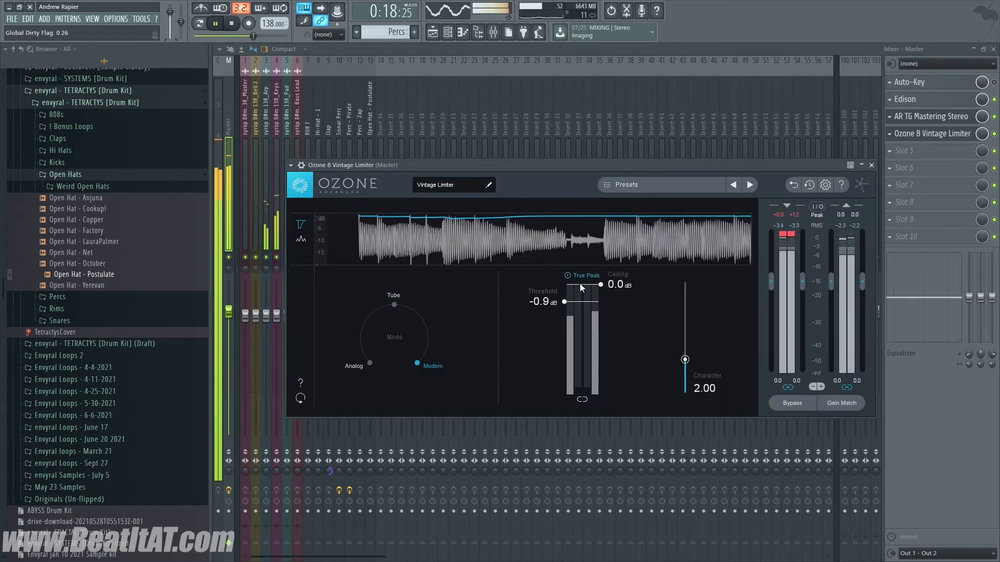
drag(678, 359, 685, 347)
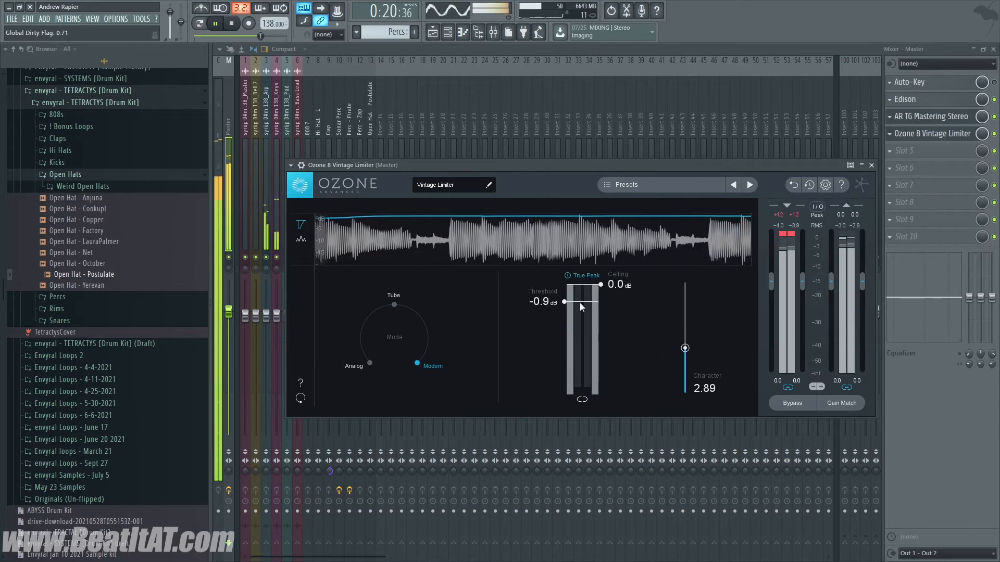
drag(579, 302, 580, 306)
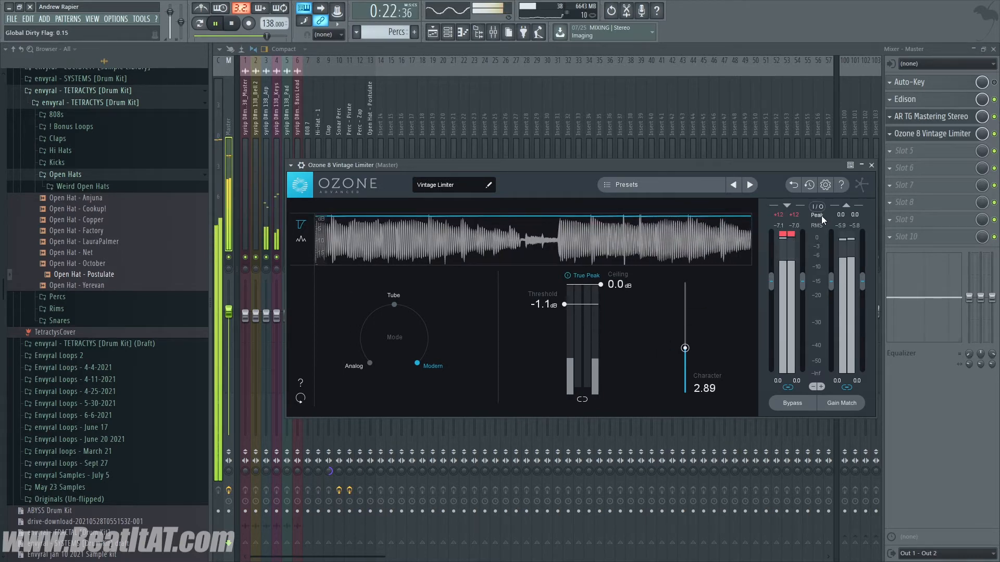
click(871, 165)
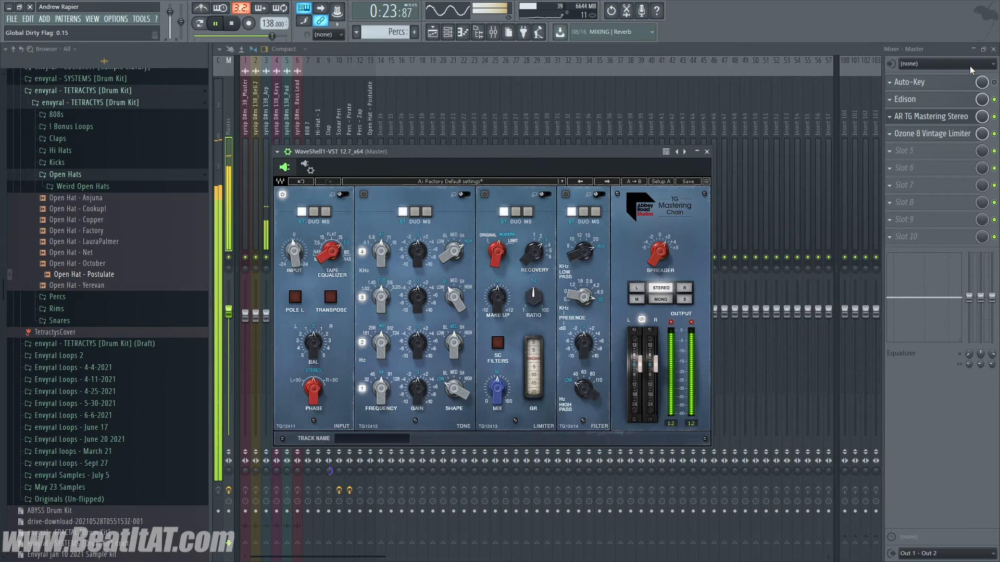
click(995, 49)
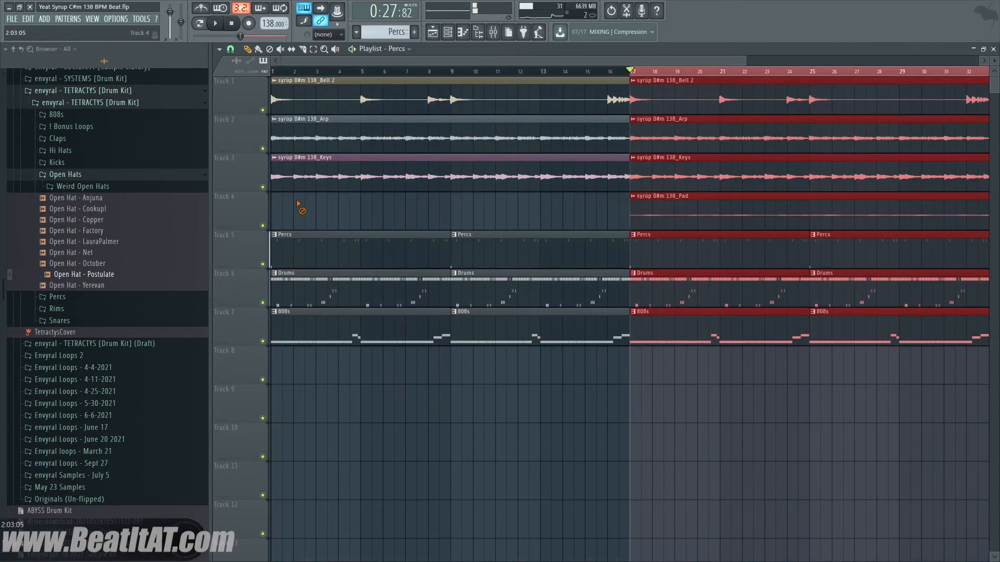
Restore the deleted Pad clip in the intro and remove the Percs, Drums and 808s clips from bars 1 to 16.
key(ctrl+z)
right_click(330, 250)
right_click(333, 287)
right_click(337, 319)
right_click(458, 283)
right_click(482, 252)
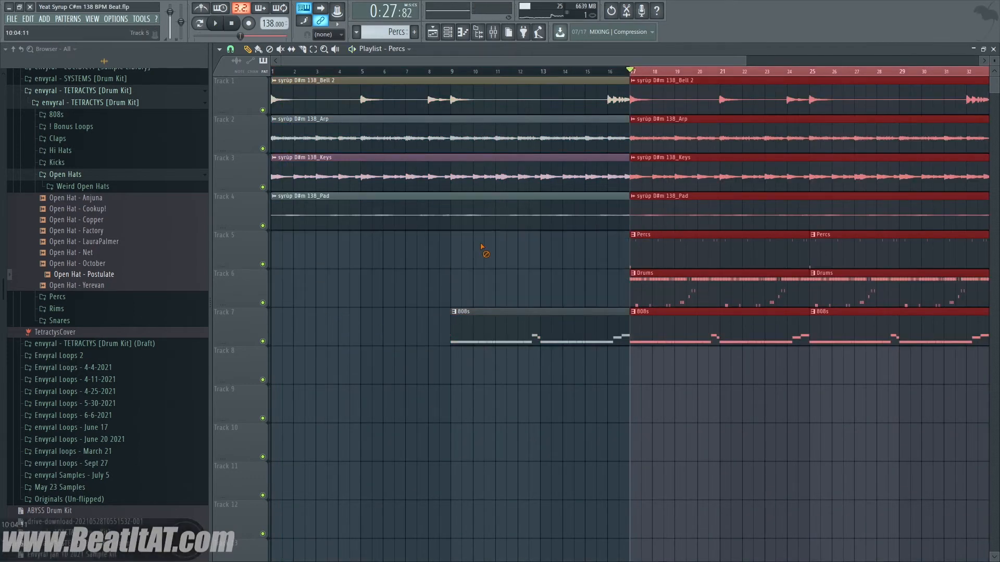
right_click(483, 324)
click(276, 70)
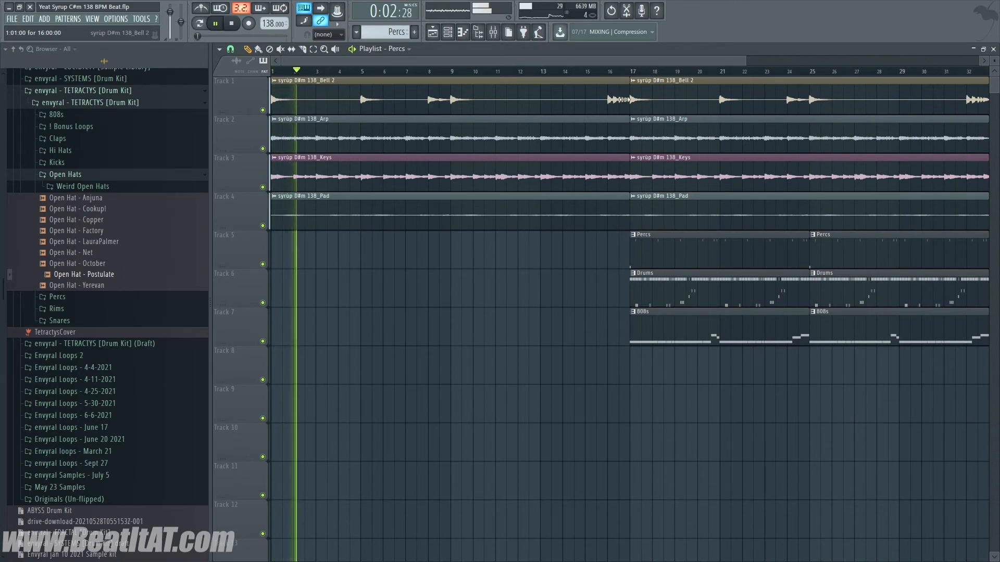
Shorten the intro's Bell 2 clip to its first hit and delete the Arp and Bell 2 clips starting at bar 33.
drag(623, 99, 354, 105)
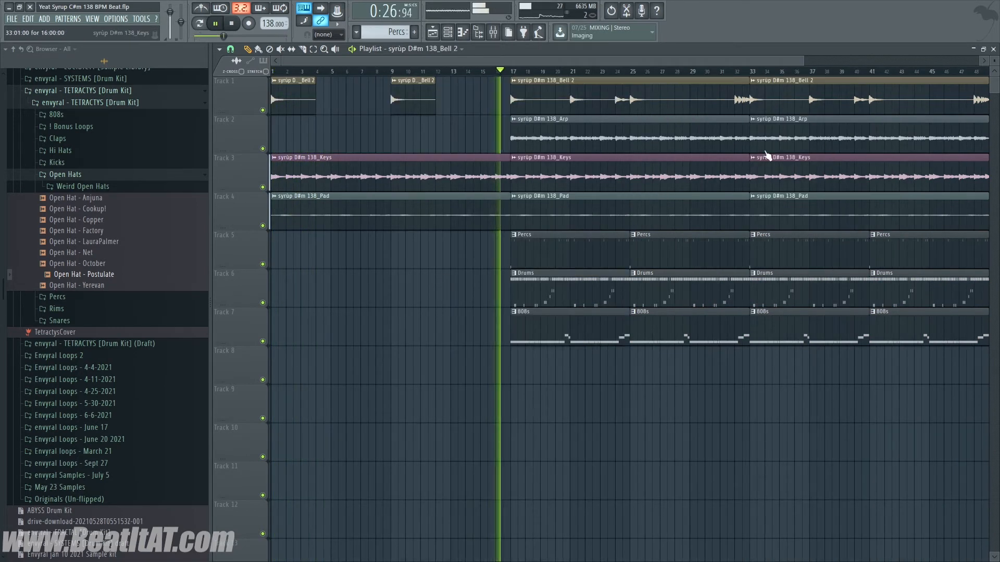
right_click(781, 139)
right_click(786, 110)
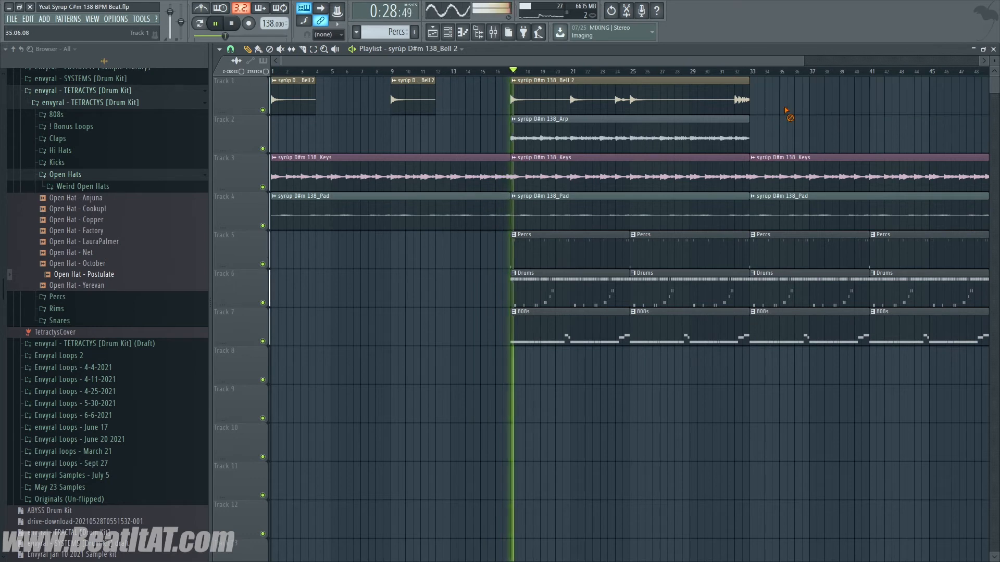
Copy a short Bell 2 clip to bar 33 and place an Arp clip at bar 49.
scroll(519, 223, down, 2)
drag(382, 104, 652, 102)
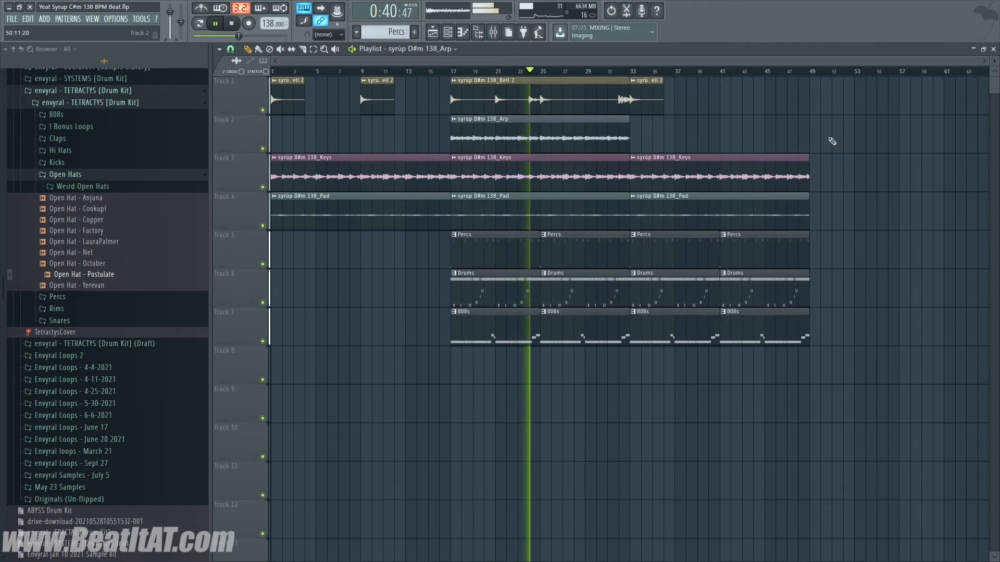
click(815, 142)
Copy all clips of bars 17 to 32 on tracks 1 to 7 to bar 57.
scroll(770, 145, down, 2)
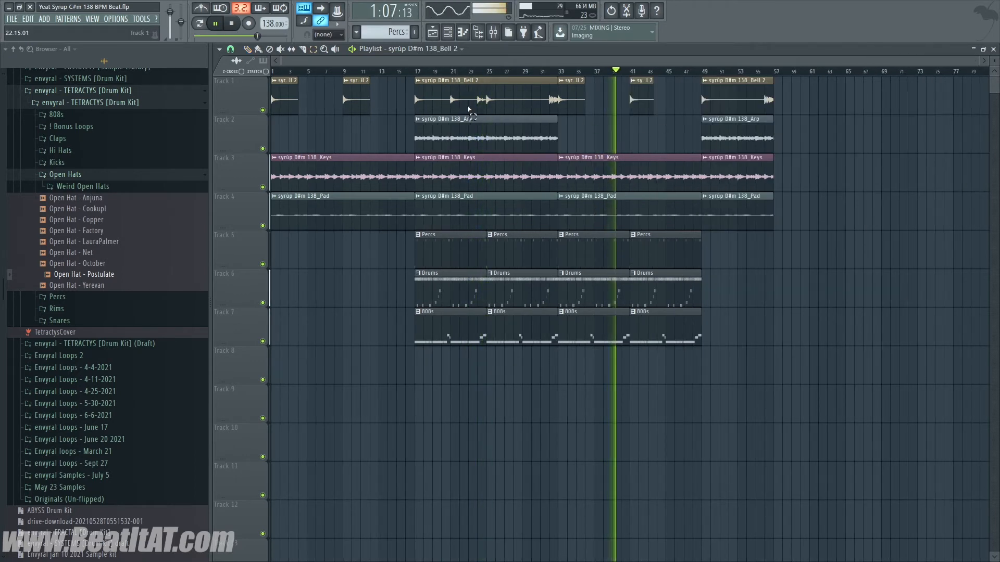
drag(425, 78, 534, 336)
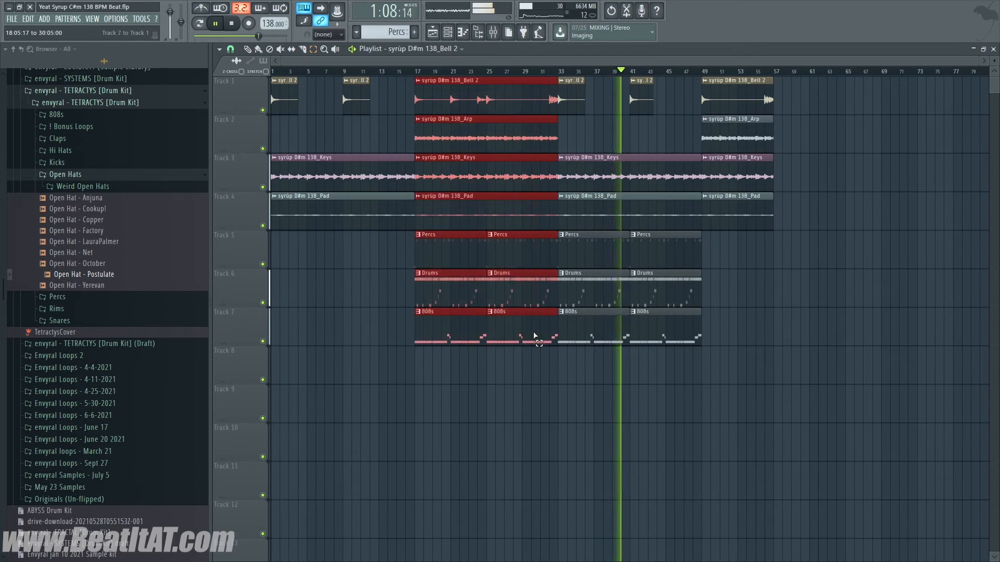
drag(463, 252, 819, 252)
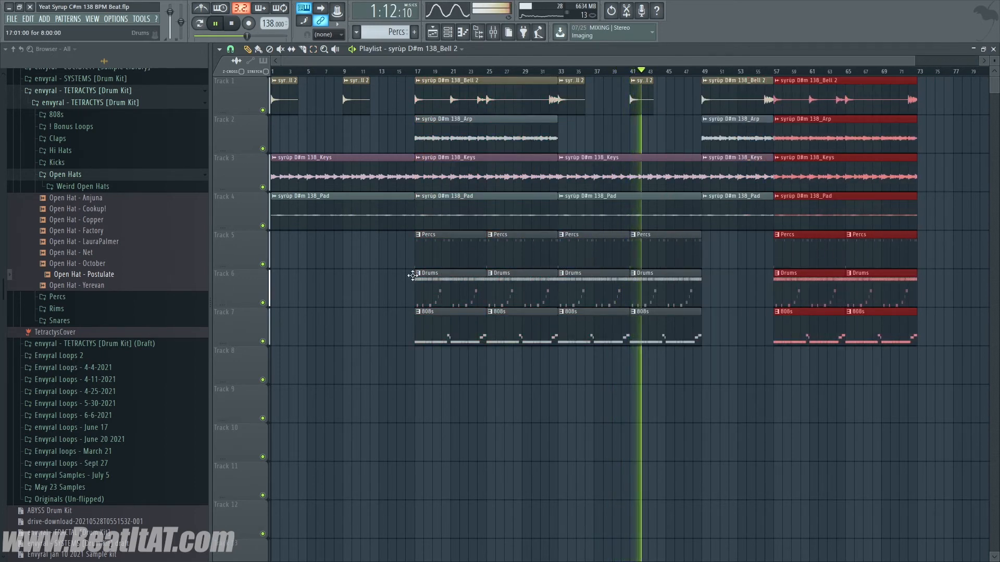
Insert an empty playlist track above Drums and move the Percs clip at bar 33 onto it as a unique pattern.
right_click(263, 267)
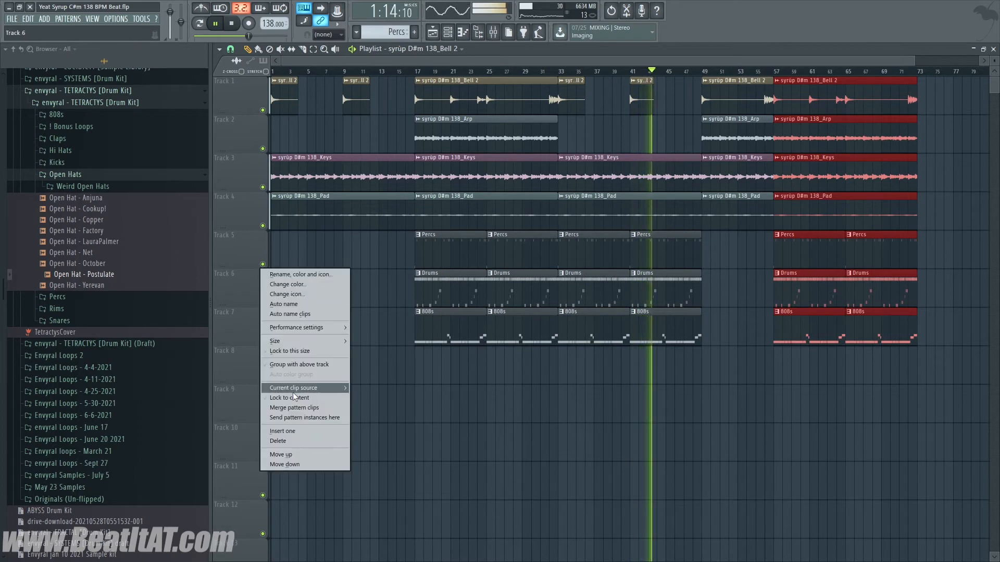
click(297, 432)
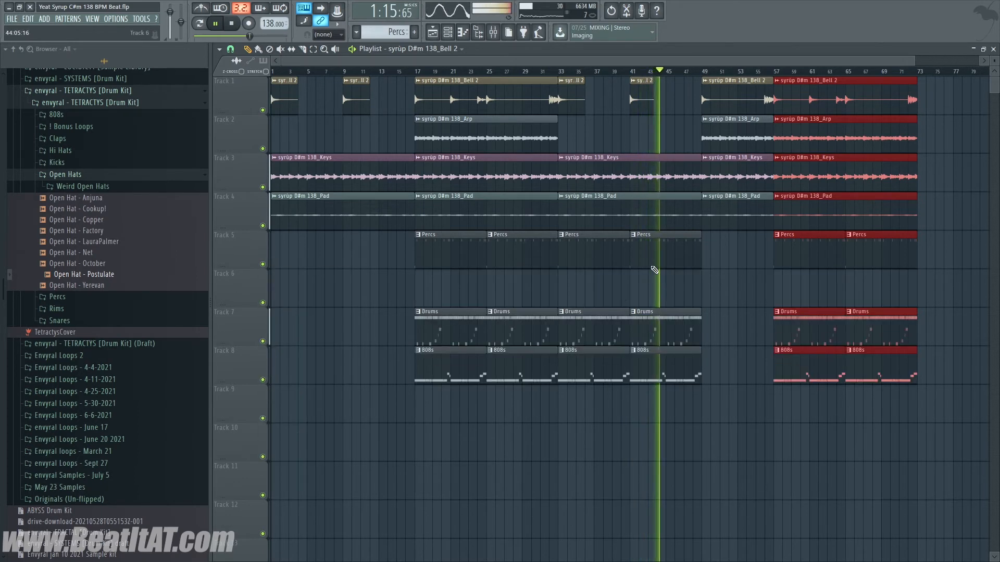
right_click(561, 241)
click(590, 306)
drag(590, 263, 589, 300)
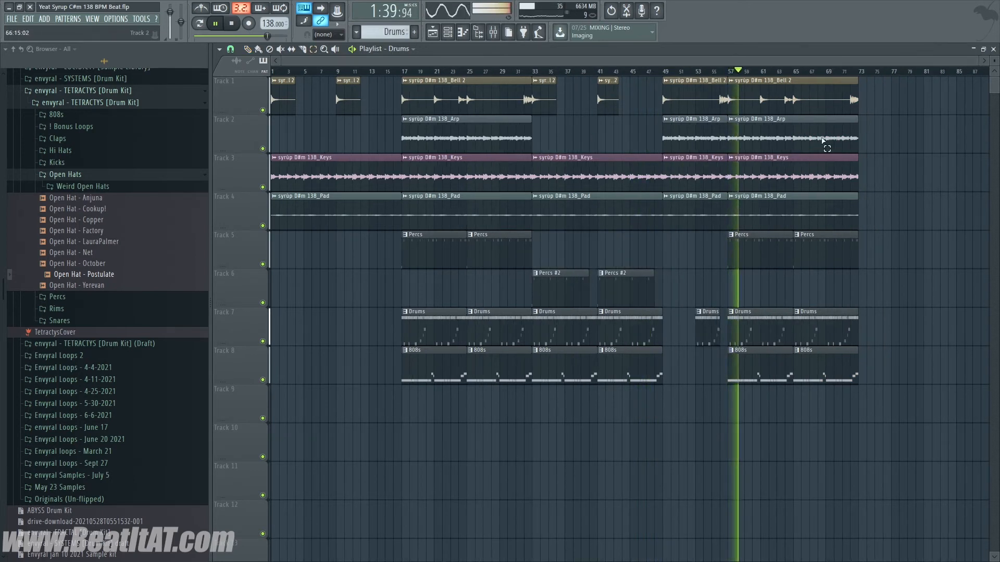
Copy all clips from bars 33 to 72 on tracks 1 to 8 to bar 73.
drag(844, 80, 563, 367)
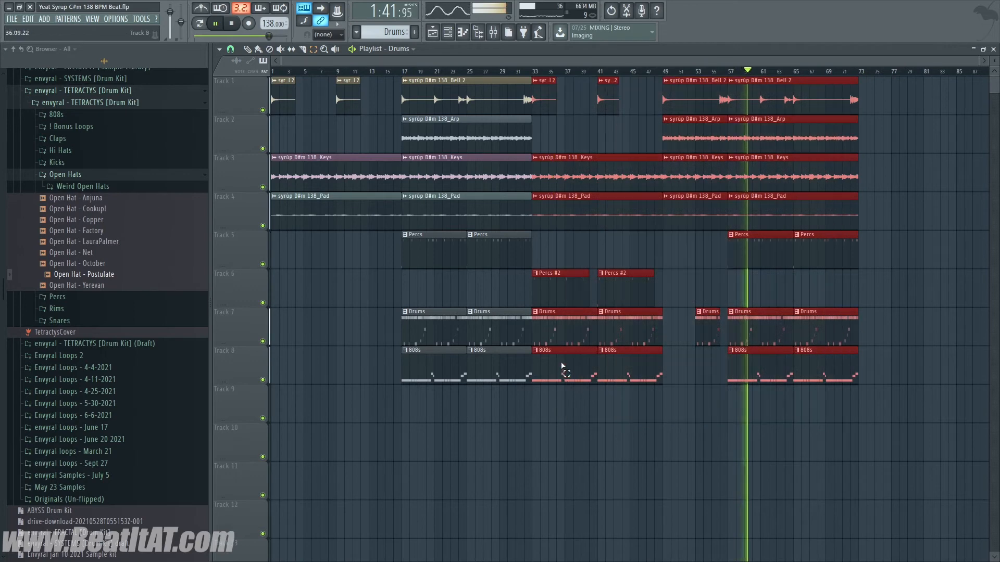
key(ctrl+b)
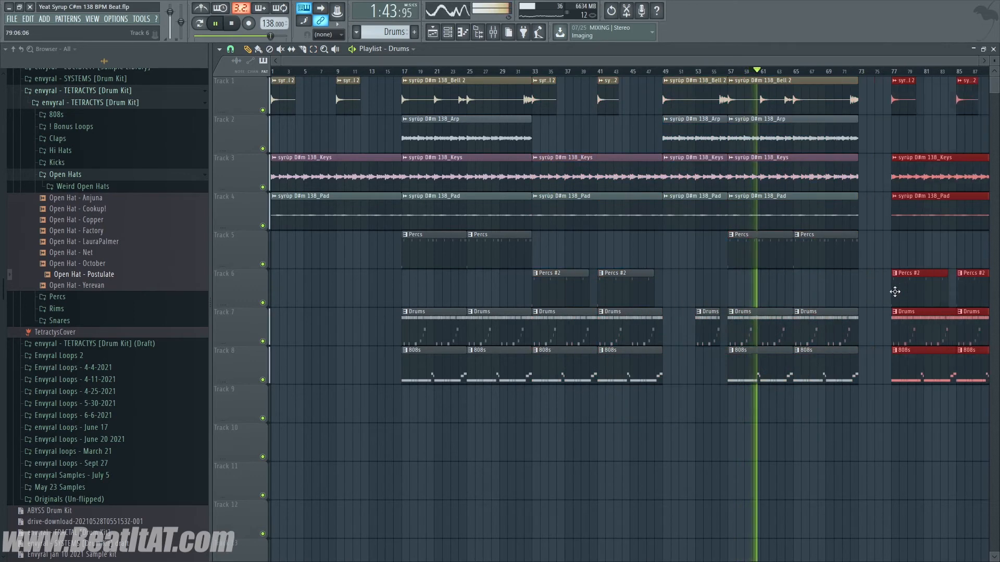
scroll(842, 281, down, 1)
ctrl+click(776, 261)
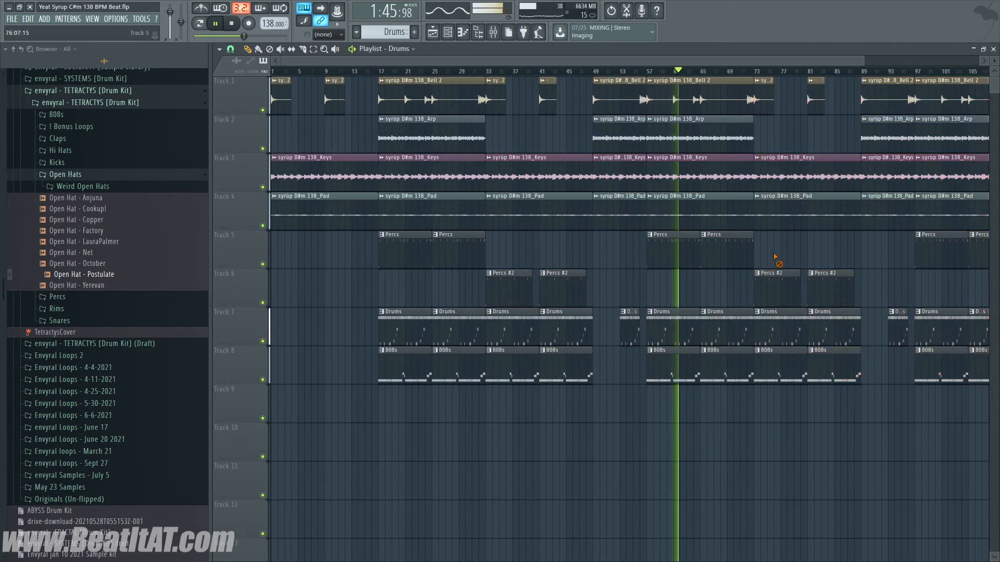
scroll(769, 254, down, 1)
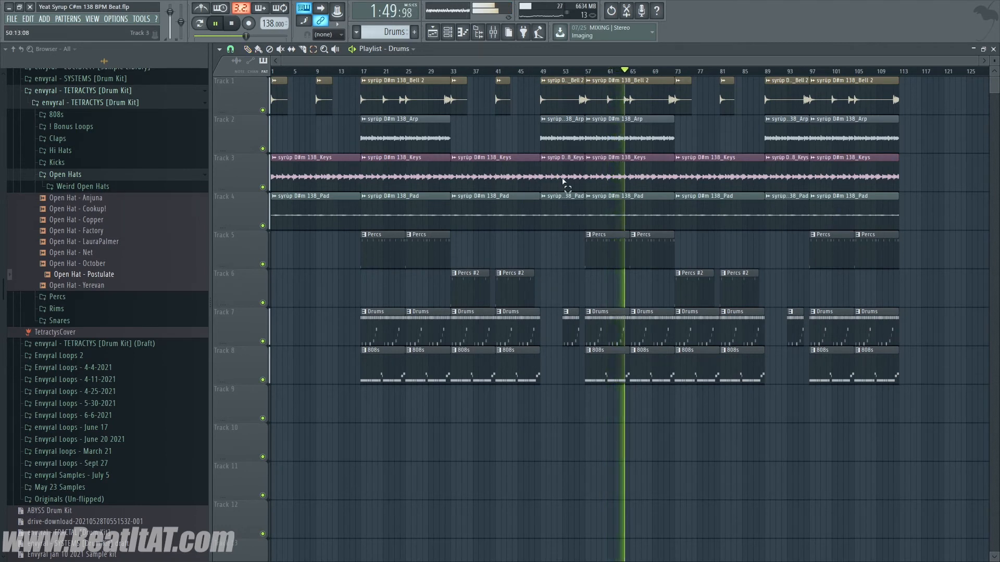
Copy the Bell 2, Arp, Keys and Pad clips to bar 113 as an eight-bar outro.
drag(613, 203, 606, 101)
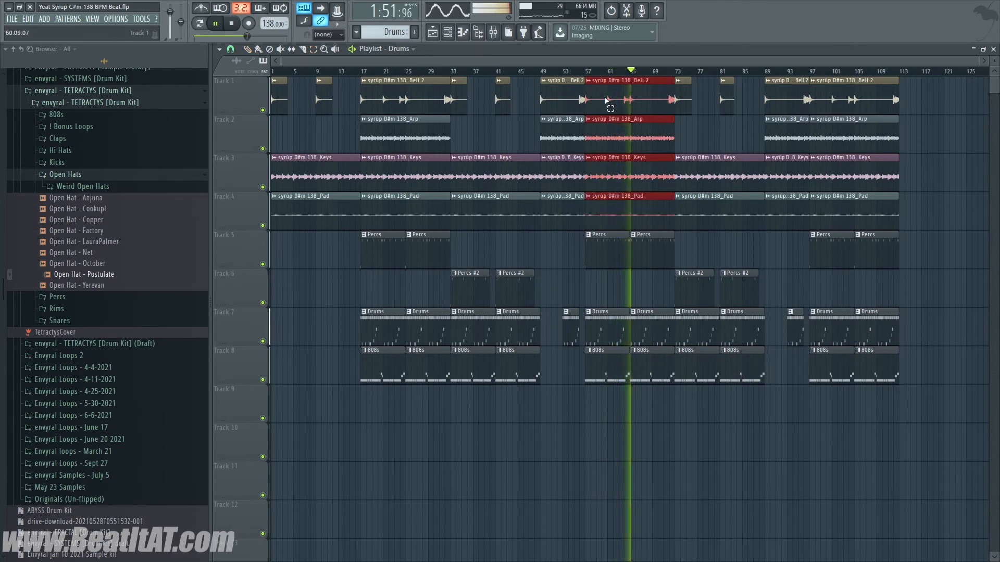
key(ctrl+b)
scroll(616, 156, down, 1)
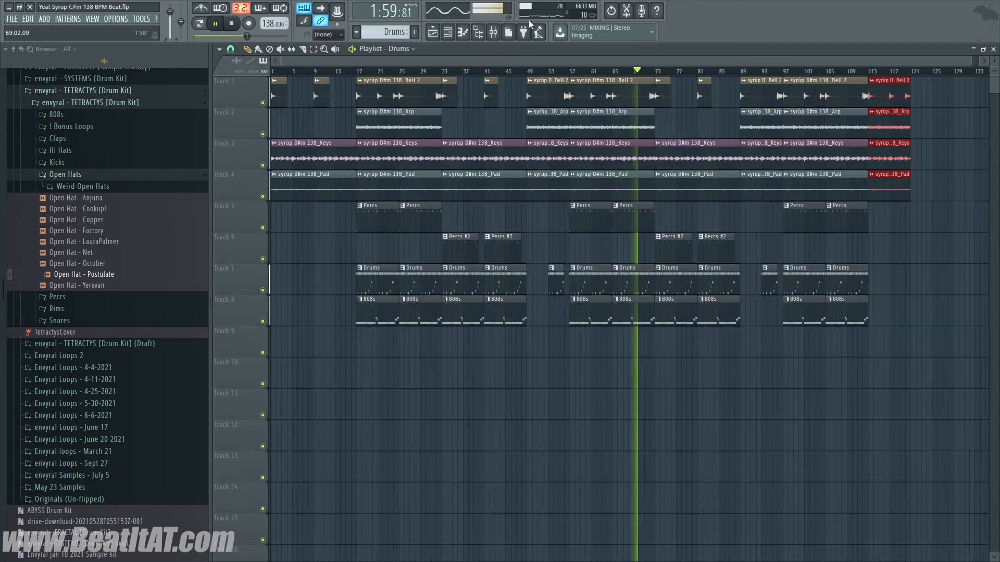
Create a Master volume automation clip on track 9 with a curved fade-out from about bar 113 to the end of bar 120.
click(498, 36)
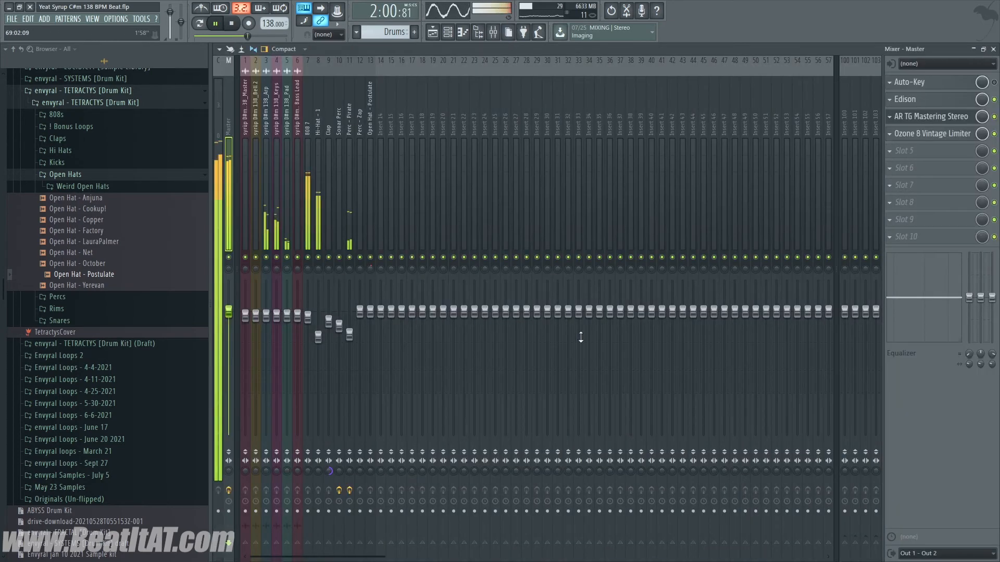
right_click(236, 319)
click(272, 386)
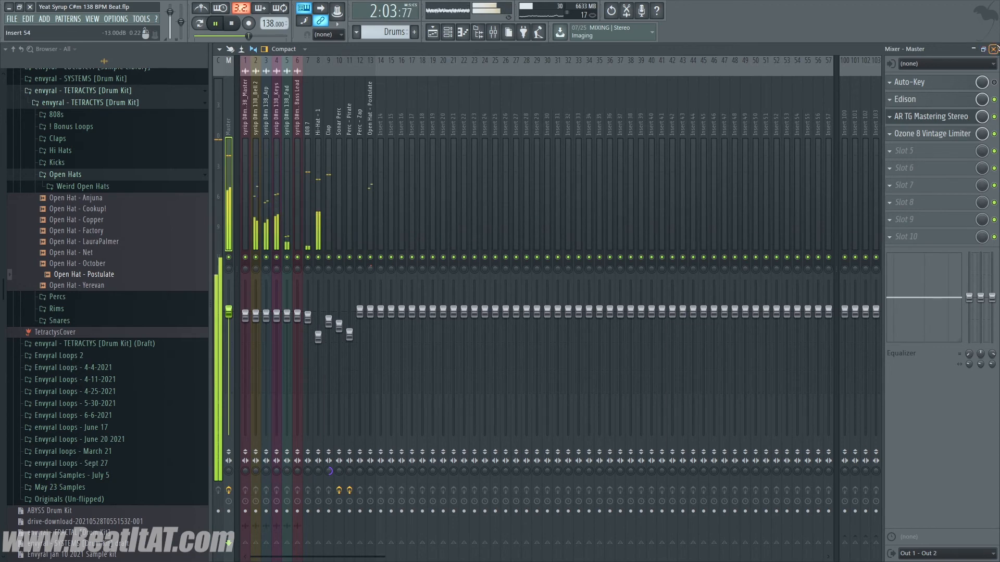
click(993, 49)
right_click(905, 339)
click(937, 452)
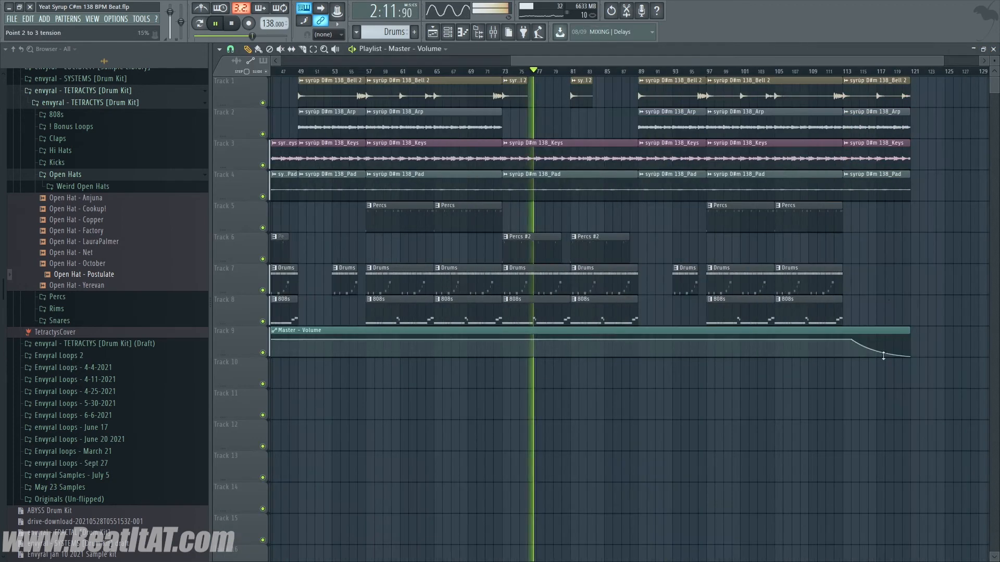
scroll(880, 278, down, 2)
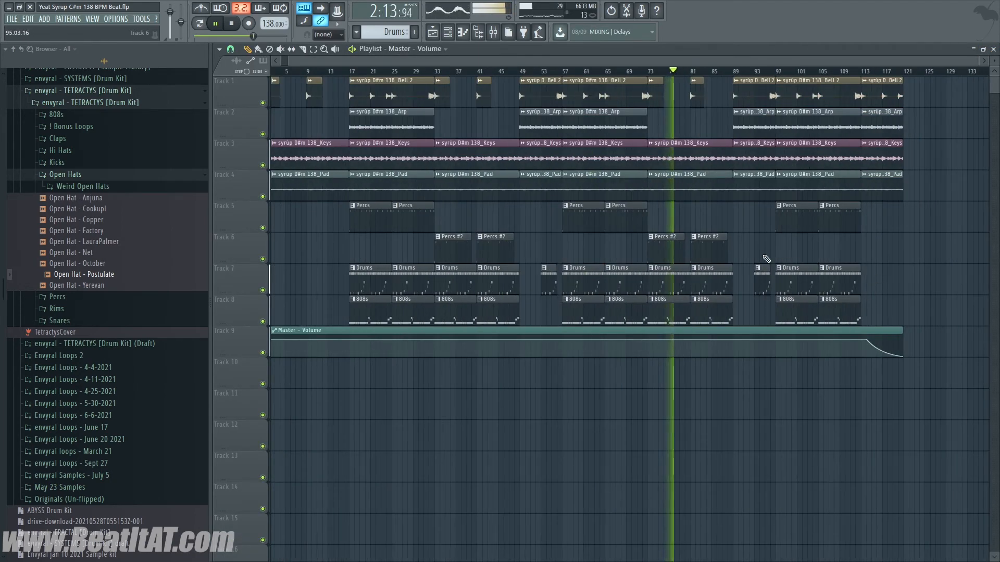
Create a new pattern named Prod Tag.
click(413, 32)
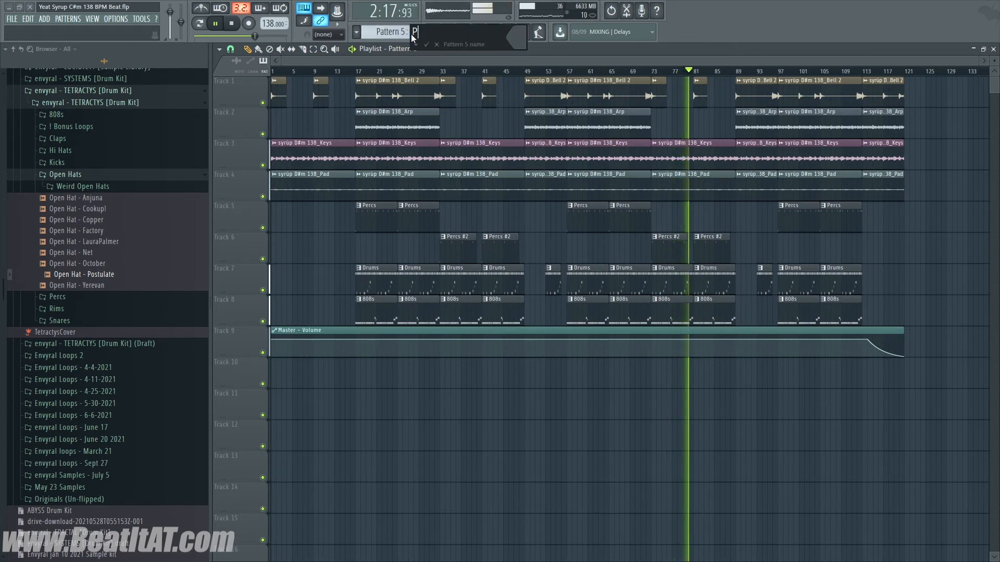
text(Prod Tag)
key(Return)
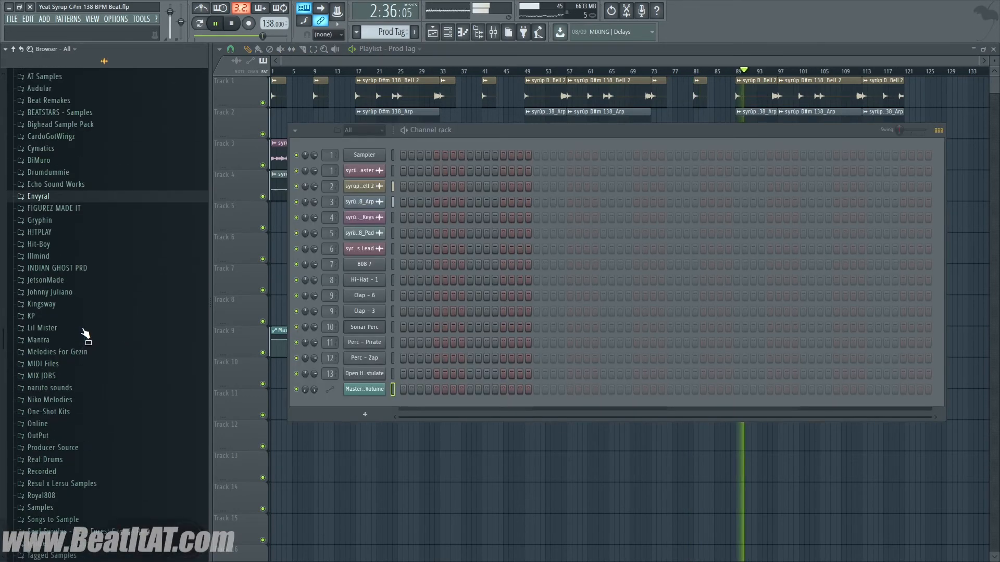
Browse the sample folders for the producer tag and place the Prod Tag pattern on track 10 at bars 16 and 113.
scroll(85, 336, up, 1)
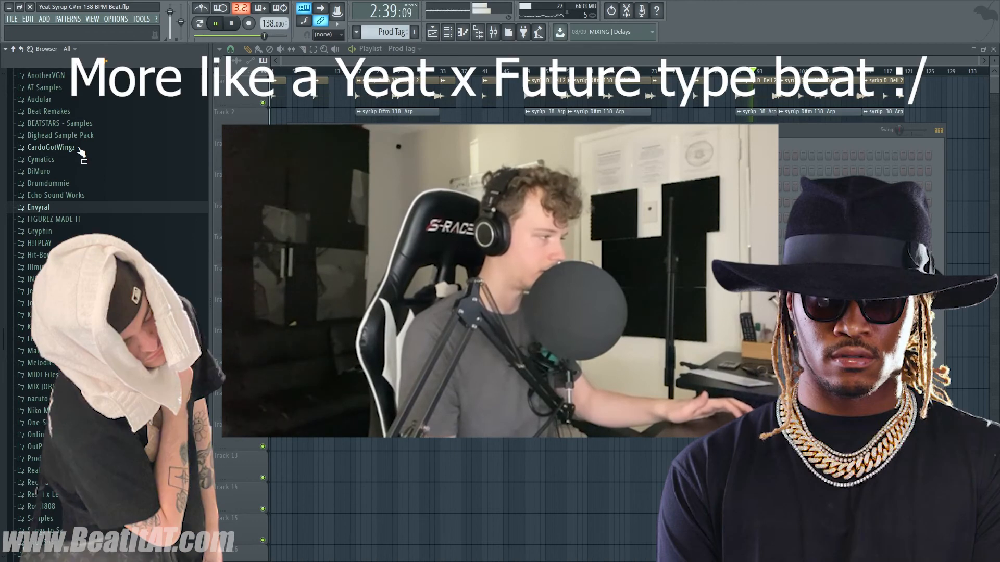
scroll(138, 348, down, 7)
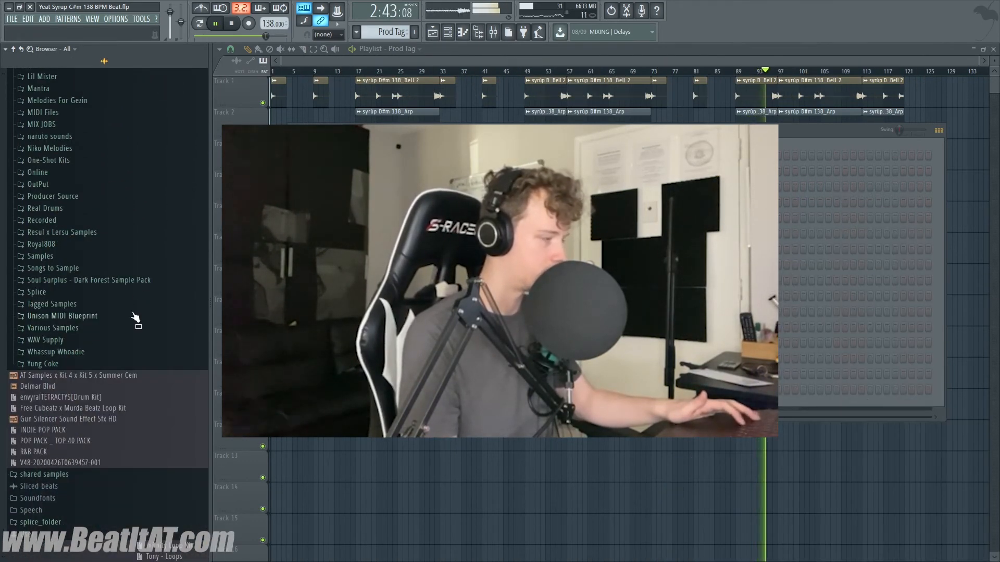
scroll(89, 262, up, 7)
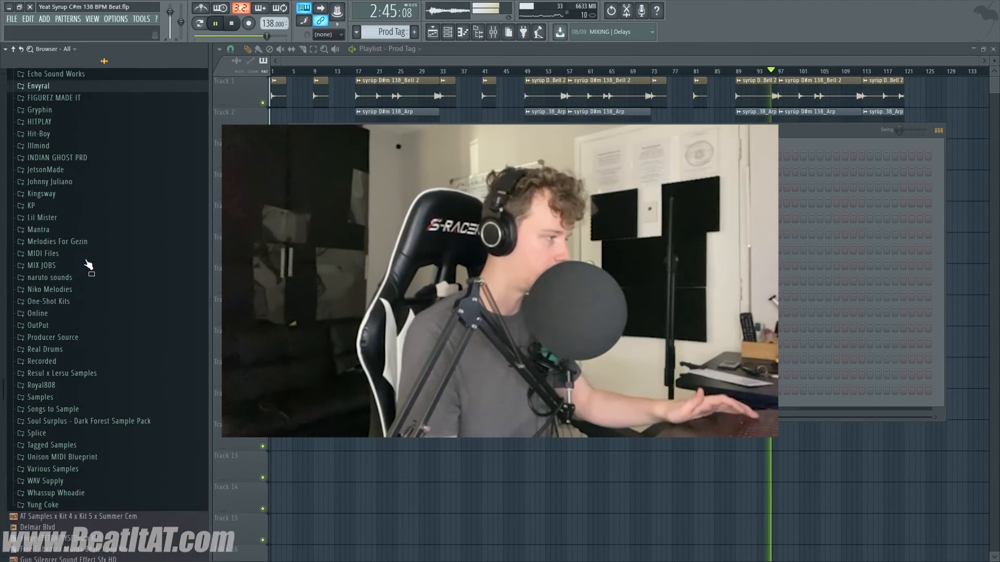
scroll(89, 262, up, 1)
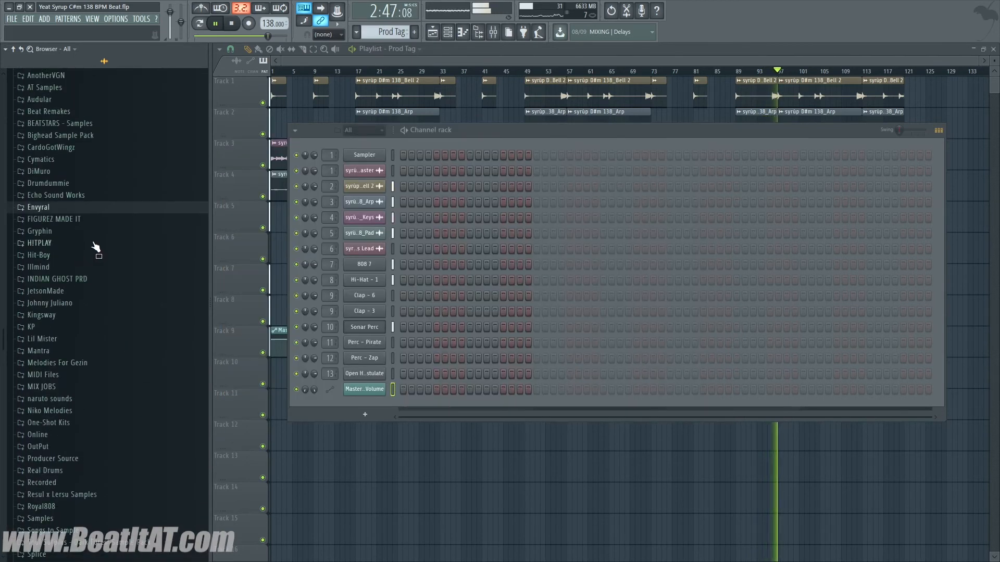
scroll(93, 334, down, 5)
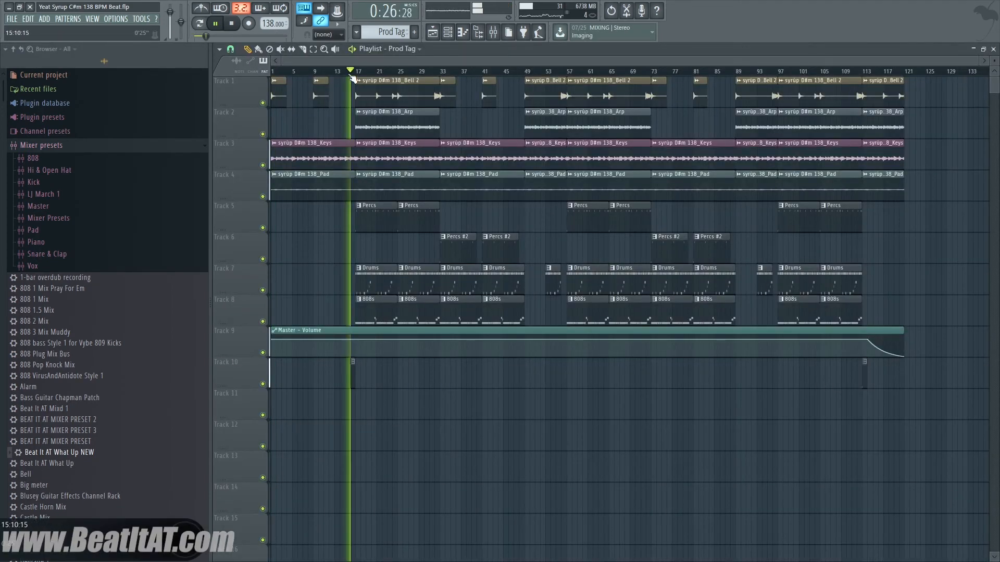
Play the producer tag from bar 16 and lower its mixer track 14 to about -7.6 dB.
key(space)
click(493, 32)
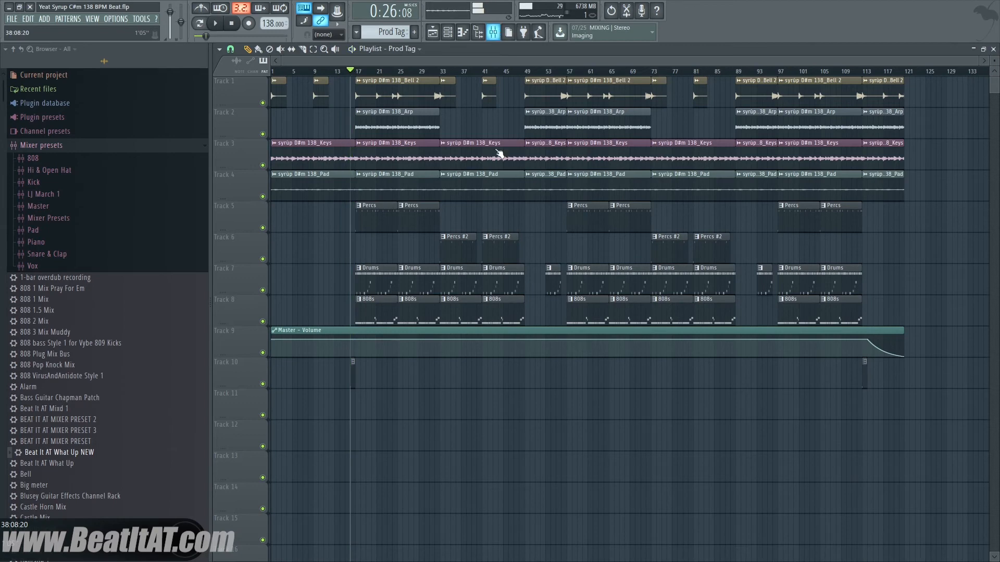
key(space)
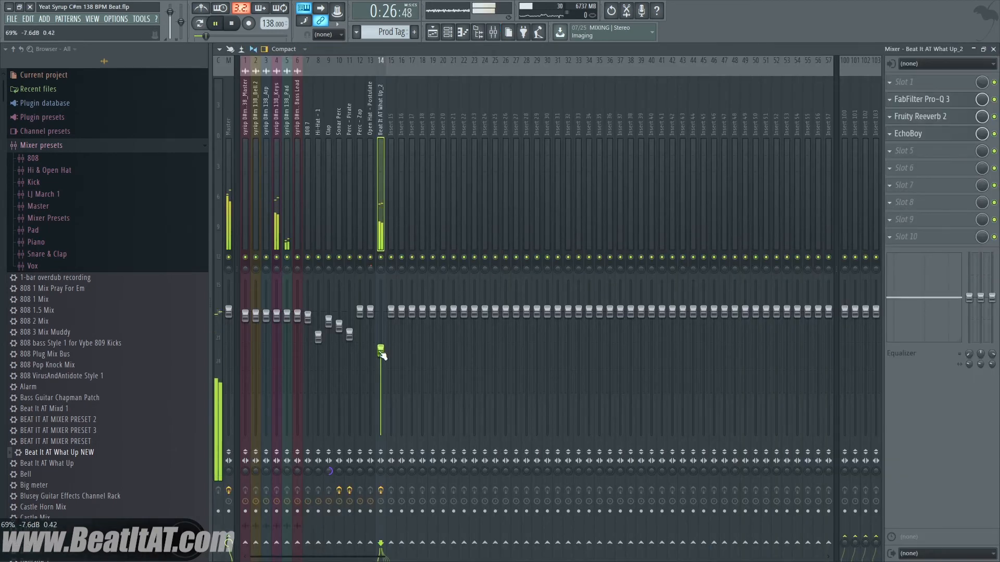
click(992, 50)
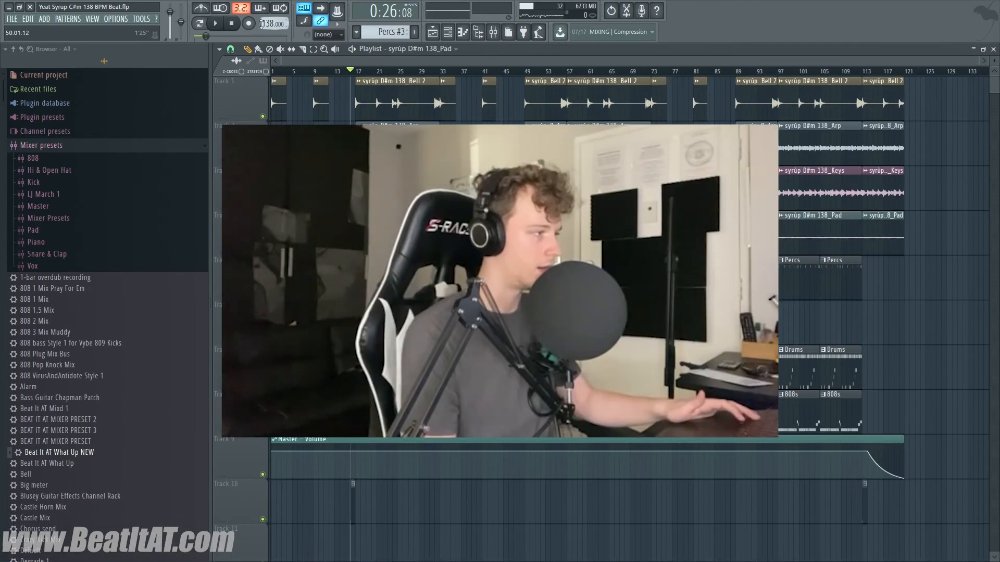
Hide the browser to widen the playlist and play the full arrangement from the start.
click(233, 23)
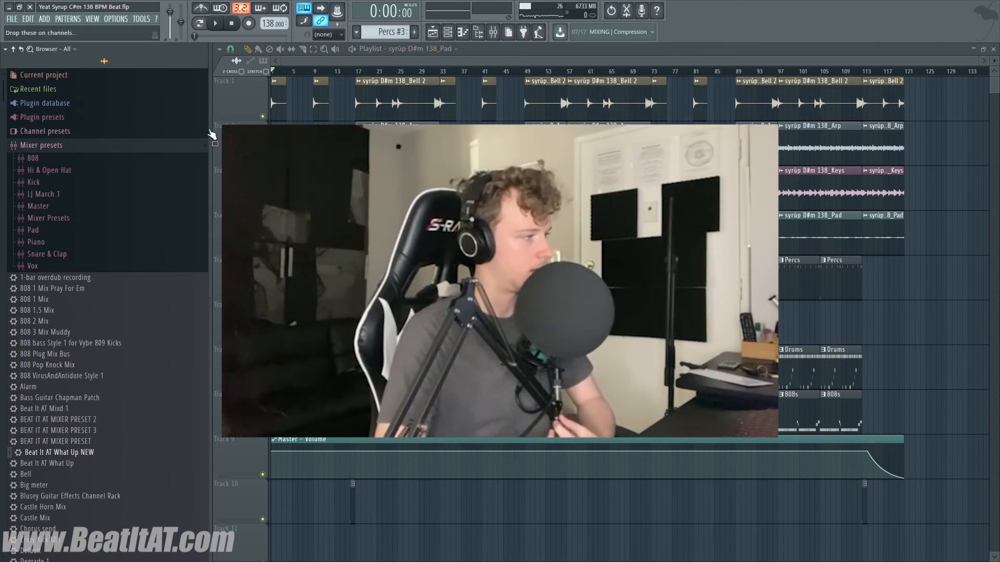
drag(210, 127, 142, 129)
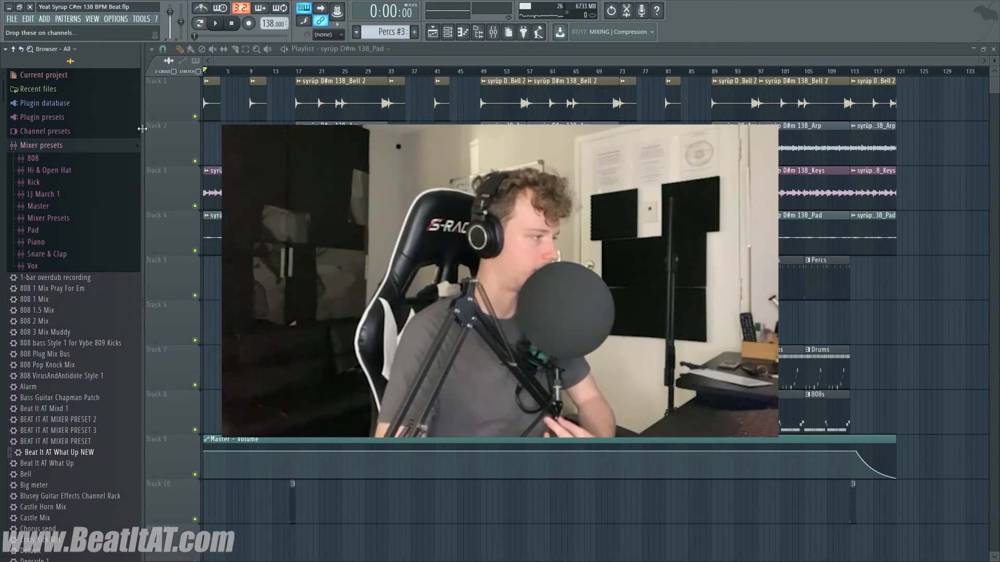
click(477, 32)
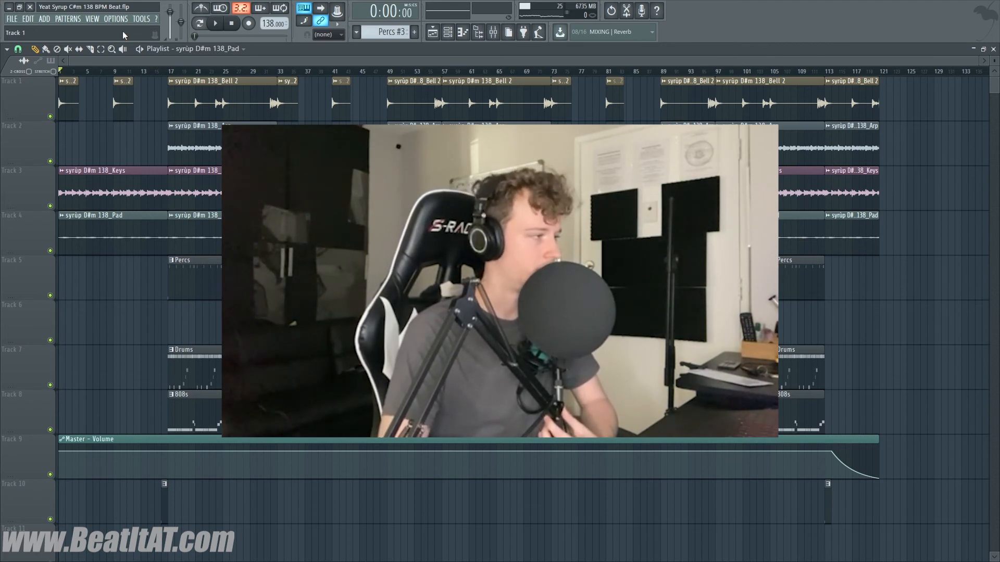
click(215, 24)
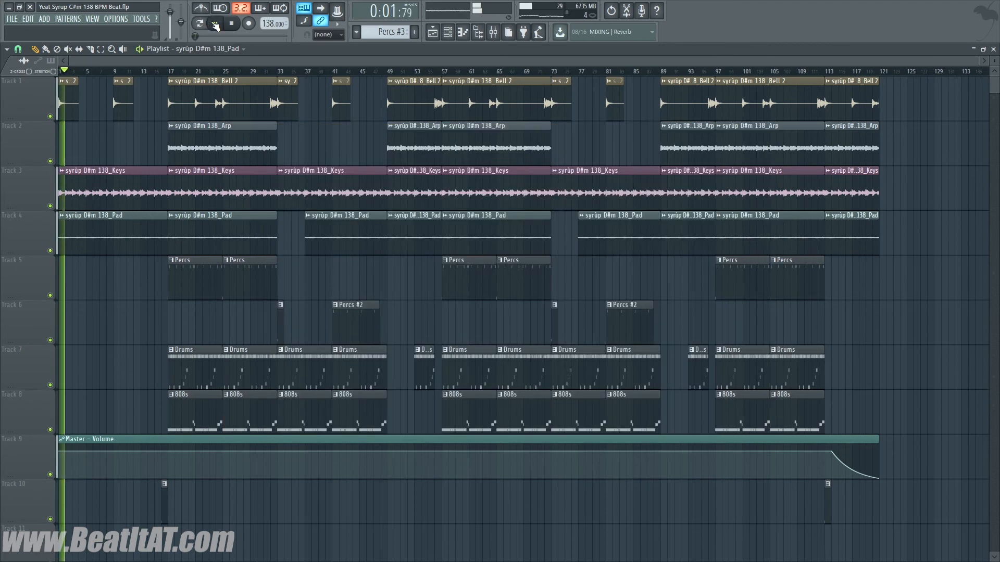